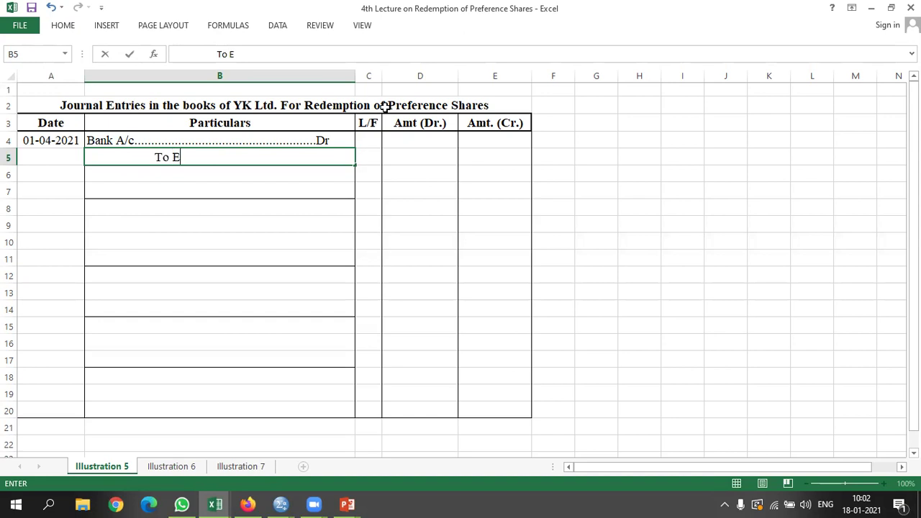
Complete the credit line "To Equity Share Capital A/c" in B5 and enter "To Security Premium A/c" in B6.
type("y Share Capital A/c")
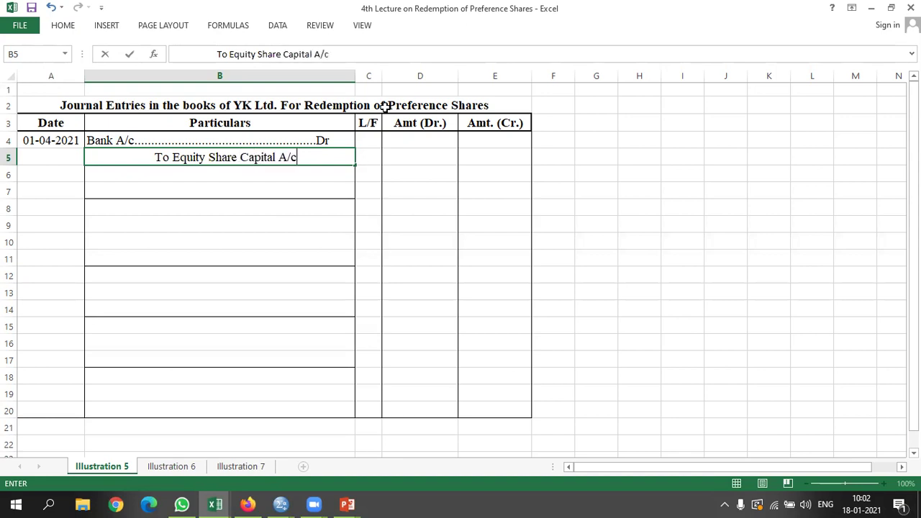
key("Return")
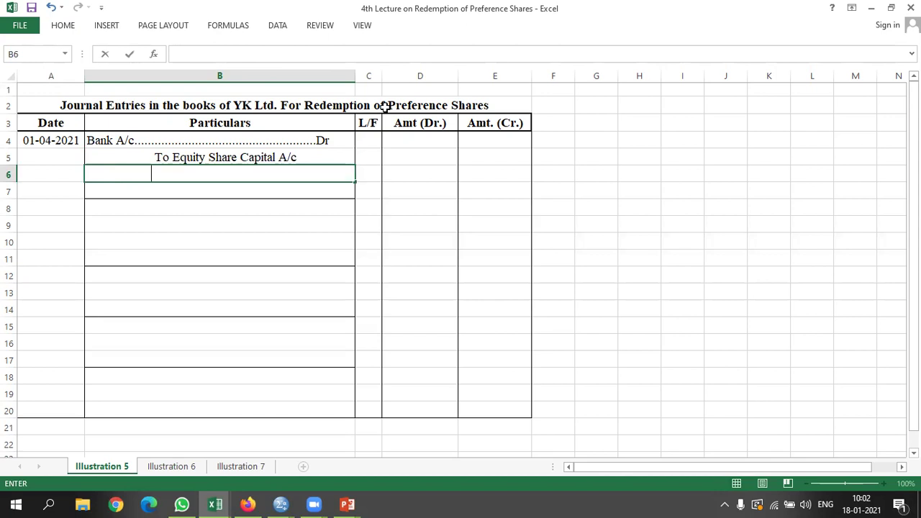
type("To Secv")
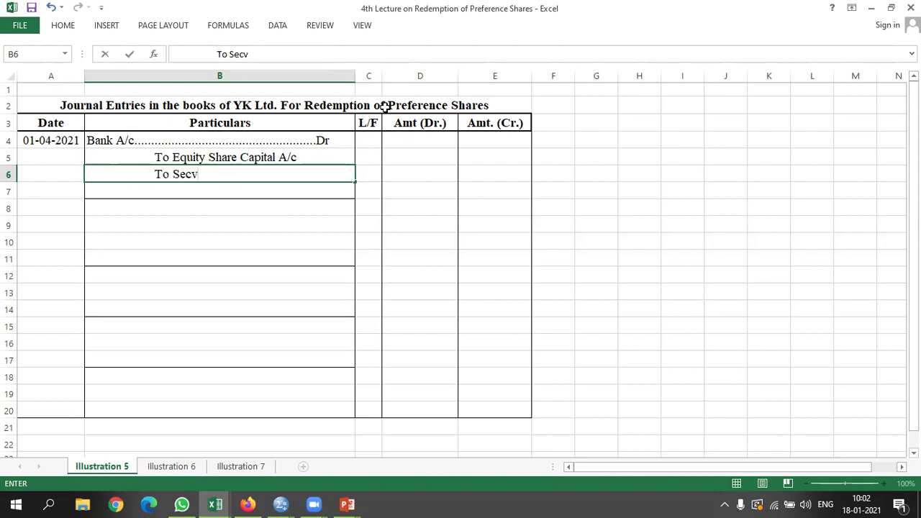
key("BackSpace")
type("urity Premium A/")
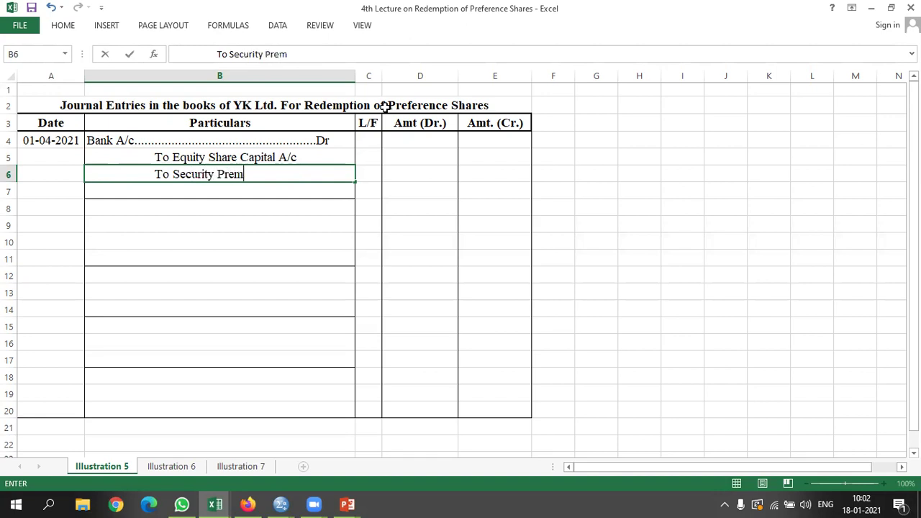
type("c")
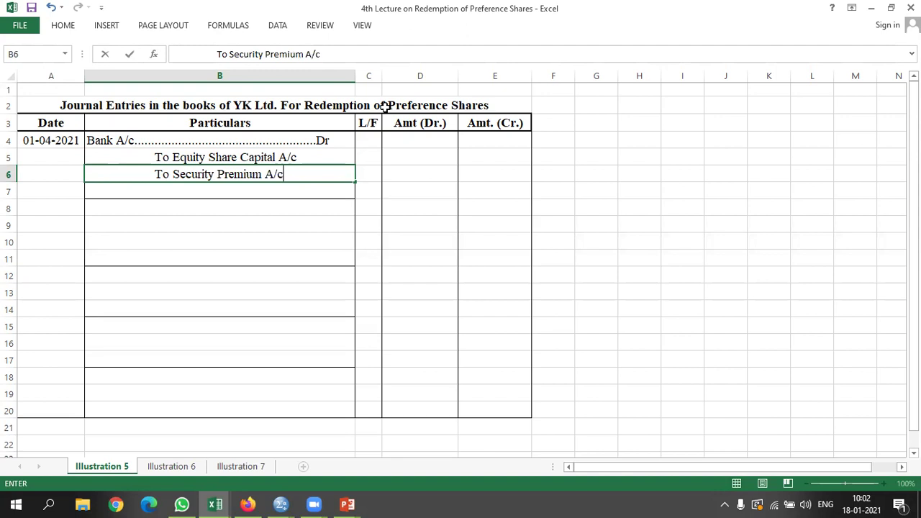
key("Return")
Enter the narration "(Being 60,000 Equity Shares of Rs. 10 each issued at 10% Premium)" in B7.
type("(")
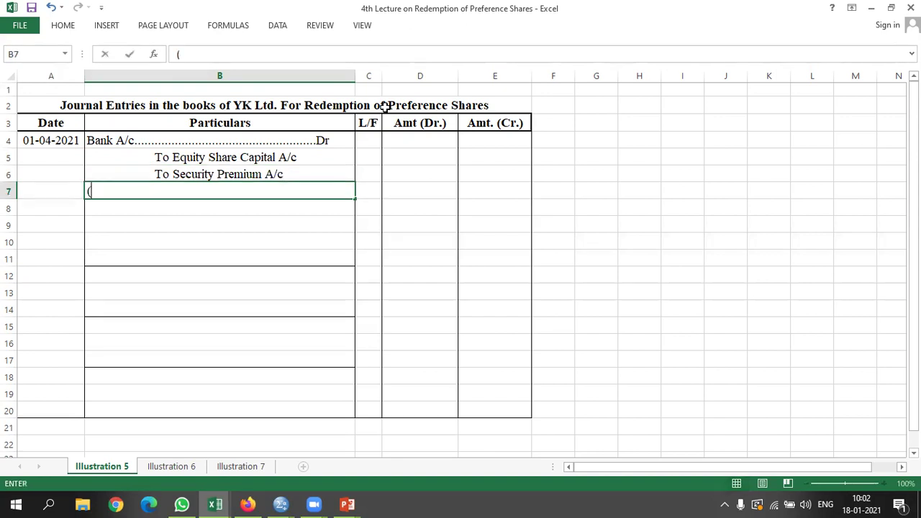
type("Being 60,000 ")
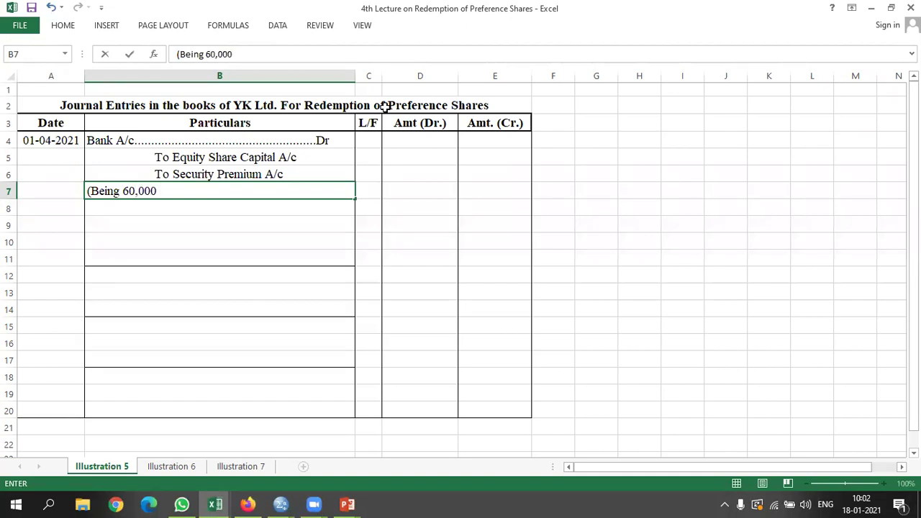
type("Equity ")
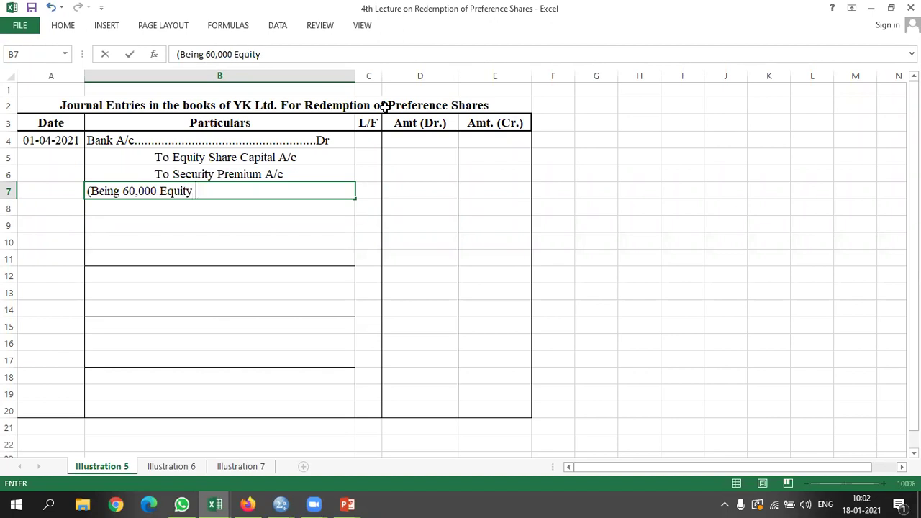
type("Shares of Rs")
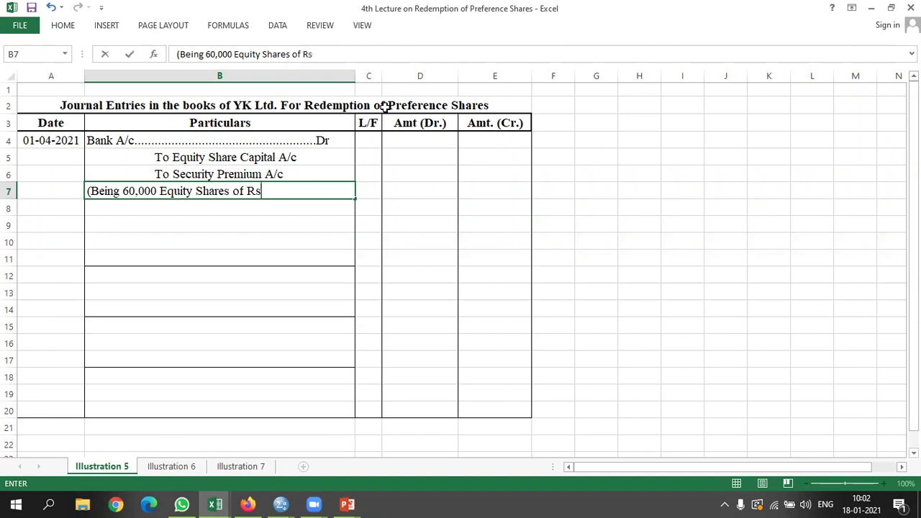
type(". 10 each ")
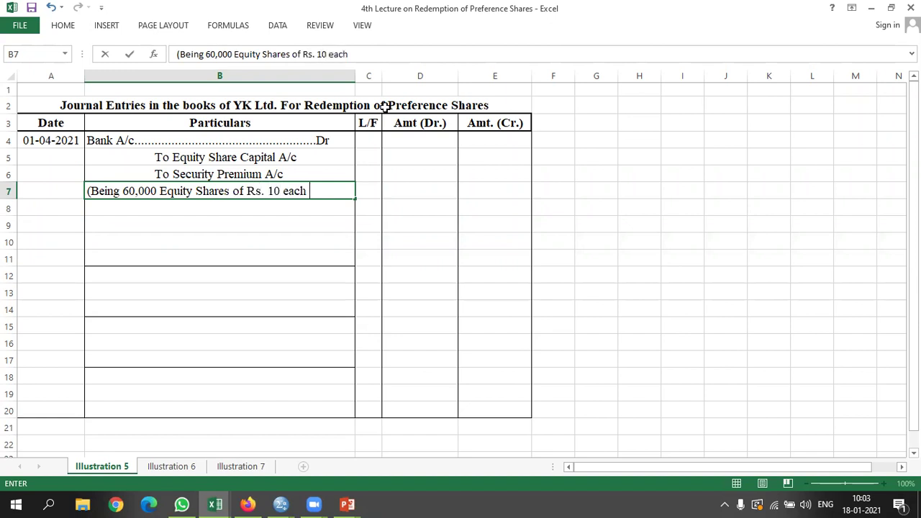
type("issued at")
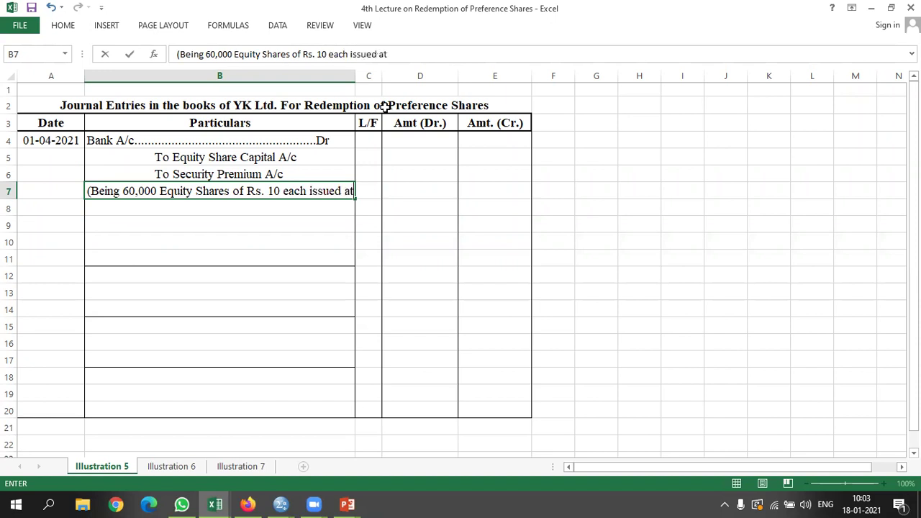
type(" 10%")
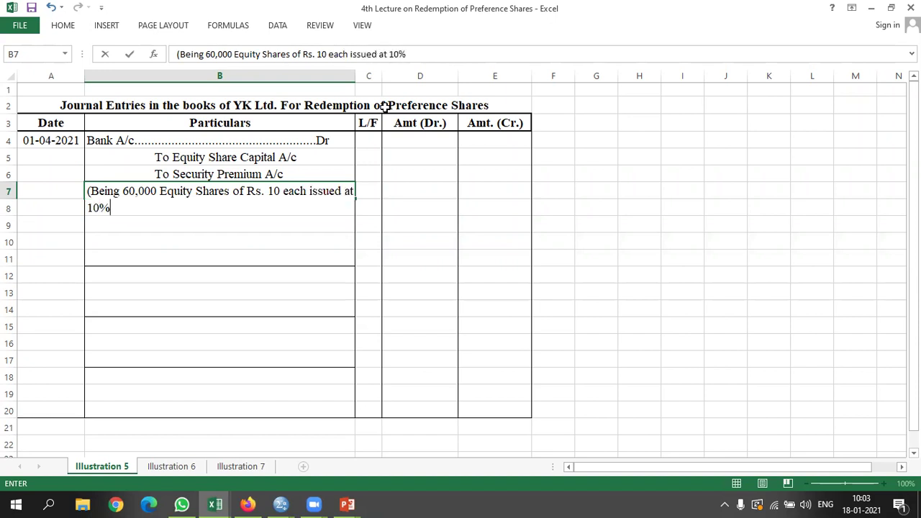
type(" Premo")
key("BackSpace")
type("i")
key("BackSpace")
key("BackSpace")
type("ium)")
key("Right")
Enter the credit amounts 600000 for Equity Share Capital and 60000 for Security Premium.
key("Right")
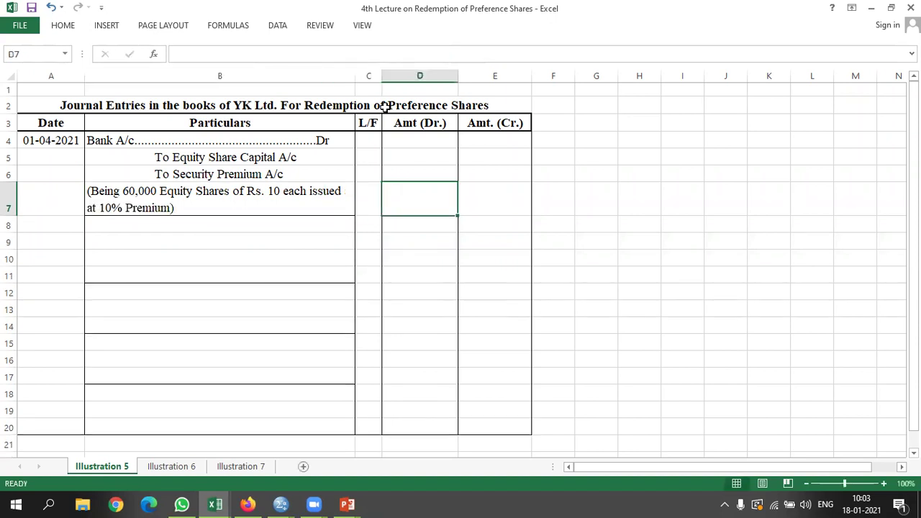
key("Up")
key("Right")
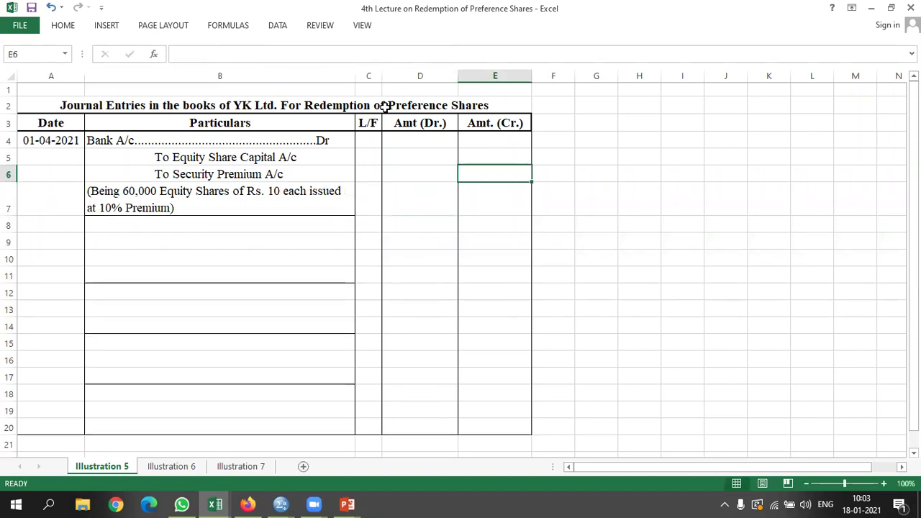
key("Up")
type("600000")
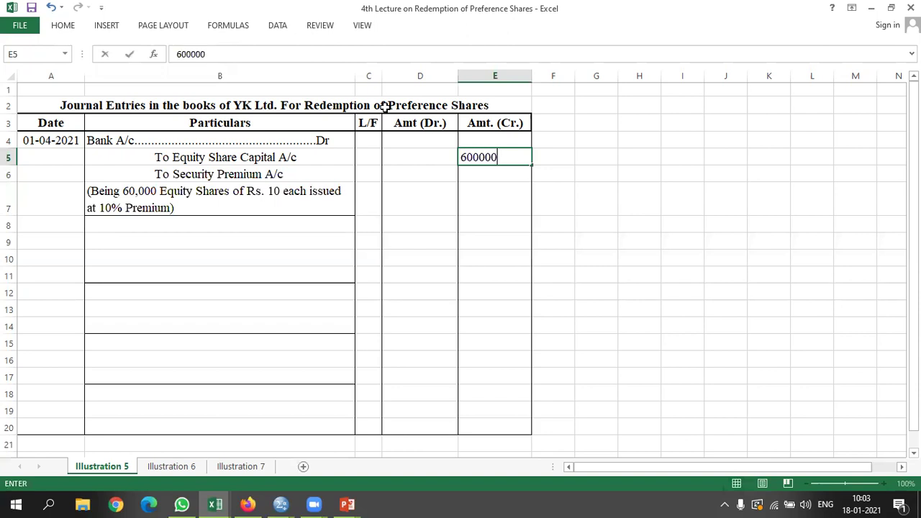
key("Return")
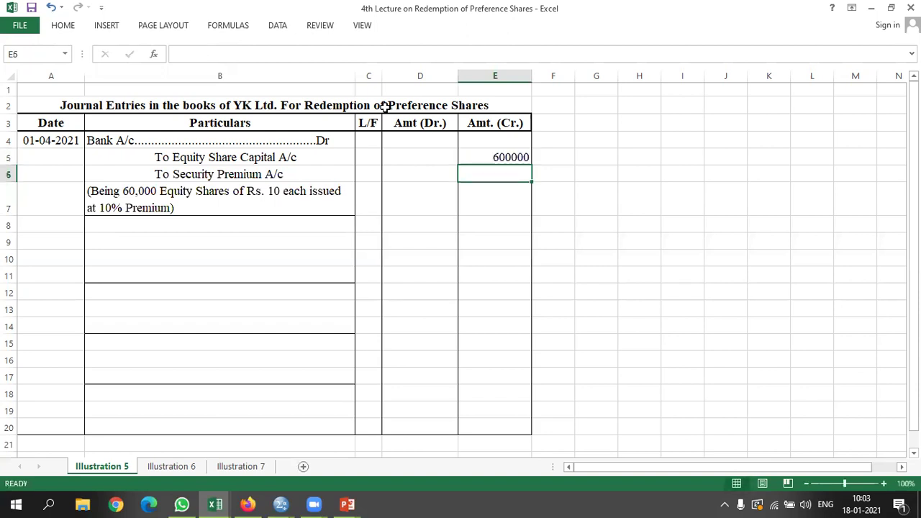
type("60000")
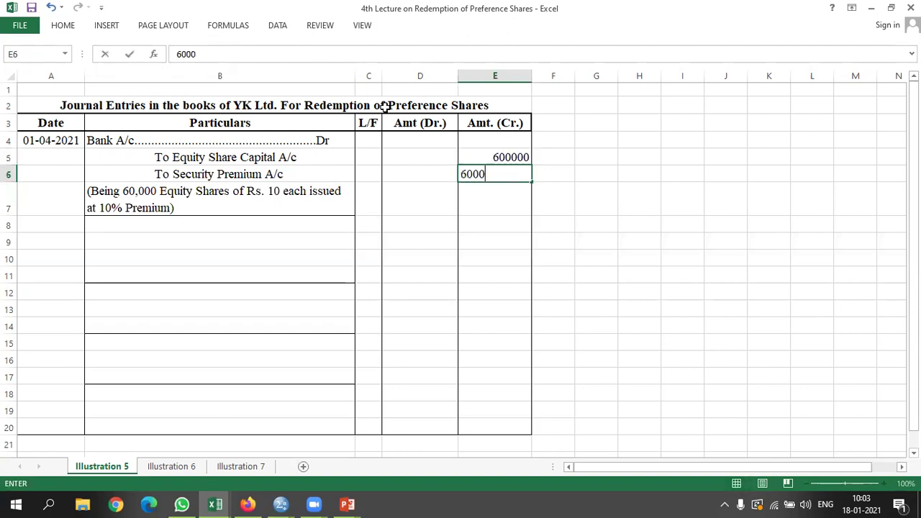
Enter 660000 as the debit amount of the Bank A/c line.
key("Left")
key("Up")
key("Up")
type("660000")
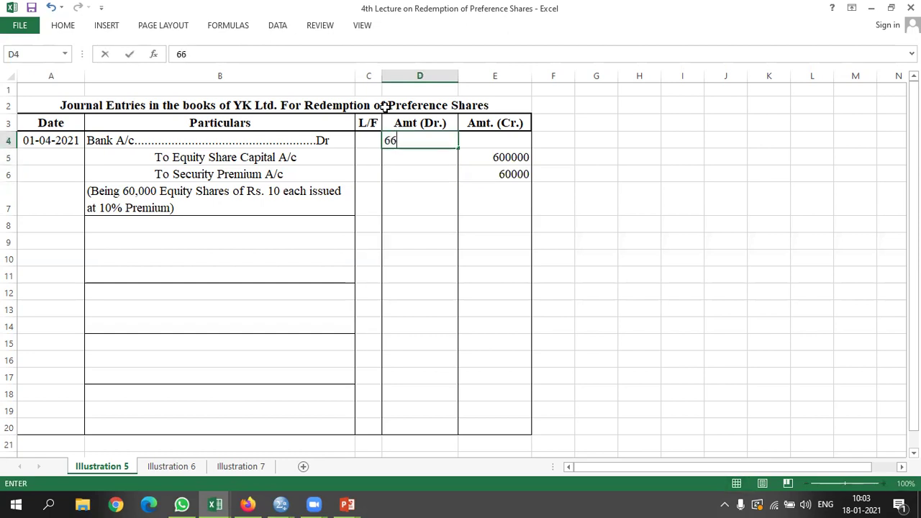
key("Return")
Copy the date 01-04-2021 from the first journal entry into A8 to start the second entry.
key("Down")
key("Down")
key("Down")
key("Down")
key("Left")
key("Left")
key("Left")
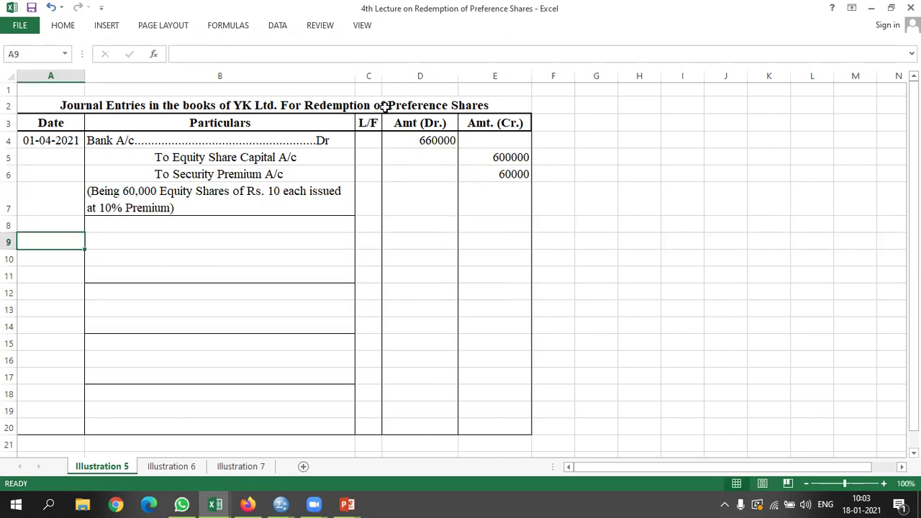
key("Up")
key("Up")
key("Up")
key("Up")
key("Up")
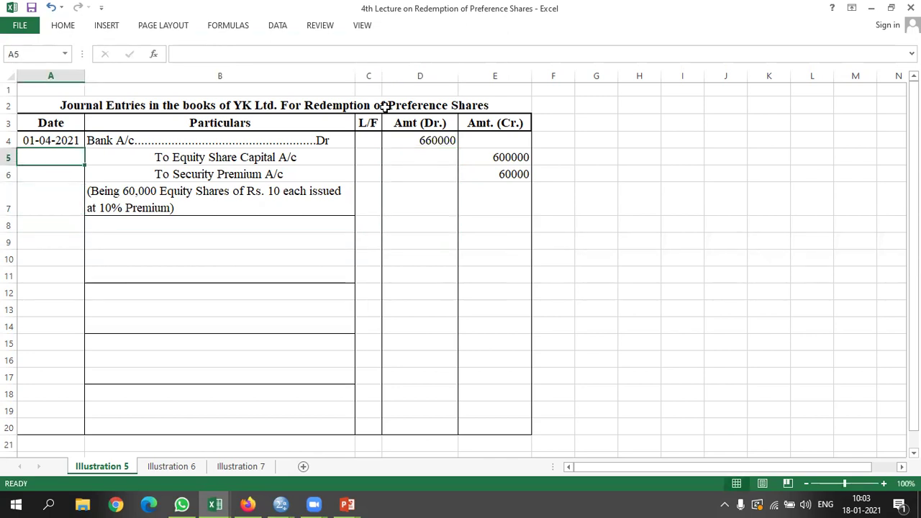
key("ctrl+c")
key("Down")
key("Down")
key("Down")
key("Down")
key("Return")
Check the Illustration 5 slide and enter the debit line "7.5% Preference Share Capital A/c....................Dr." in B8.
key("Right")
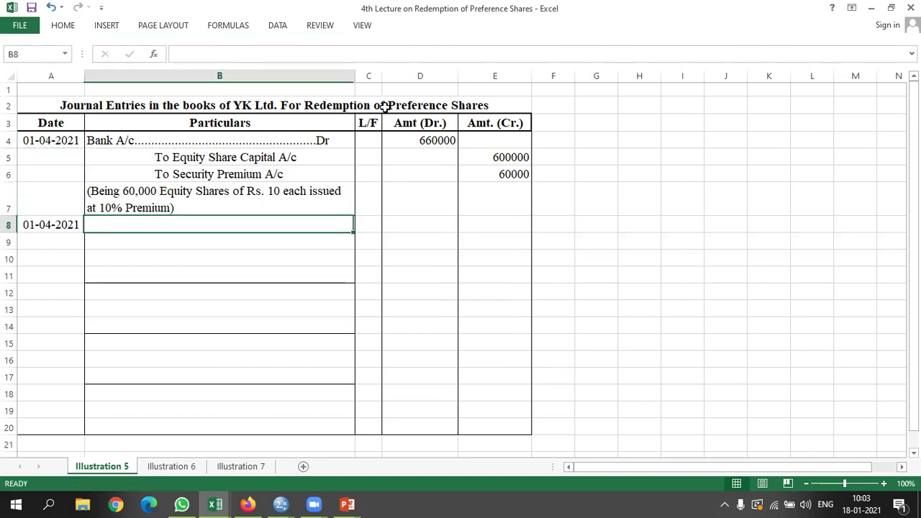
key("alt+Tab")
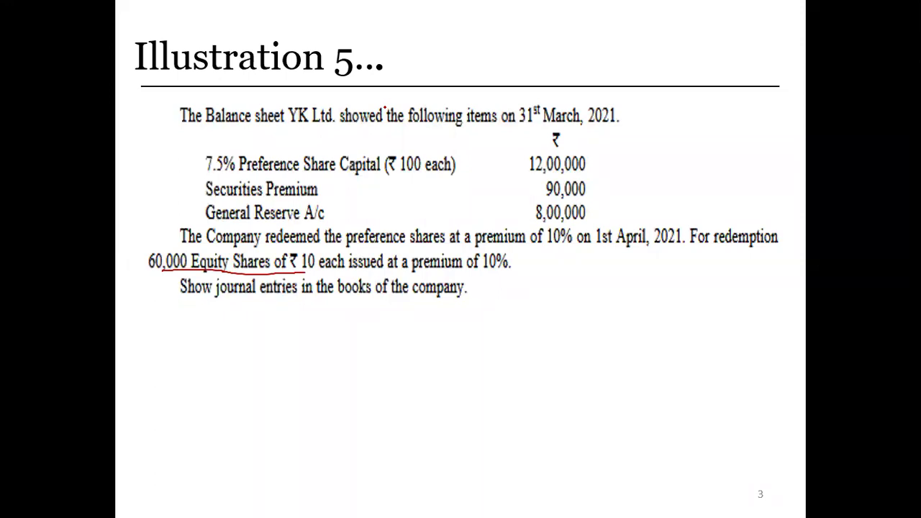
key("alt+Tab")
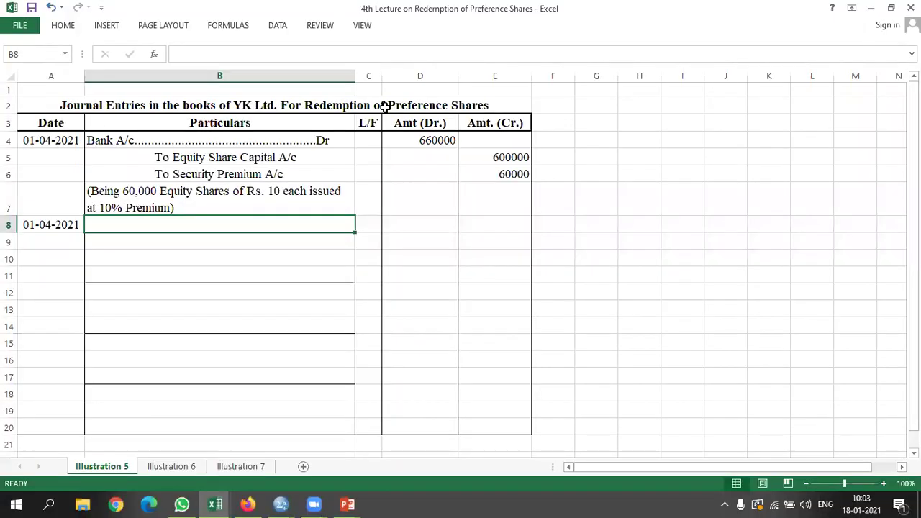
type("&.5")
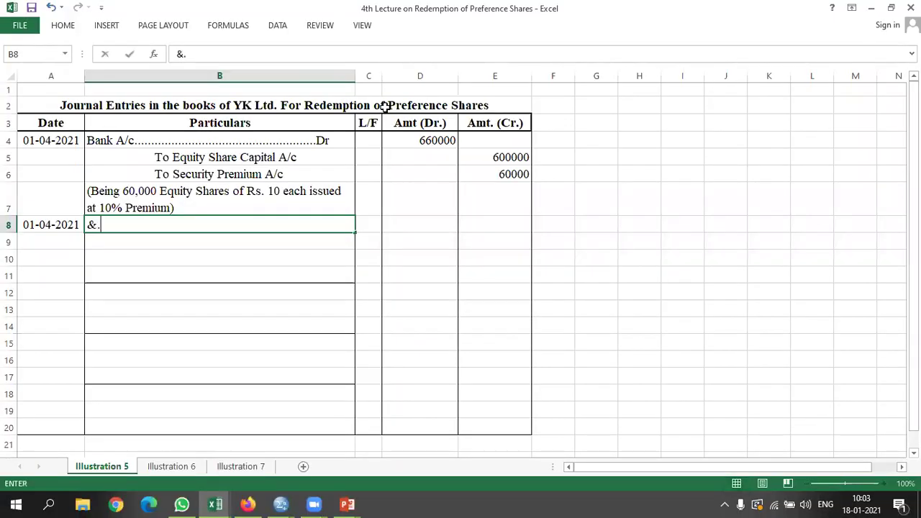
key("BackSpace")
key("BackSpace")
key("BackSpace")
type("7.5% Preference ")
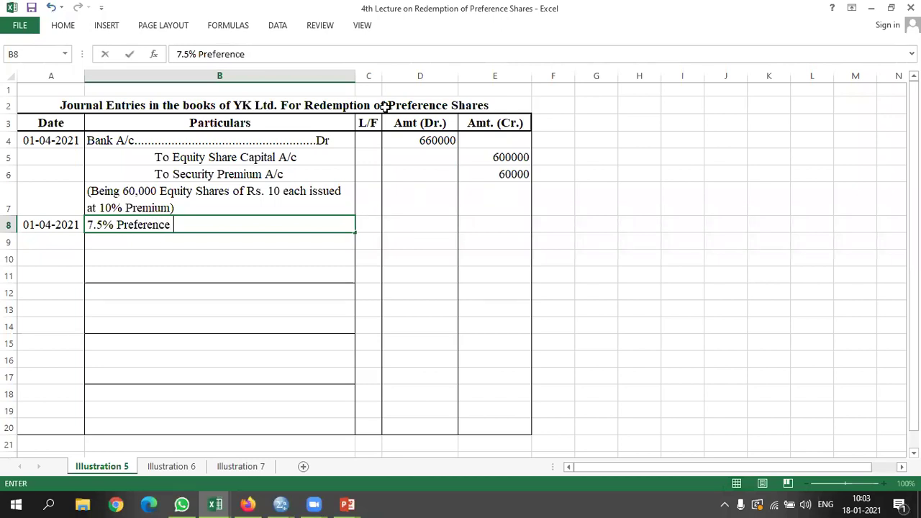
type("Share Capital ")
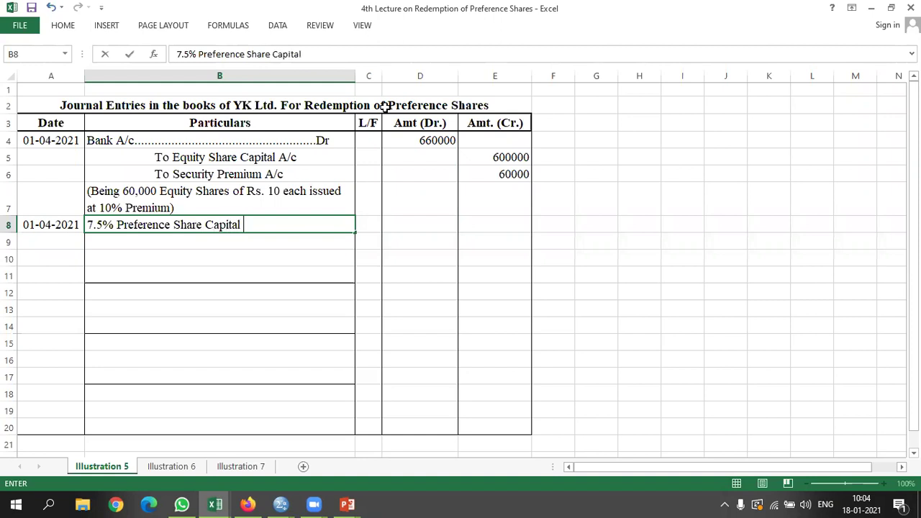
type("A/c.....................Dr.")
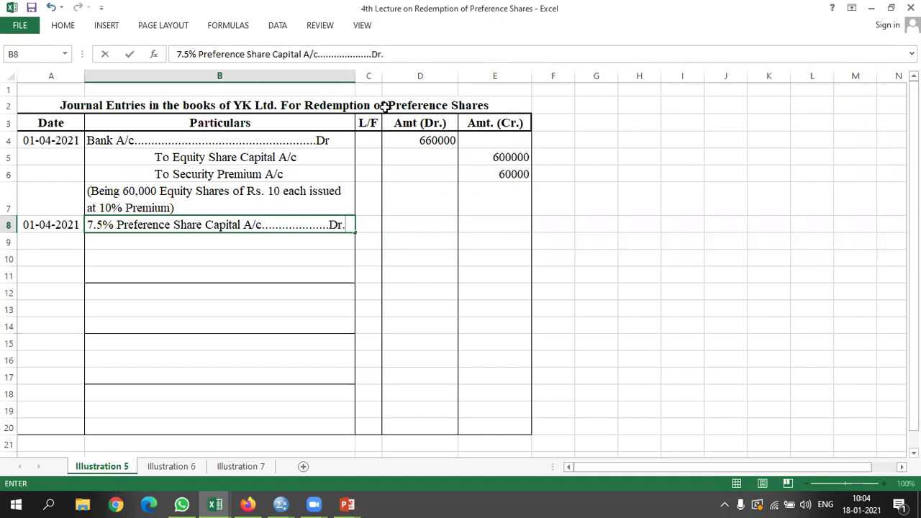
key("Return")
Underline the 10% redemption premium on the slide and enter "Premium on Redemption of PSC A/c.................Dr" in B9 of the workbook.
key("alt+Tab")
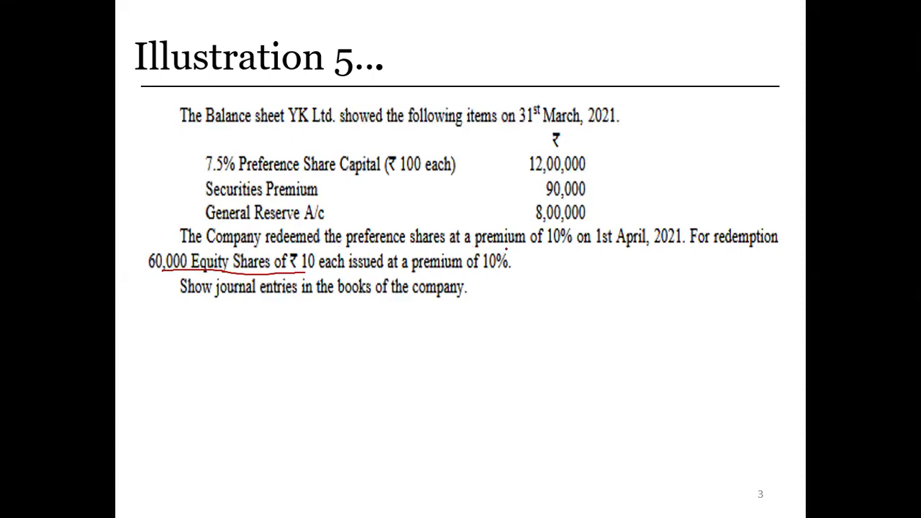
left_click_drag(535, 247, 570, 245)
key("alt+Tab")
type("Premiu")
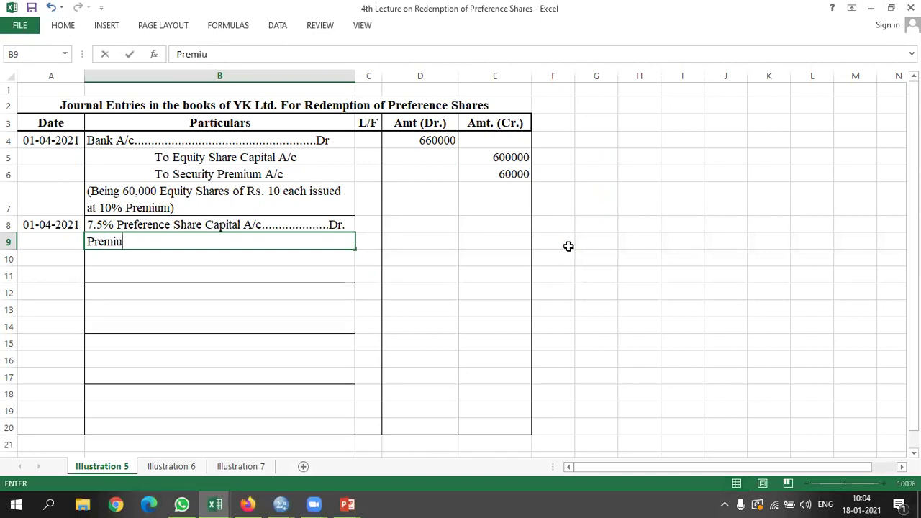
type("m on Redem")
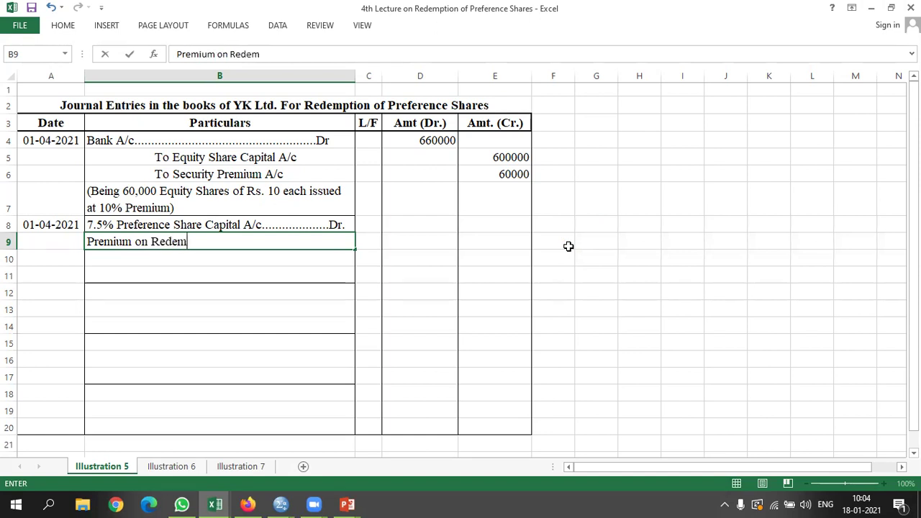
type("ption of PS")
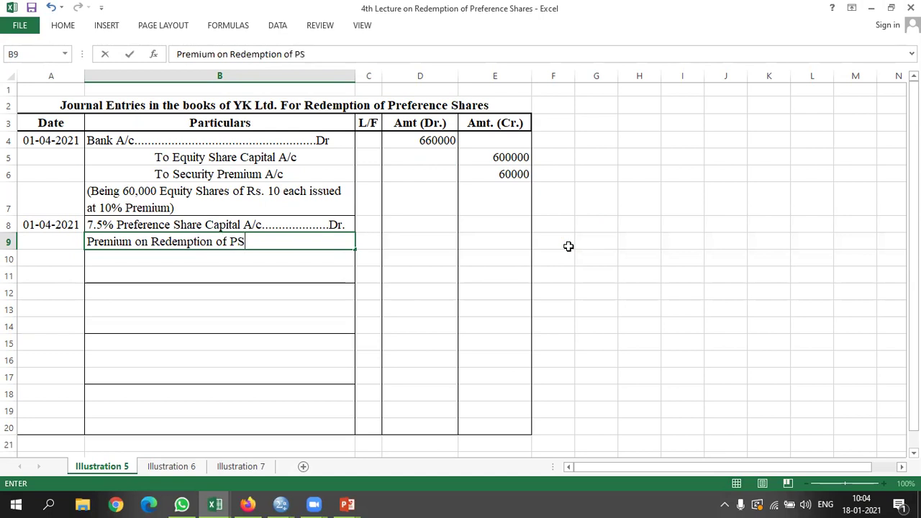
type("C A/c.................Dr")
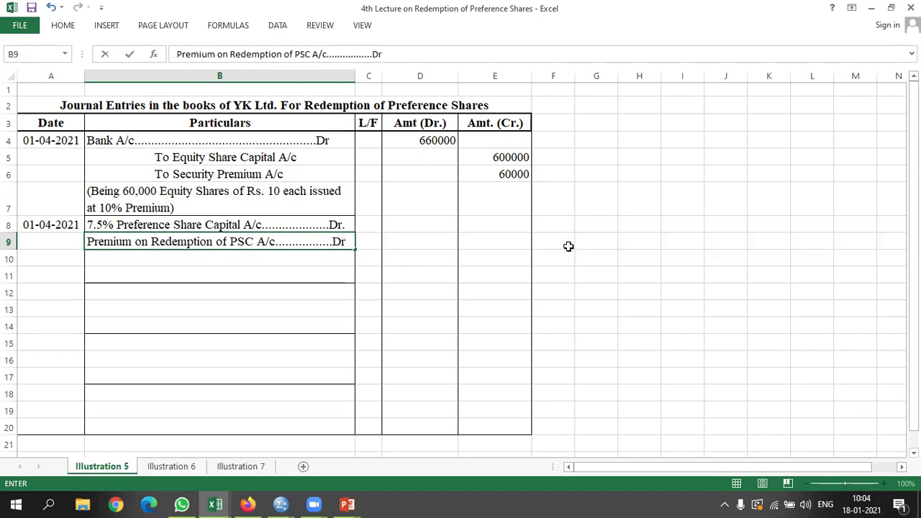
key("Return")
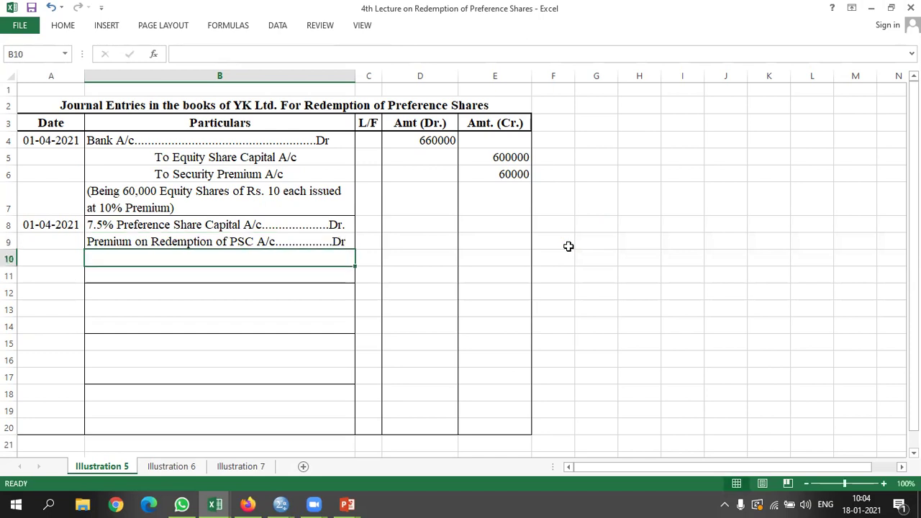
Enter the indented credit line "To 7.5% Preference Shareholders A/c" in B10, reusing the "7.5% Preference Share" text from B8.
left_click(96, 226)
double_click(96, 226)
left_click_drag(87, 226, 203, 226)
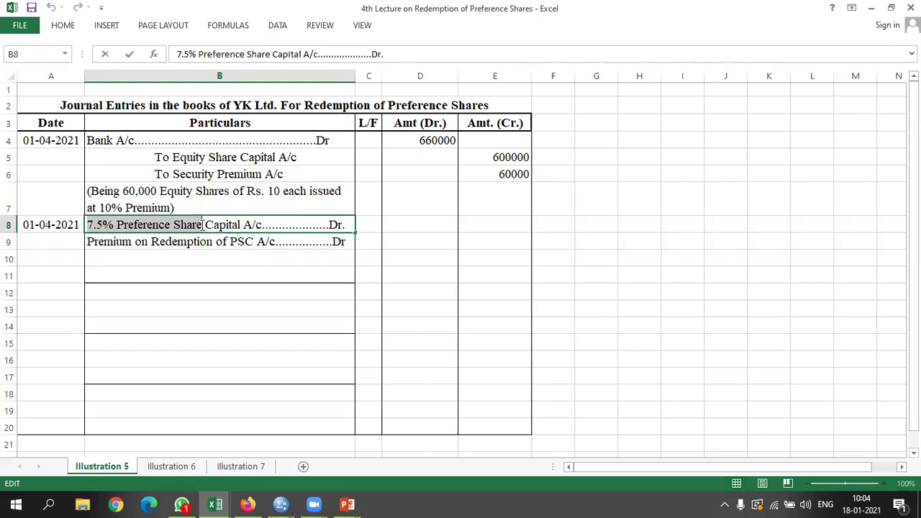
left_click(152, 263)
type("To")
key("ctrl+v")
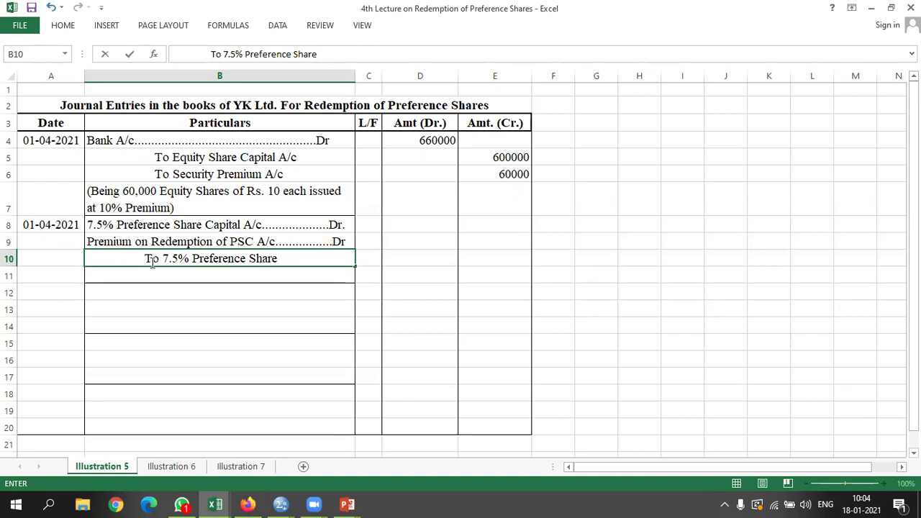
type("holders A/c")
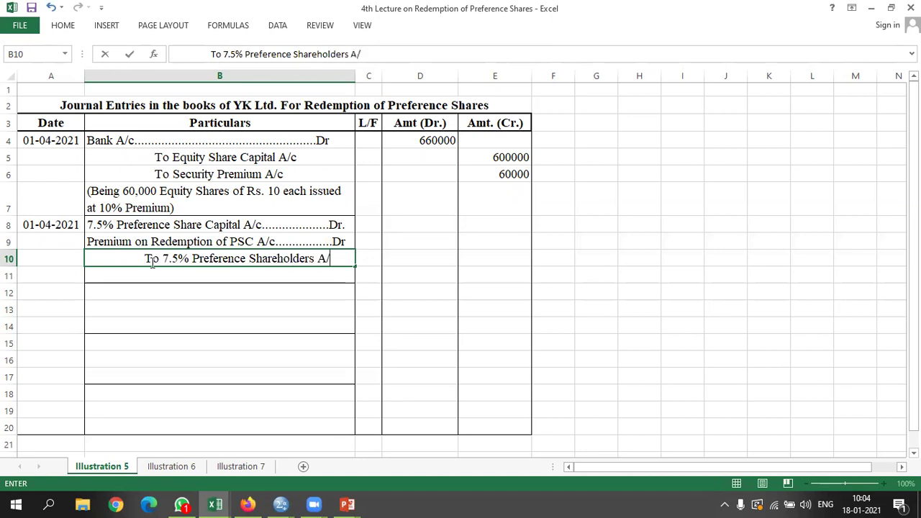
key("Tab")
Enter the second entry's debit amounts: 1200000 in D8 and 120000 in D9.
key("Tab")
key("Up")
key("Up")
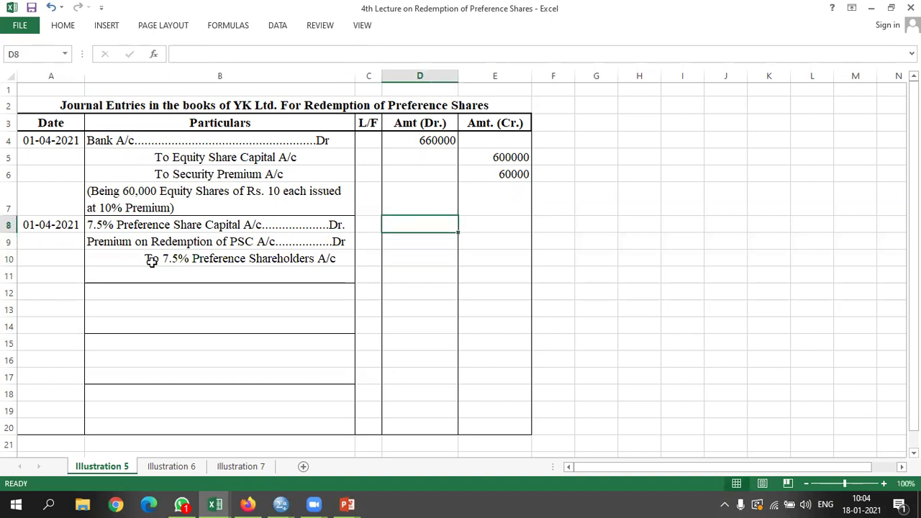
type("12000")
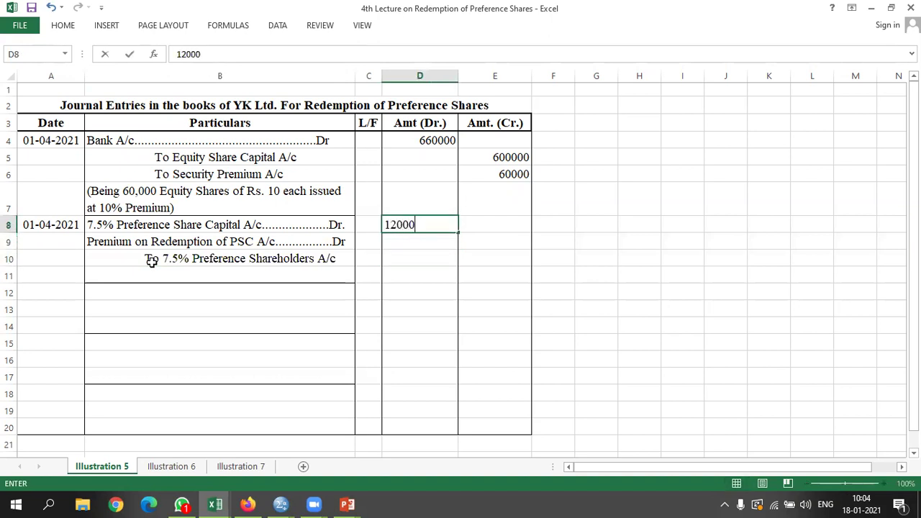
type("00")
key("Return")
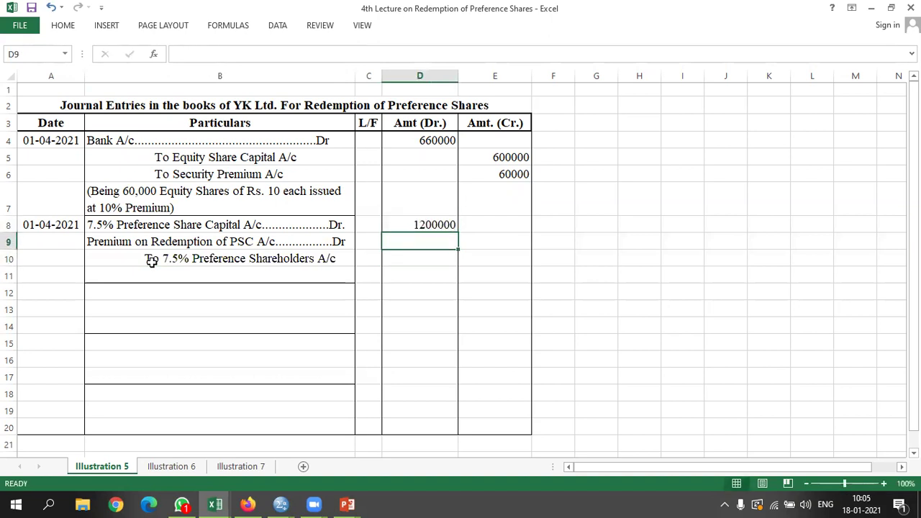
type("120000")
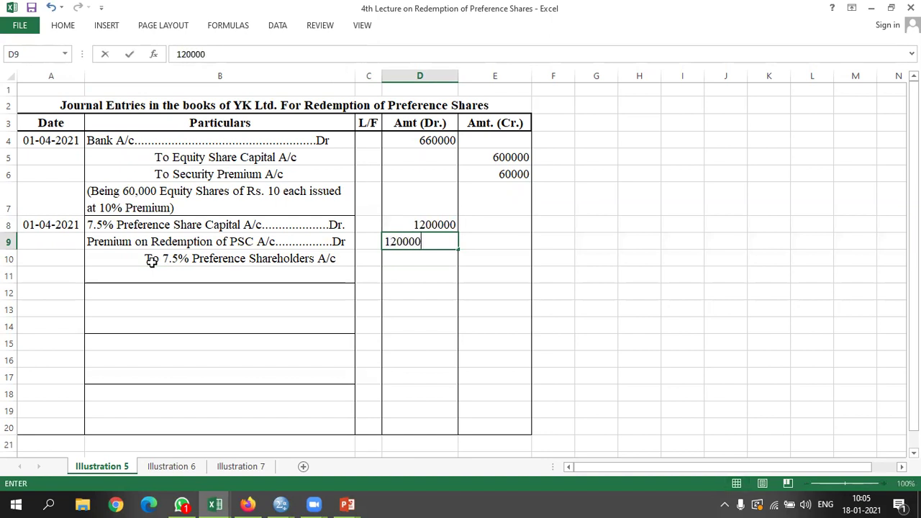
key("Tab")
Enter 1320000 in E10 as the credit amount of the 7.5% Preference Shareholders A/c line.
key("Down")
type("1")
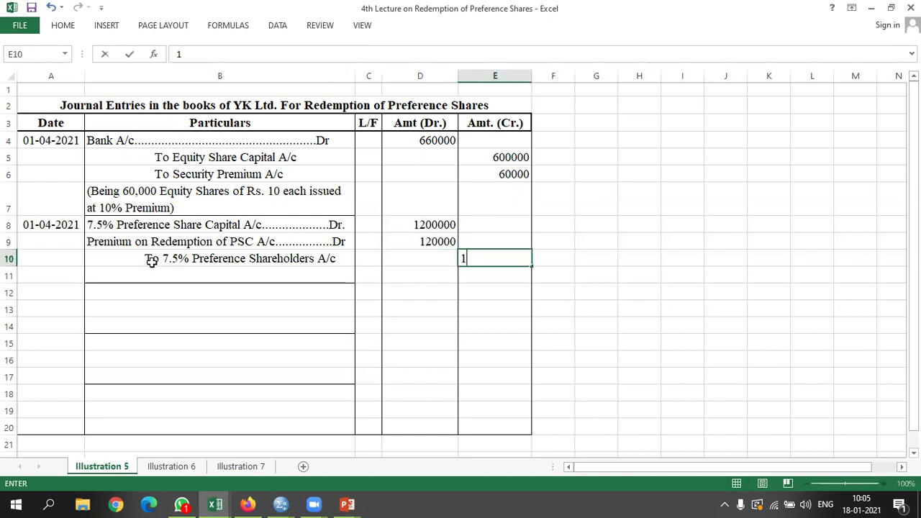
type("320000")
key("Return")
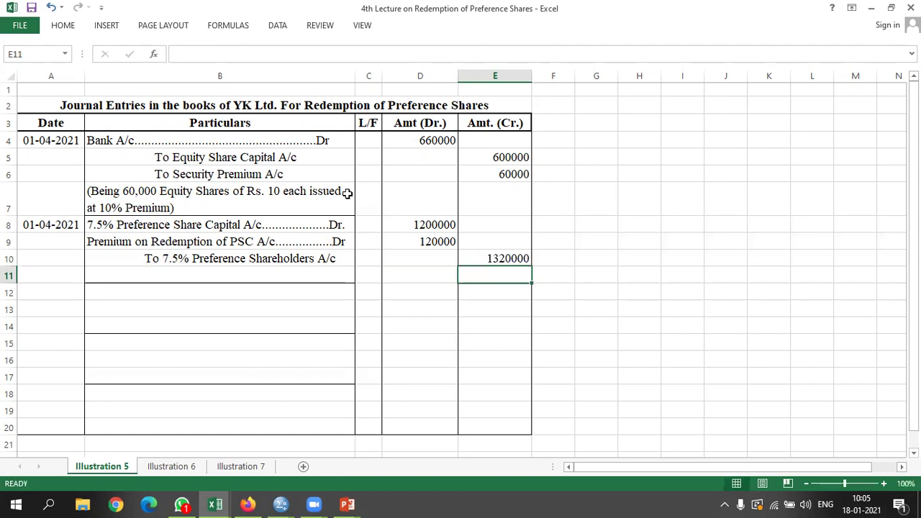
left_click(434, 224)
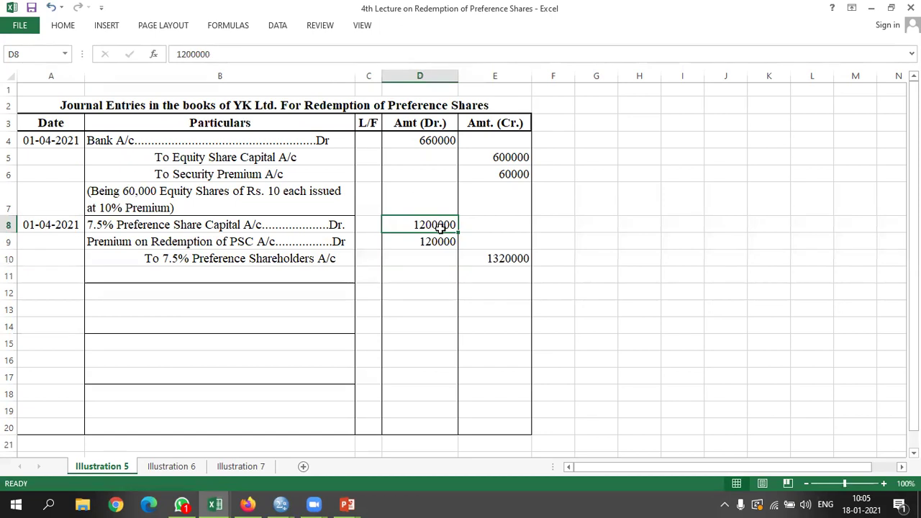
left_click(440, 248)
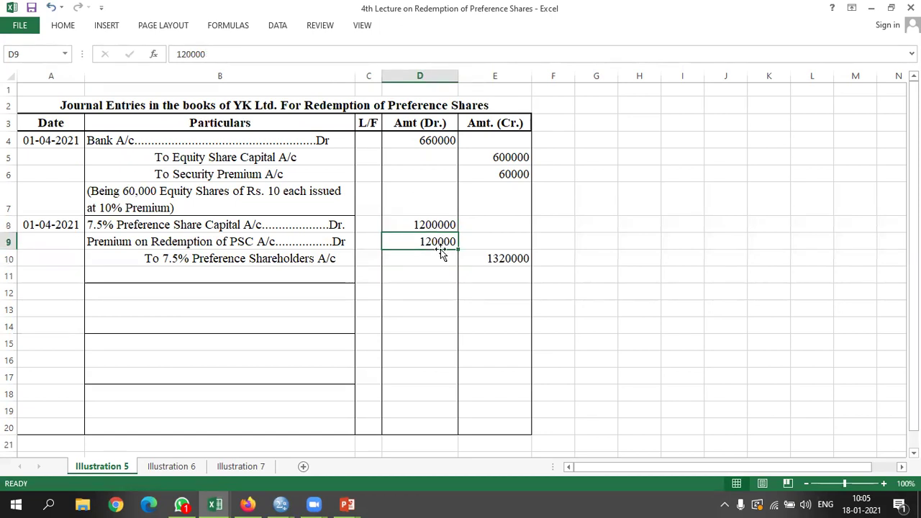
left_click(522, 266)
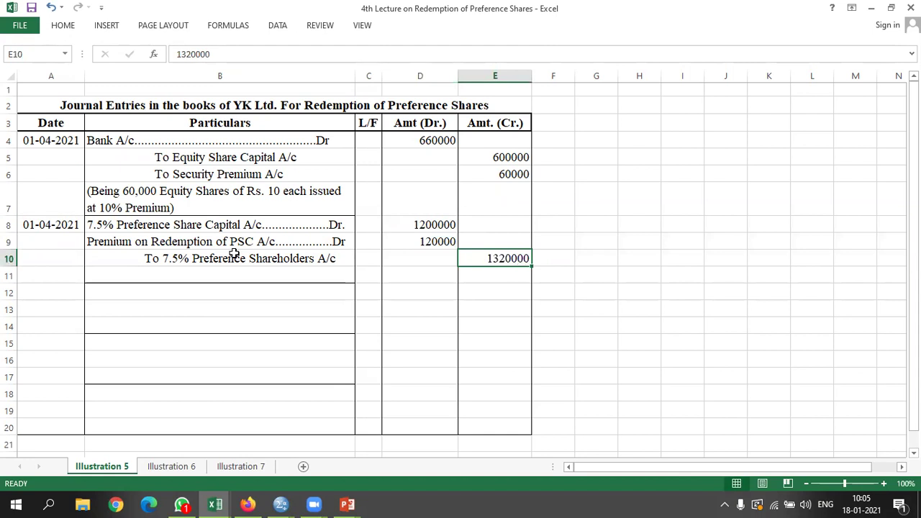
left_click(226, 176)
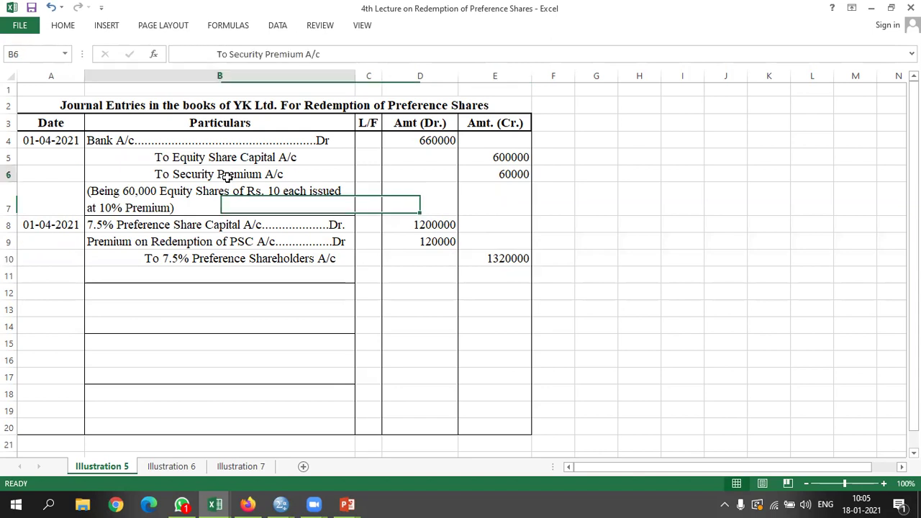
left_click(172, 242)
Enter the second entry's narration "(Being claim transferred at 10% premium)" in B11.
left_click(156, 277)
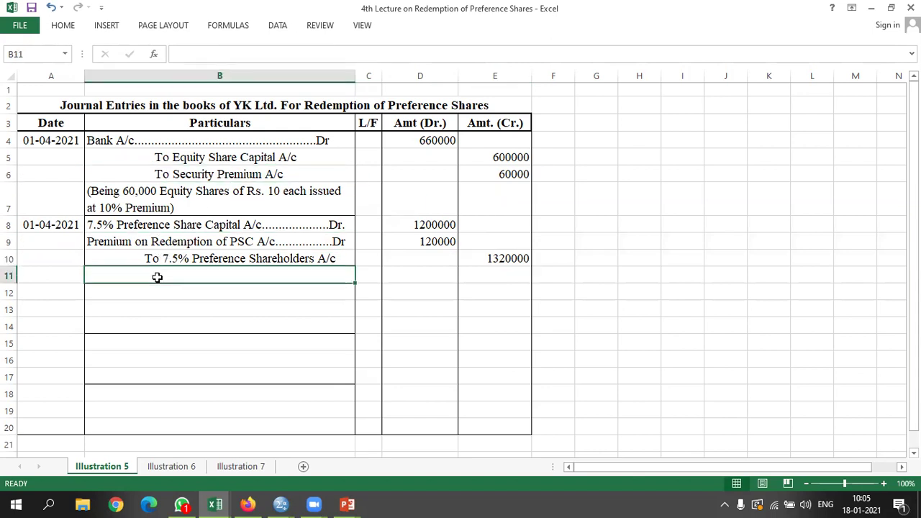
type("(")
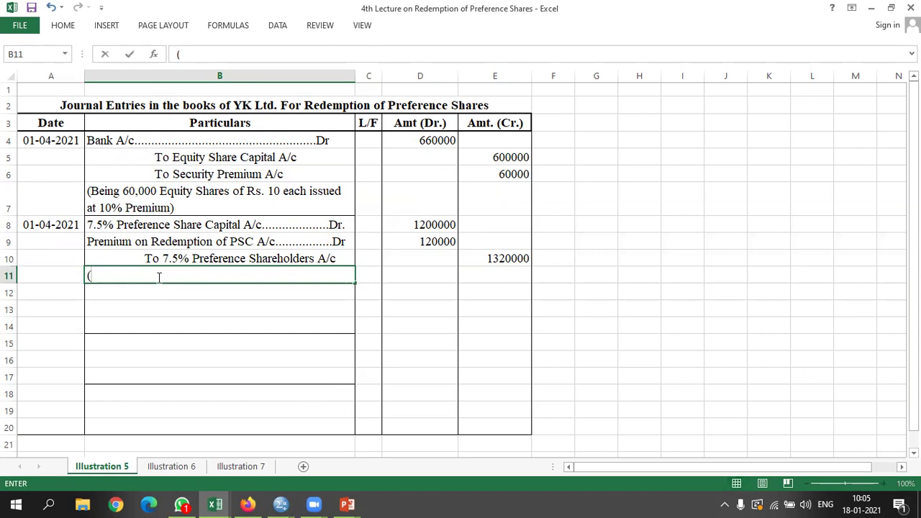
type("Being ")
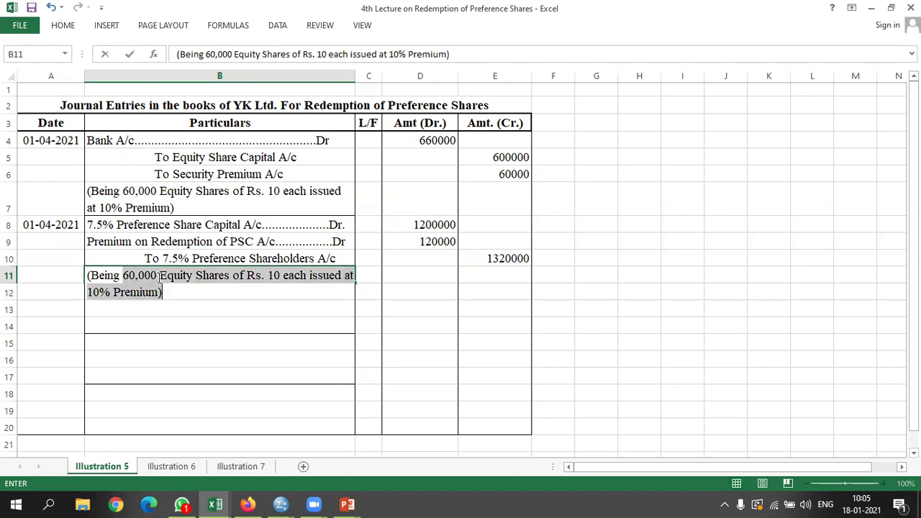
type("claim")
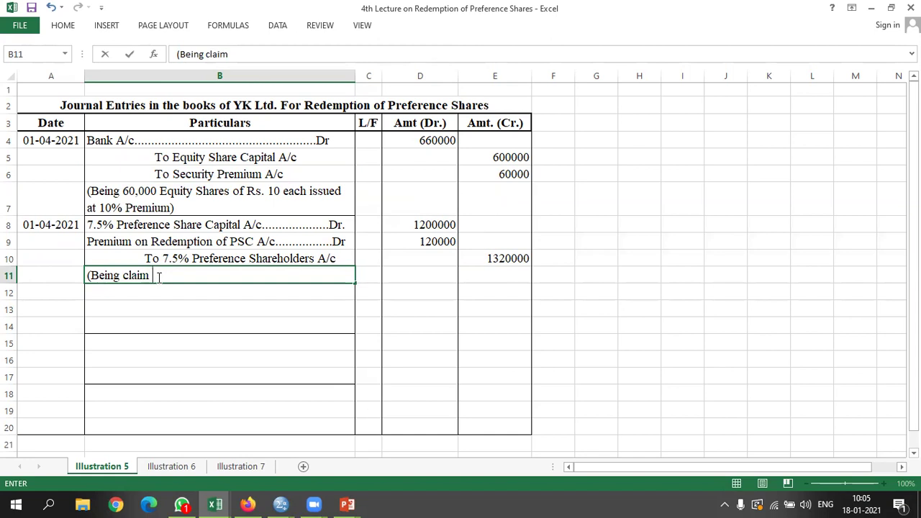
type(" transfe")
type("d to")
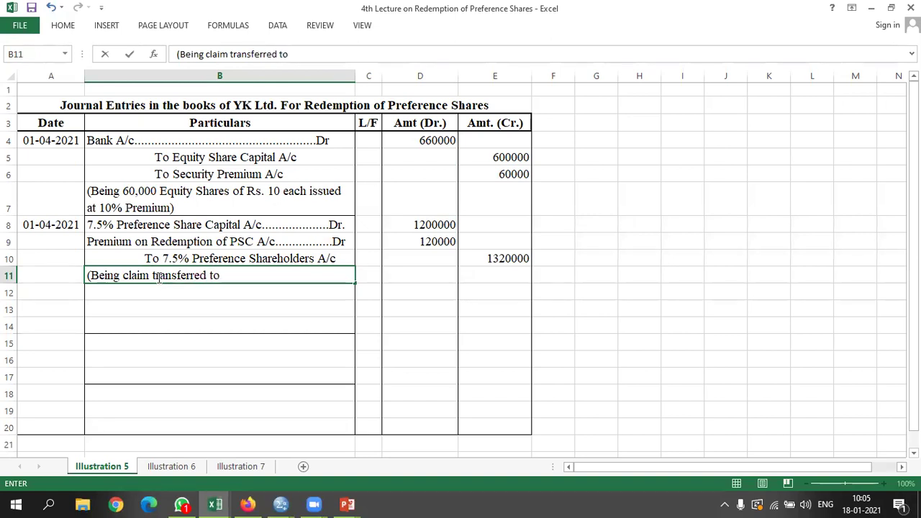
key("BackSpace")
key("BackSpace")
key("BackSpace")
type("at 10% p")
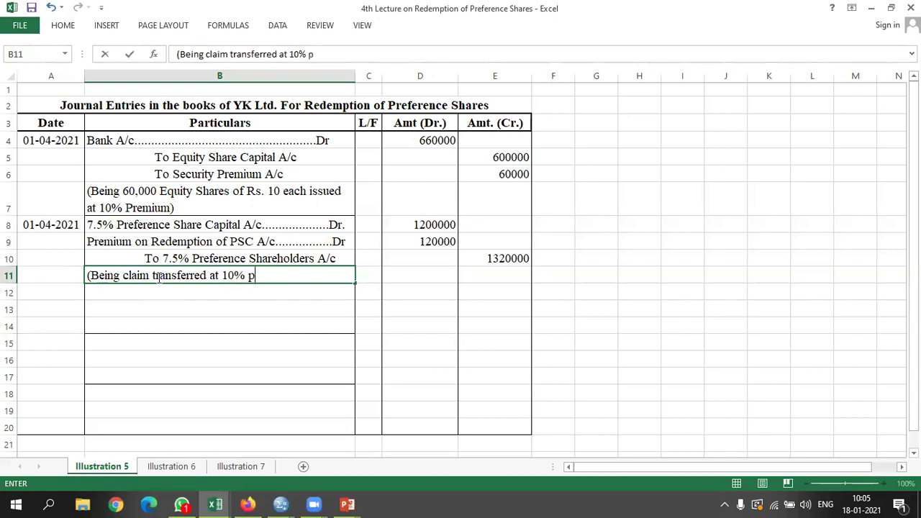
type("remium")
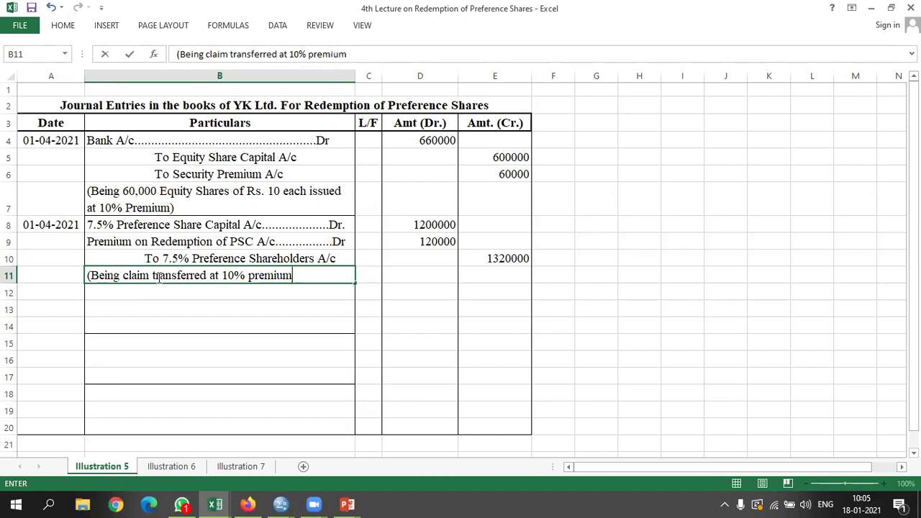
type(")")
key("Return")
Copy the date 01-04-2021 from A8 into A12 to start the third entry.
key("Left")
key("Up")
key("Up")
key("Up")
key("Up")
key("ctrl+c")
key("Down")
key("Down")
key("Down")
key("Down")
key("Return")
Enter the debit line "General Reserve A/c", followed by a dotted leader and "Dr", in B12.
key("Right")
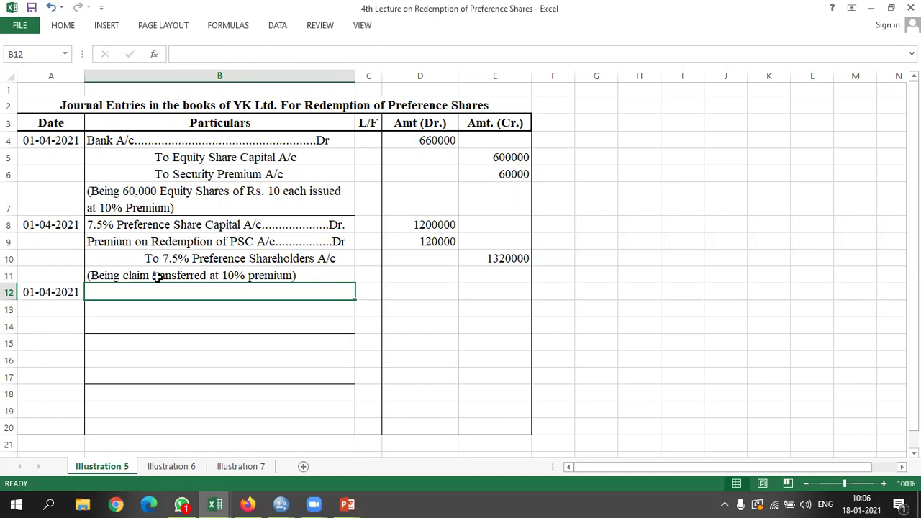
type("Gen")
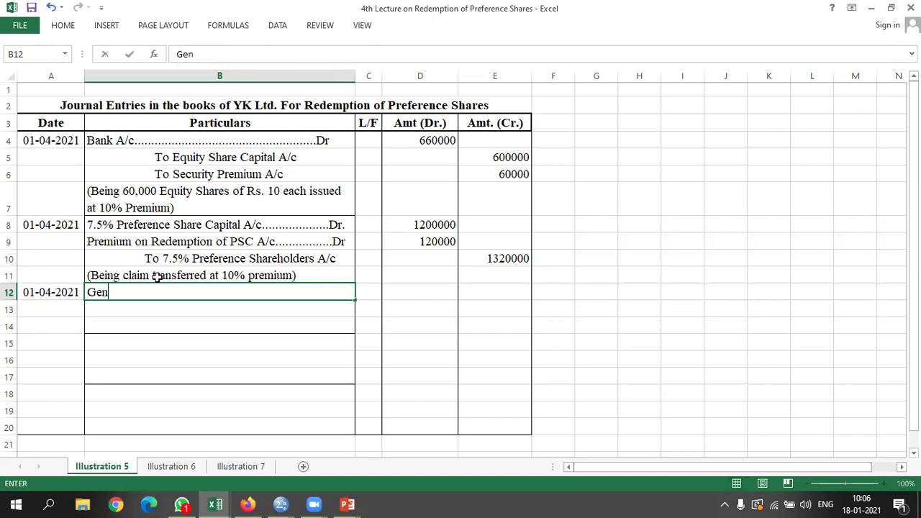
type("eral Re")
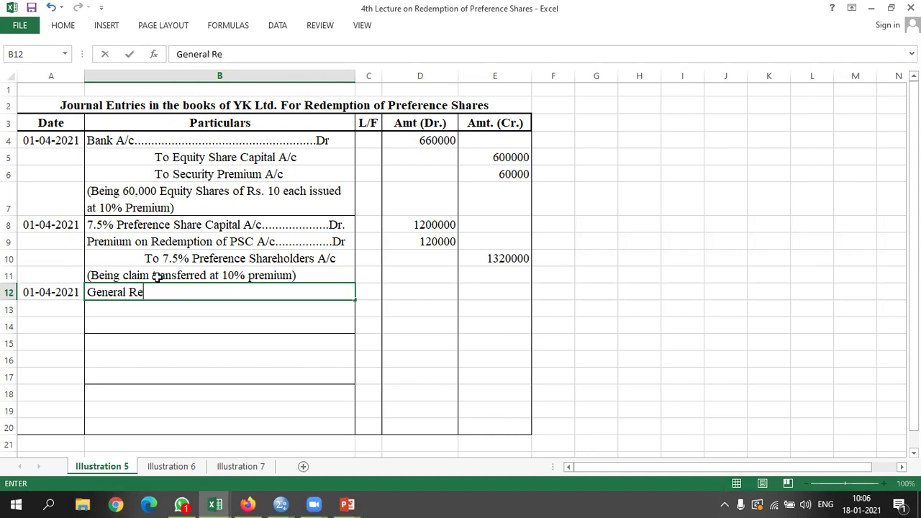
type("serve A/c..............")
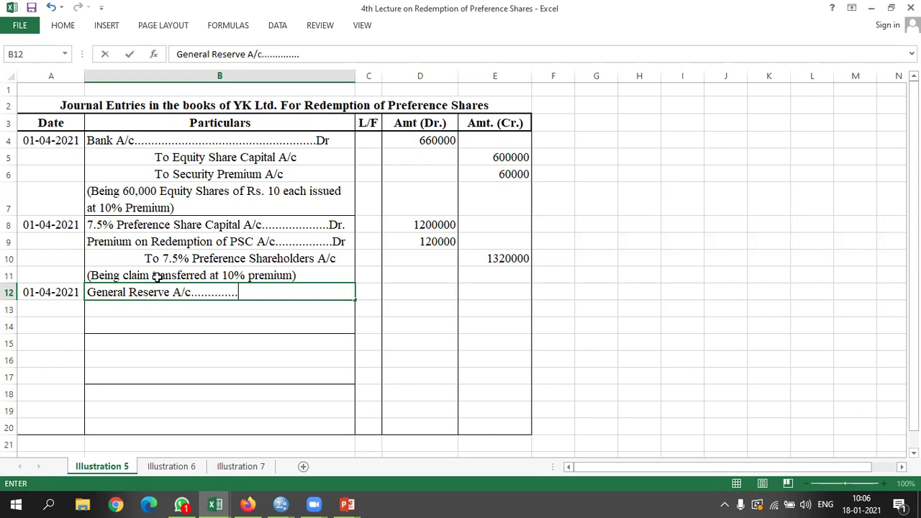
type(".....................................Dr")
key("Return")
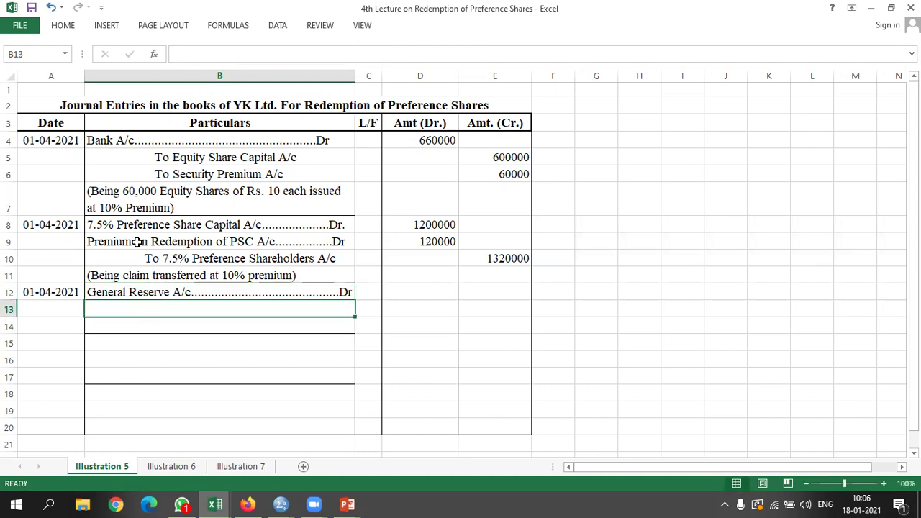
Enter the indented credit line "To Premium on Redemption of PSC A/c" in B13, reusing the account name from B9.
left_click(137, 244)
double_click(137, 243)
left_click_drag(87, 243, 275, 242)
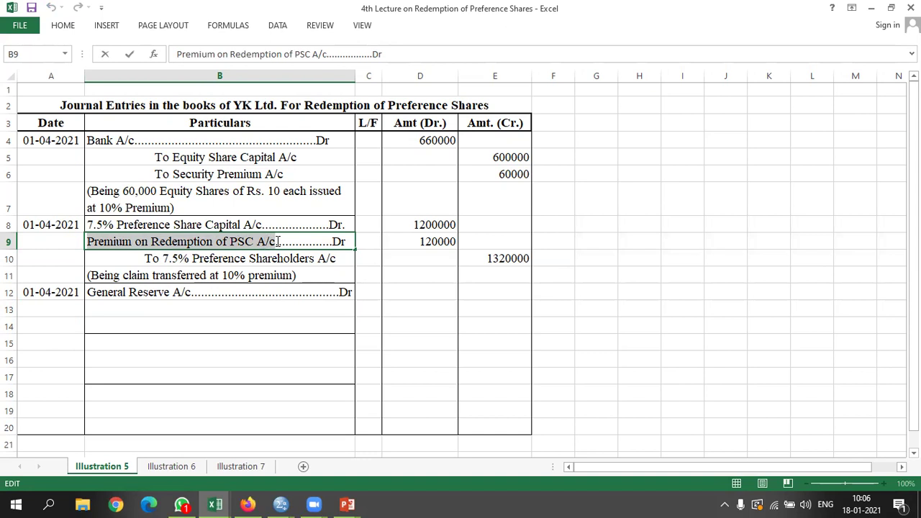
left_click(151, 311)
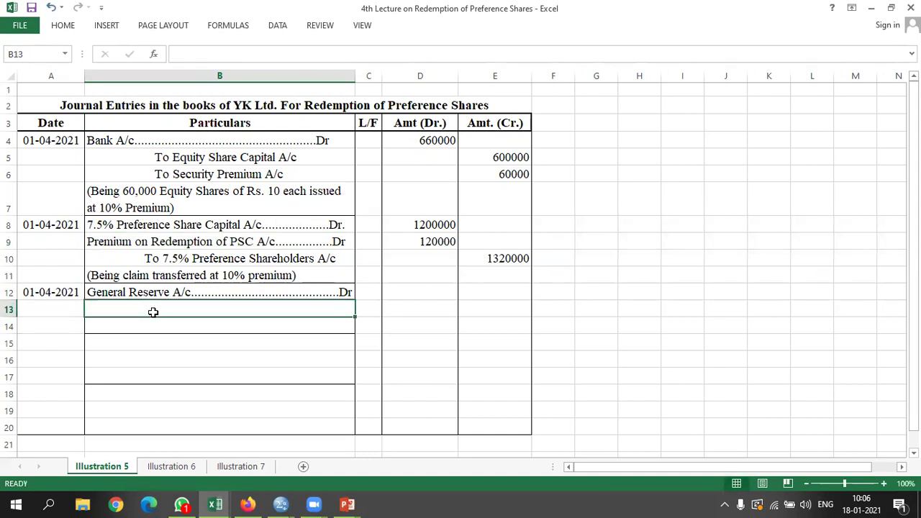
type("T")
key("BackSpace")
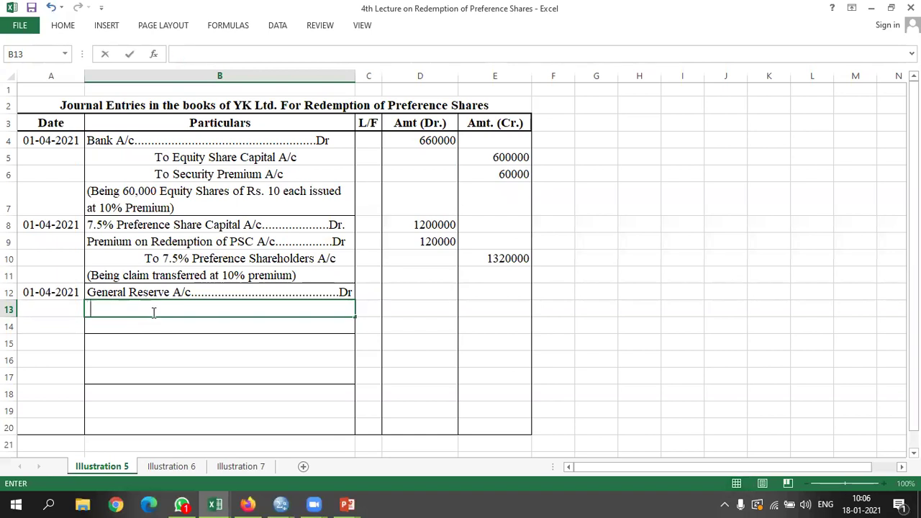
type("To")
key("ctrl+v")
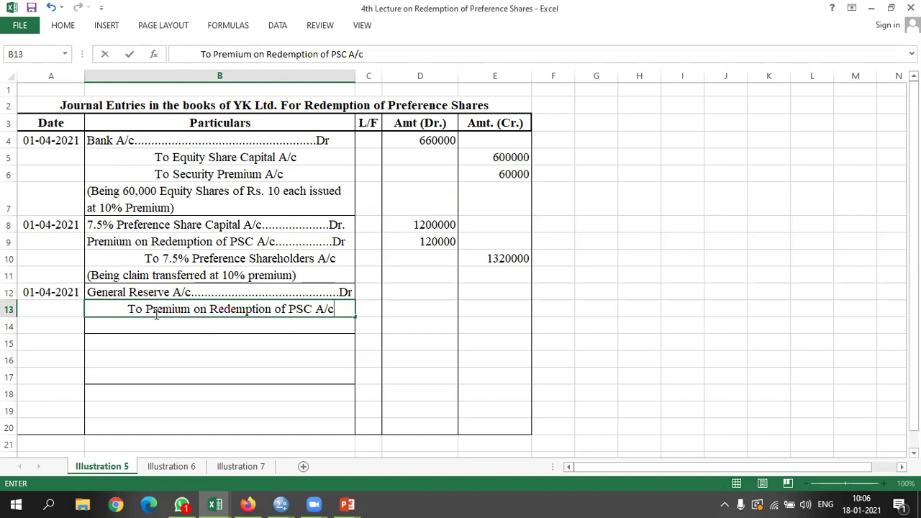
Enter 120000 as both the General Reserve debit in D12 and the redemption premium credit in E13.
left_click(430, 292)
type("120000")
key("Tab")
key("Down")
type("120000")
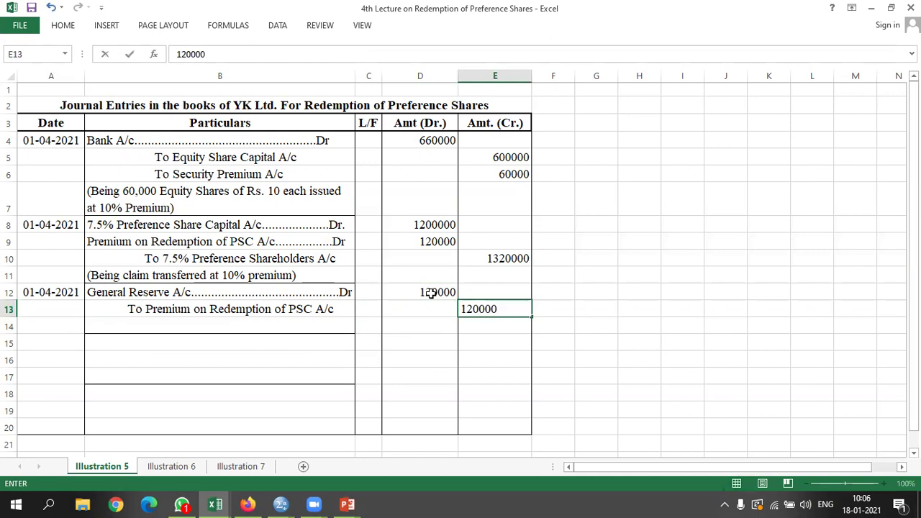
key("Return")
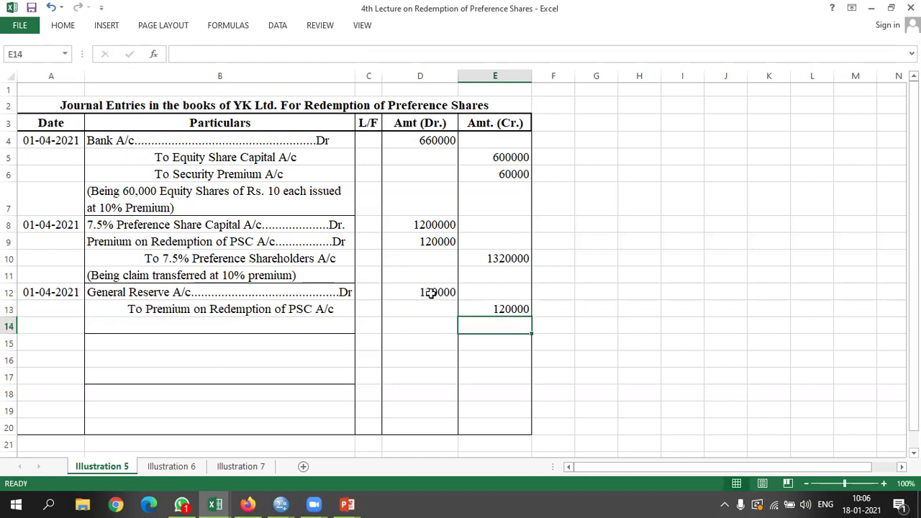
Enter the narration "(Being premium provided for redemption of Pref. Shares" in B14.
key("Left")
key("Left")
key("Left")
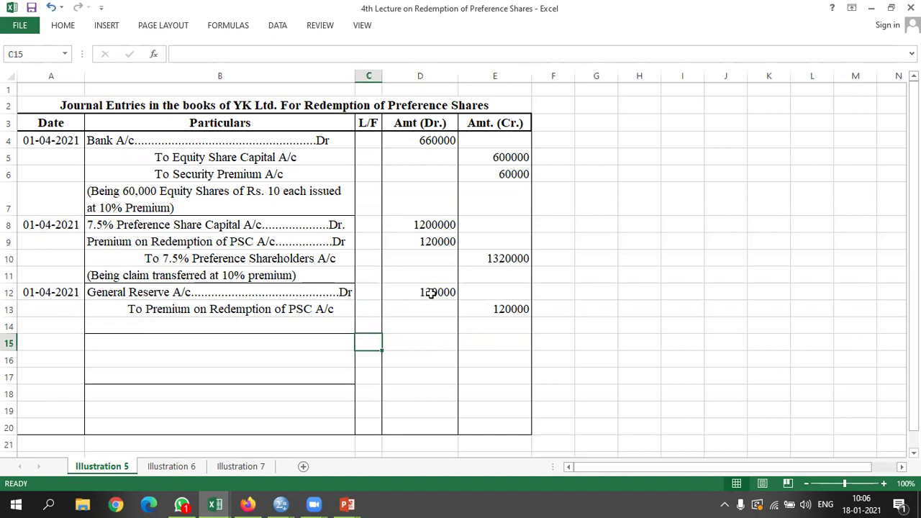
type("(Being")
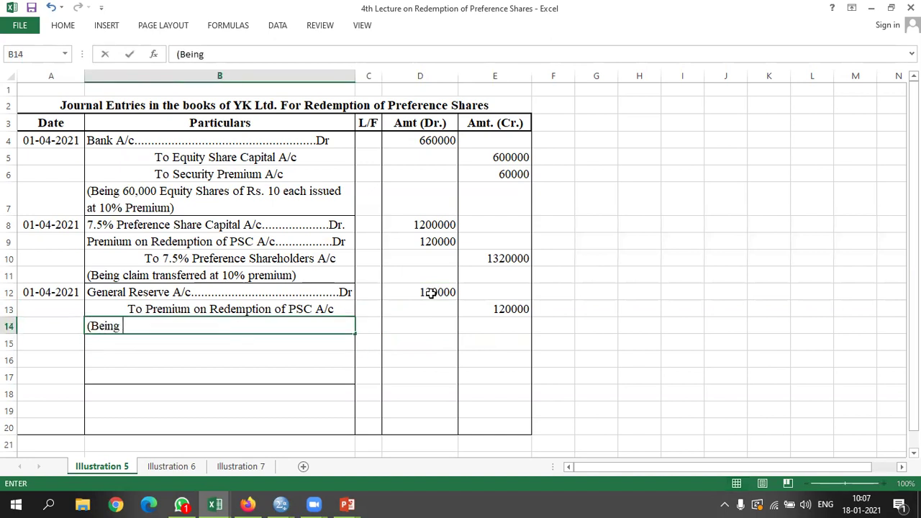
type(" premium provided for ")
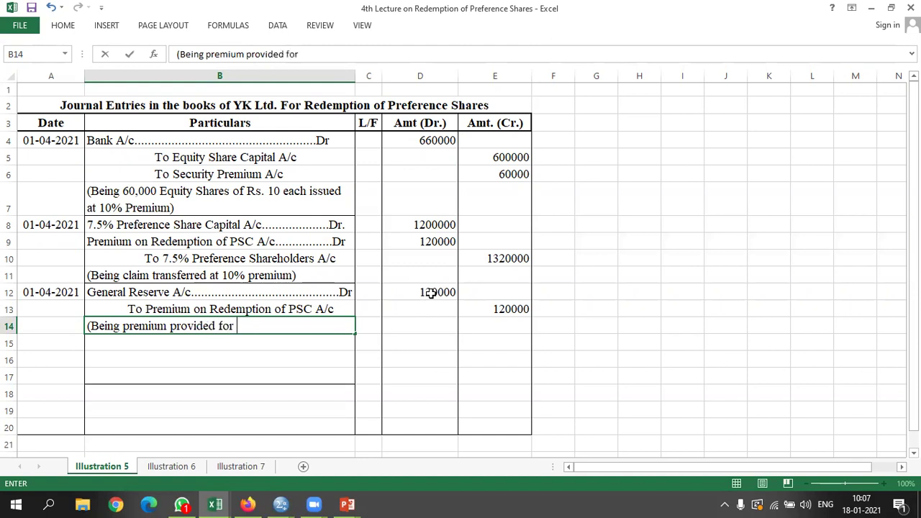
type("redemption of Pref. S")
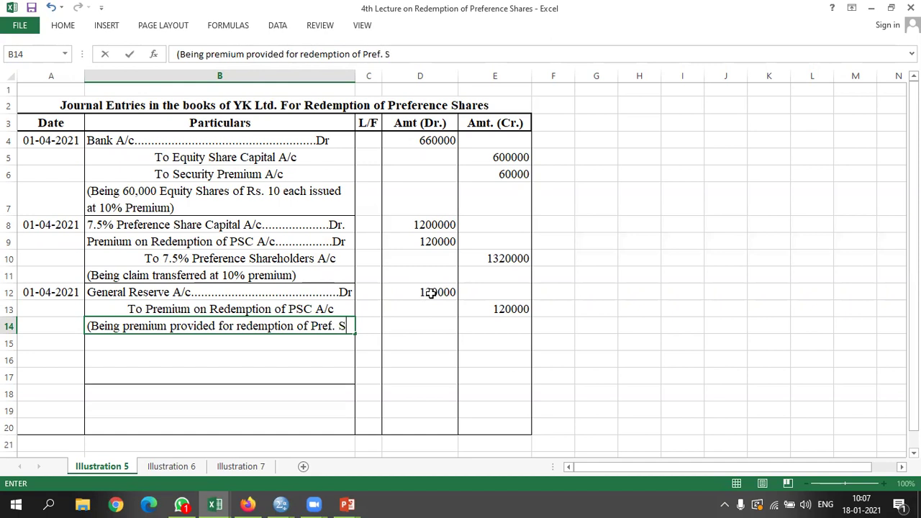
type("hares")
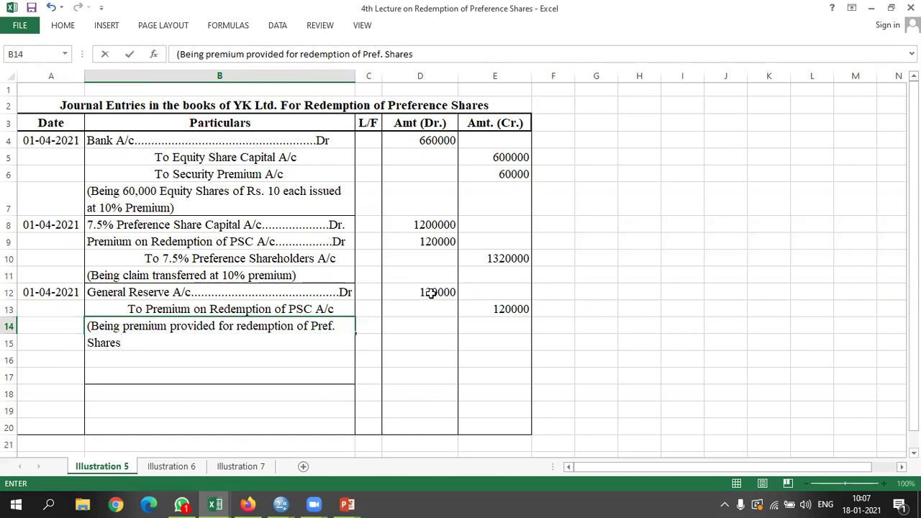
key("Return")
Copy the date 01-04-2021 from A12 into A15 to start the fourth entry.
key("Down")
key("Down")
key("Up")
key("Up")
key("Left")
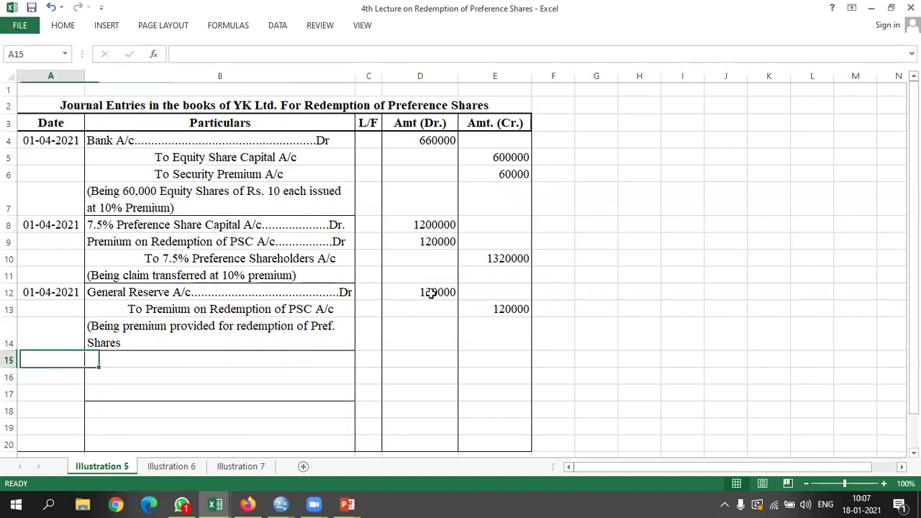
key("Up")
key("Up")
key("Up")
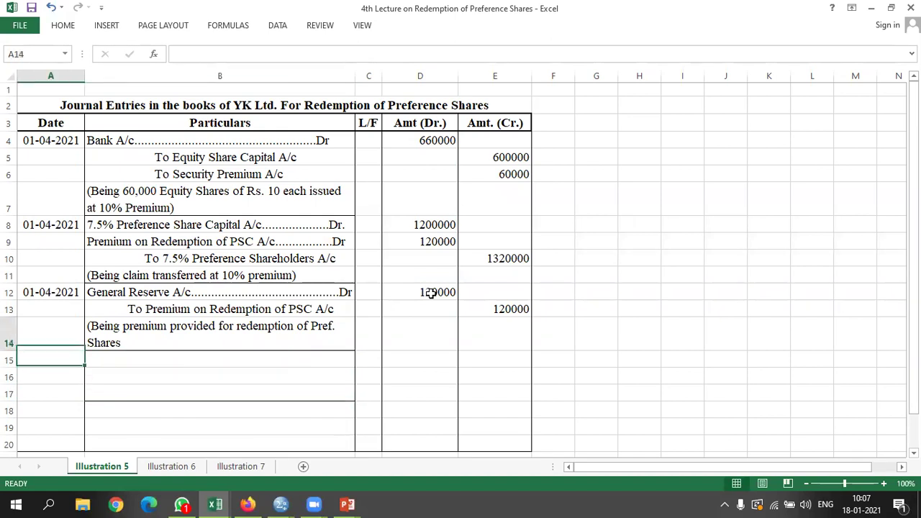
key("ctrl+c")
key("Down")
key("Down")
key("Down")
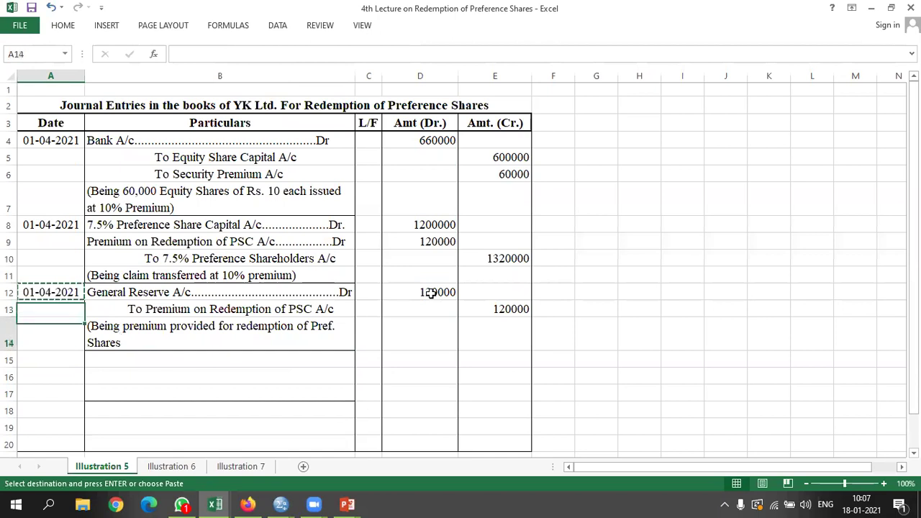
key("Return")
Copy the General Reserve A/c debit line from B12 into B15.
key("Right")
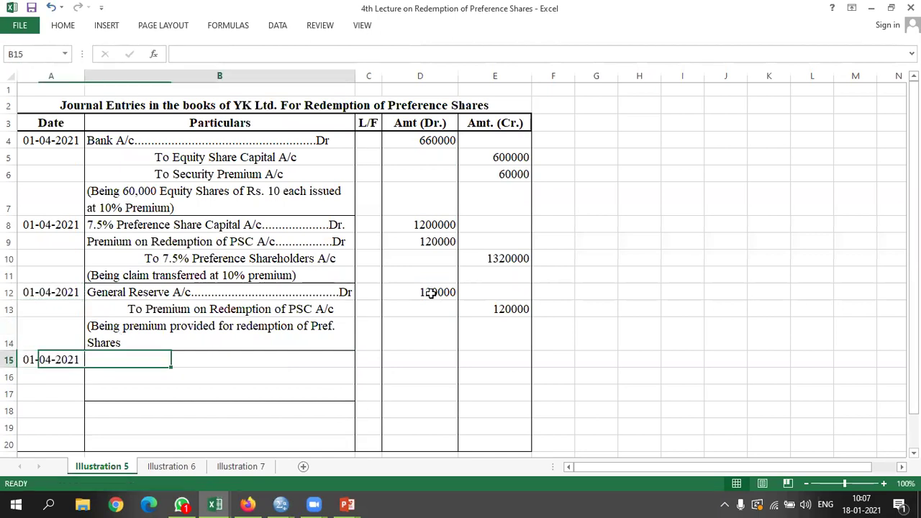
key("Up")
key("Up")
key("Up")
key("ctrl+c")
key("Down")
key("Down")
key("Down")
key("Down")
key("Up")
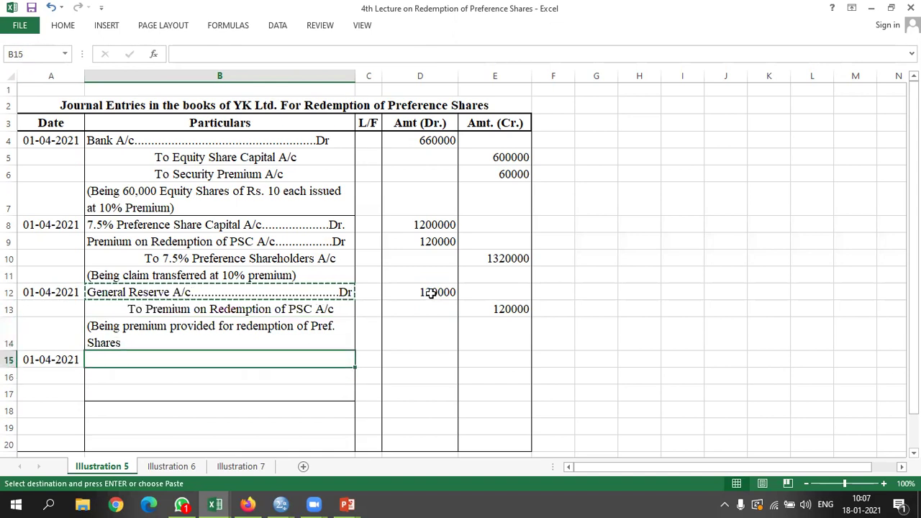
key("Return")
Enter the indented credit line "To Capital Redemption Reserve A/c" in B16.
type("T")
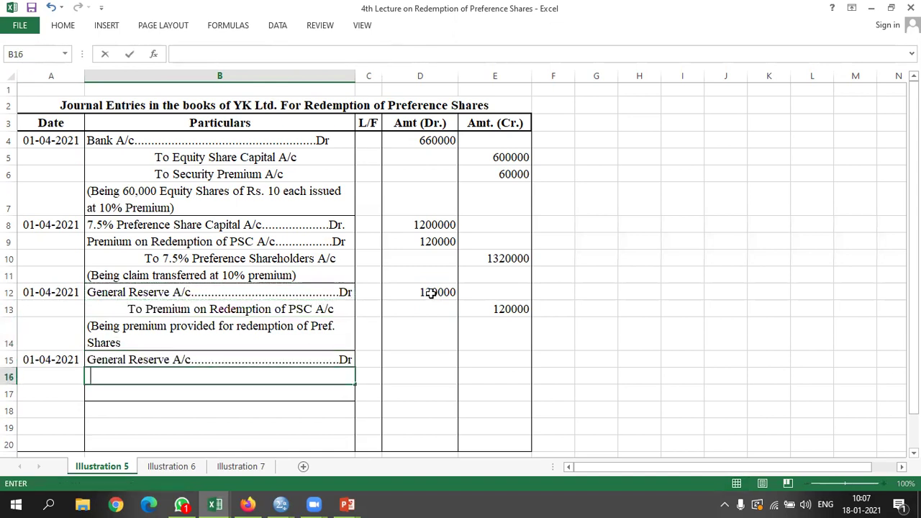
type("o Capital Rede")
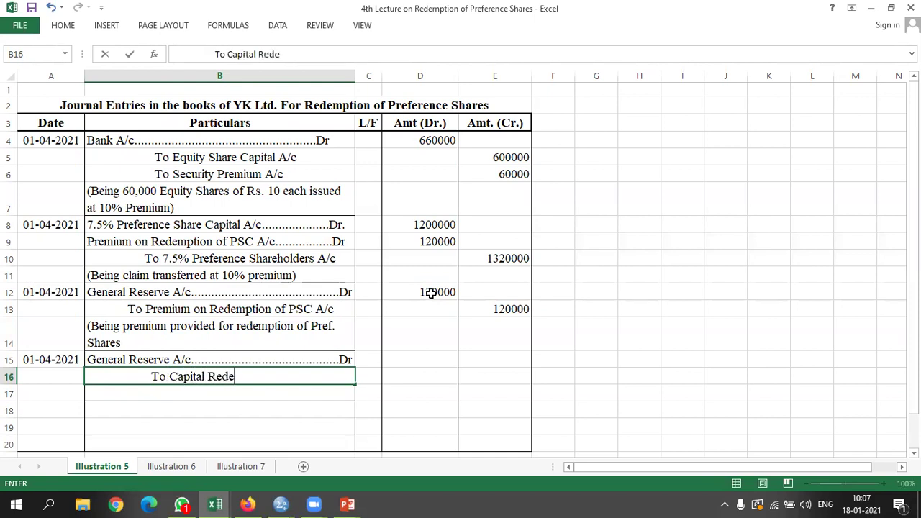
type("mption Rese")
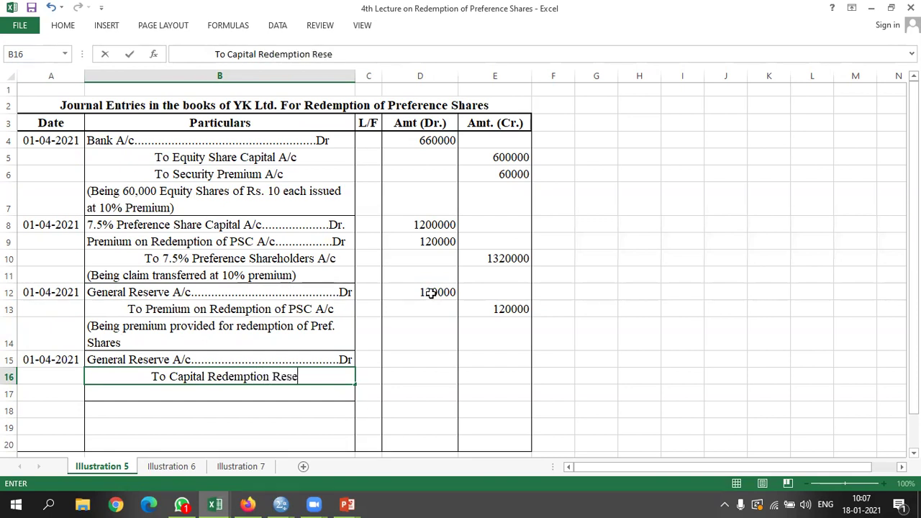
type("rve A/c")
key("Return")
Enter the narration "(Being CRR created for redemption of Pref. Shares)" in B17.
type("(")
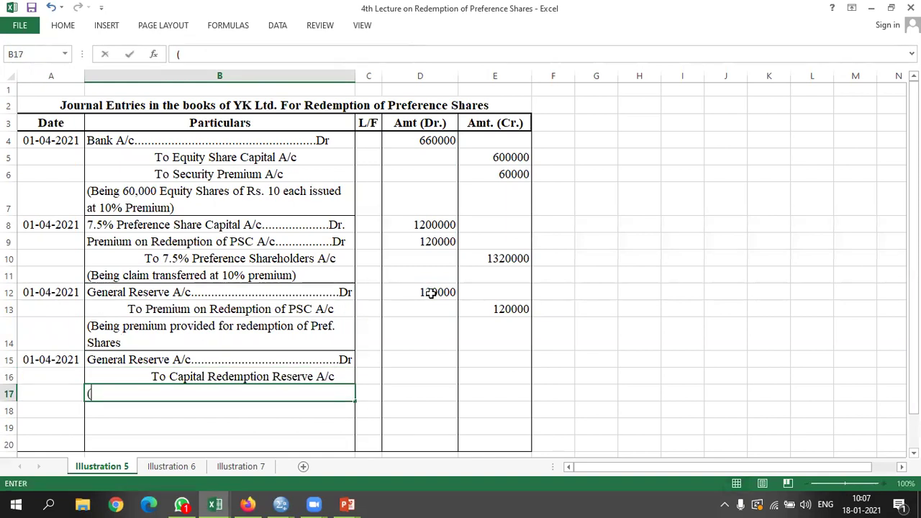
type("Being CRR created for redemption of Pref. ")
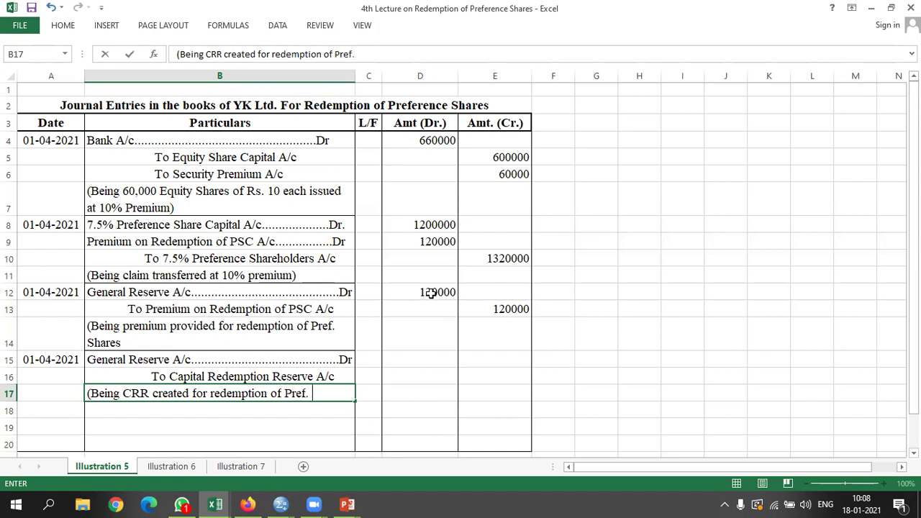
type("Shares")
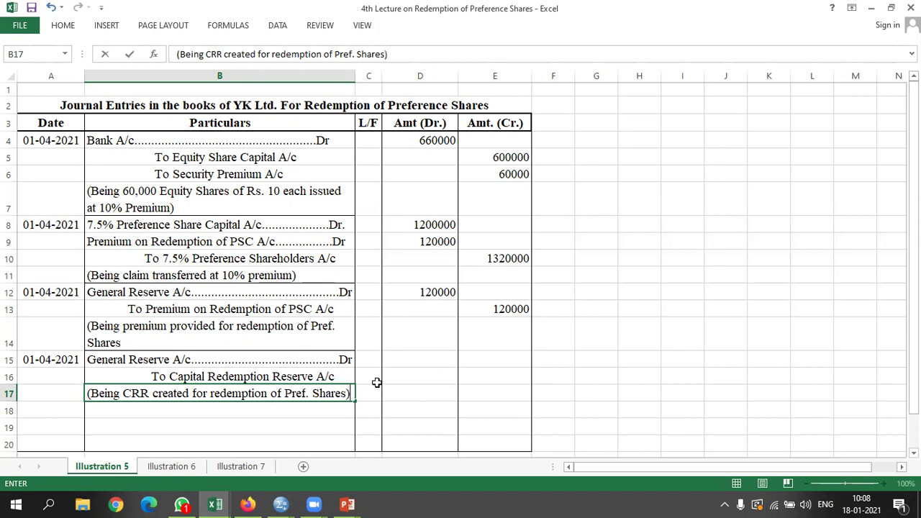
Enter 600000 as both the General Reserve debit in D15 and the Capital Redemption Reserve credit in E16.
left_click(419, 361)
type("600000")
key("Return")
key("Right")
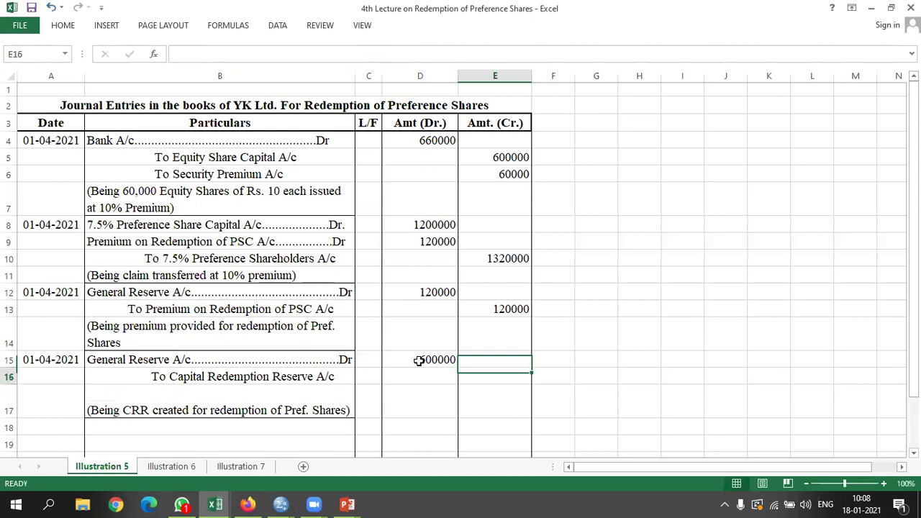
type("600000")
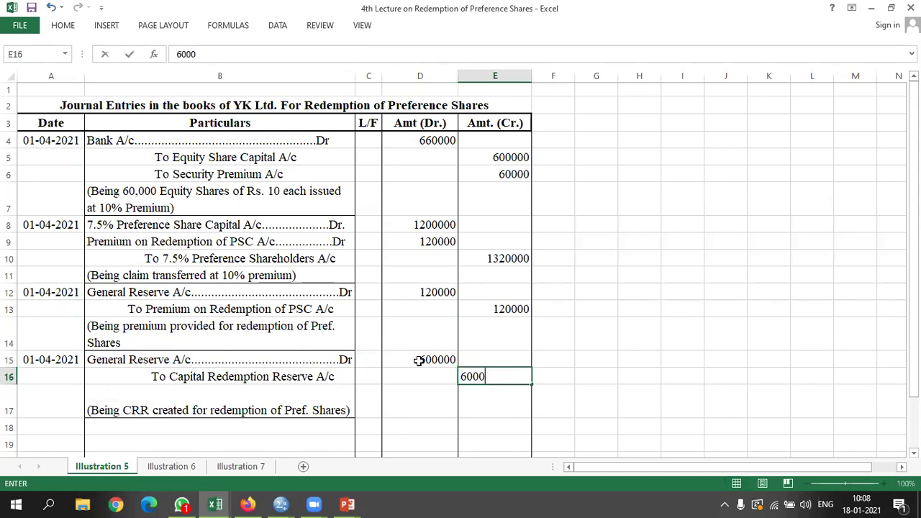
key("Return")
Review the credit amounts of the recorded entries, from Equity Share Capital in E5 to Capital Redemption Reserve in E16.
key("Up")
key("Up")
key("Up")
key("Up")
key("Up")
key("Up")
key("Up")
key("Up")
key("Up")
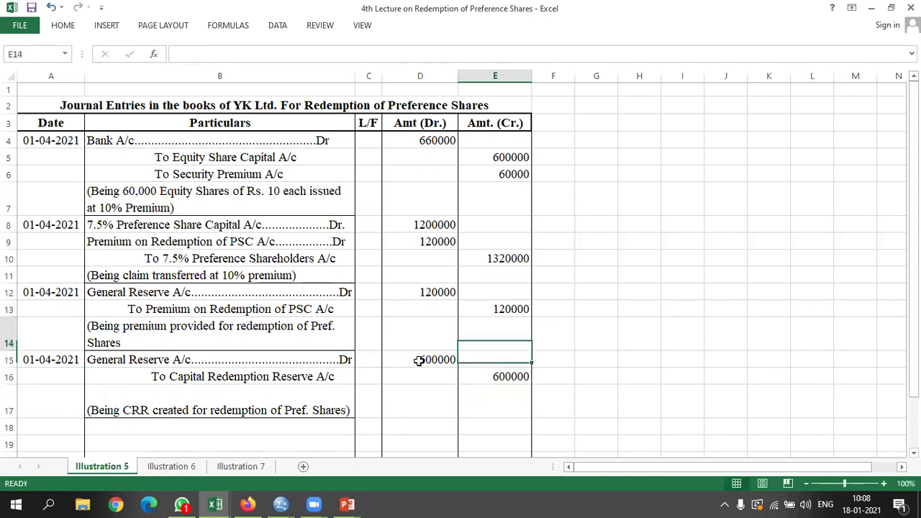
key("Up")
key("Up")
key("Up")
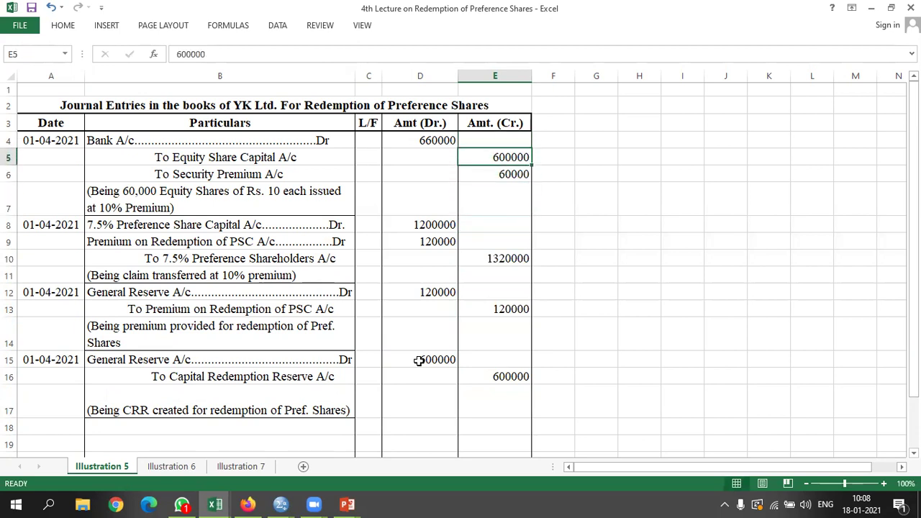
key("Down")
key("Down")
key("Down")
key("Down")
key("Down")
key("Down")
key("Down")
key("Down")
key("Down")
key("Down")
key("Down")
key("Down")
key("Down")
key("Down")
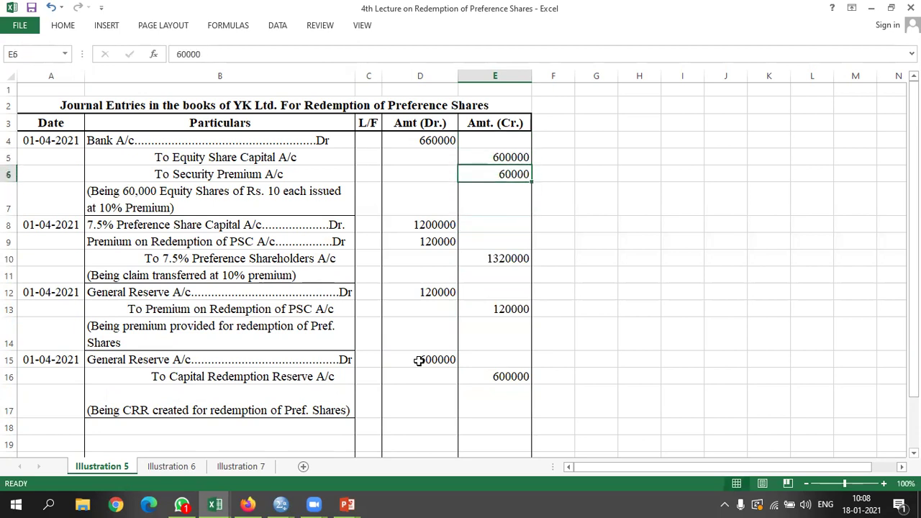
key("Up")
key("Up")
key("Up")
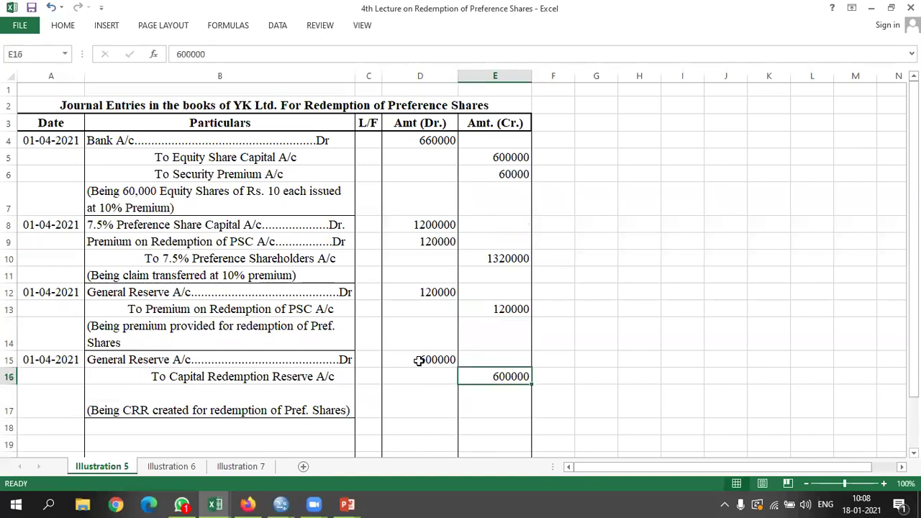
key("Up")
key("Up")
key("Up")
key("Up")
key("Up")
key("Up")
key("Up")
key("Up")
key("Down")
key("Down")
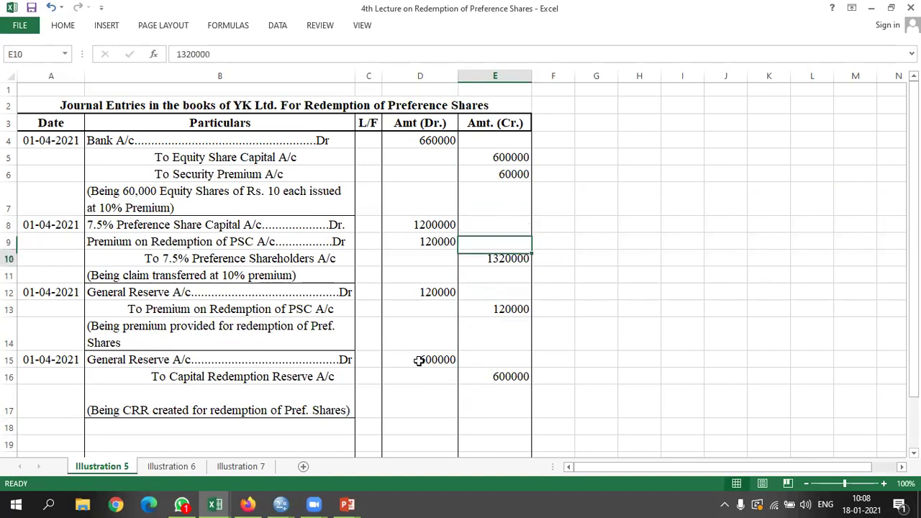
key("Down")
Review the two General Reserve debit amounts in D12 and D15.
key("Left")
key("Down")
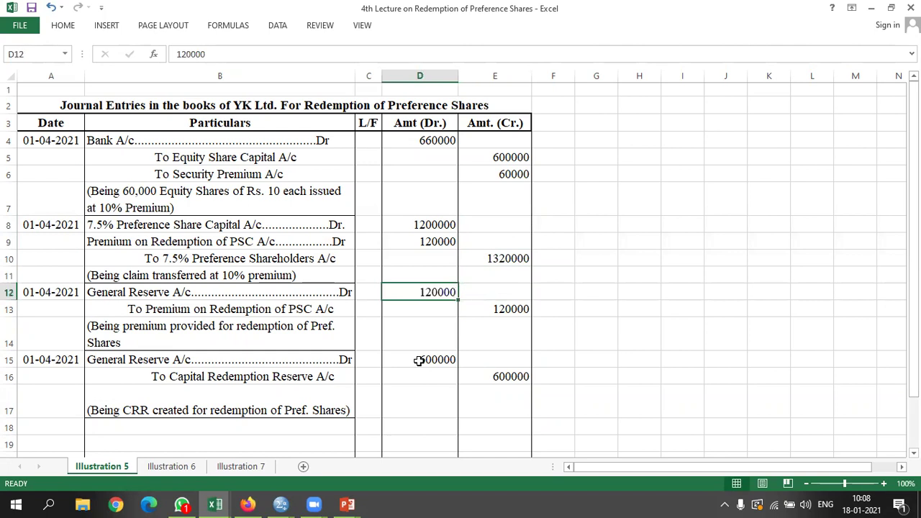
key("Down")
key("Down")
key("Down")
key("Down")
key("Down")
key("Down")
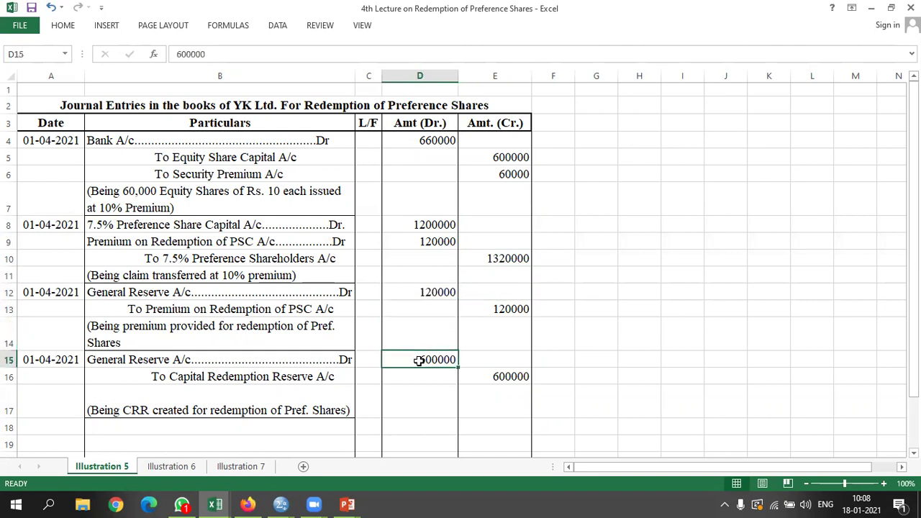
Copy the date 01-04-2021 from A15 into A18 to start the fifth entry.
scroll(419, 361, "down", 1)
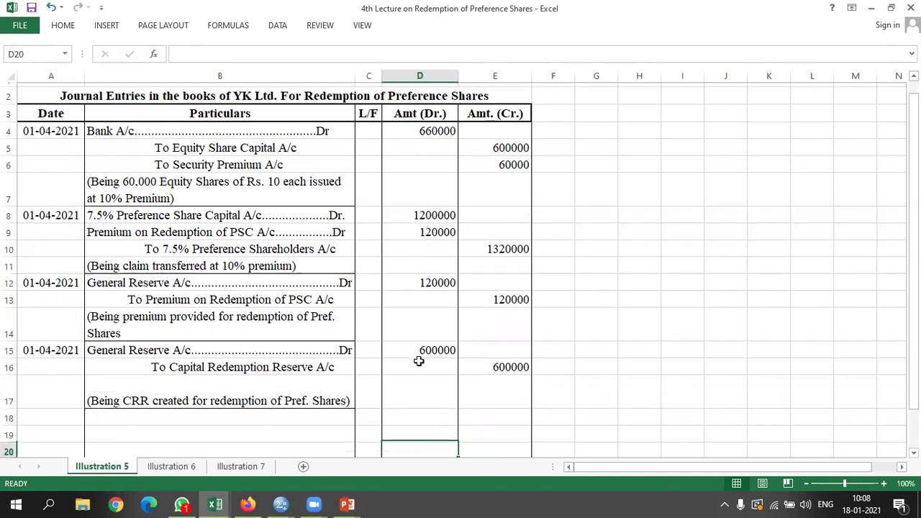
key("Left")
key("Left")
key("Left")
key("Up")
key("Up")
key("Up")
key("ctrl+c")
key("Down")
key("Down")
key("Down")
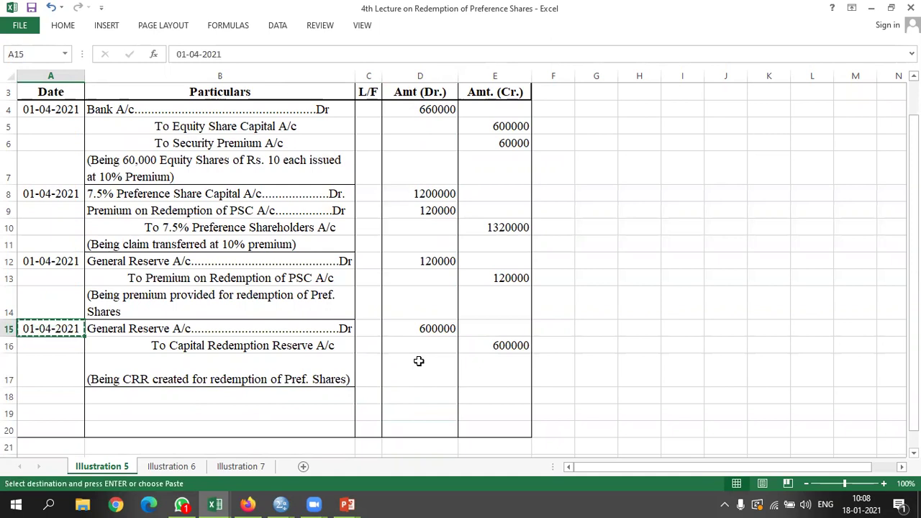
key("Return")
Copy the account name "7.5% Preference Shareholders A/c" from the credit line in B10 into B18.
key("Up")
key("Up")
key("Up")
key("Right")
key("Up")
key("Up")
key("Up")
key("Up")
key("Up")
key("Up")
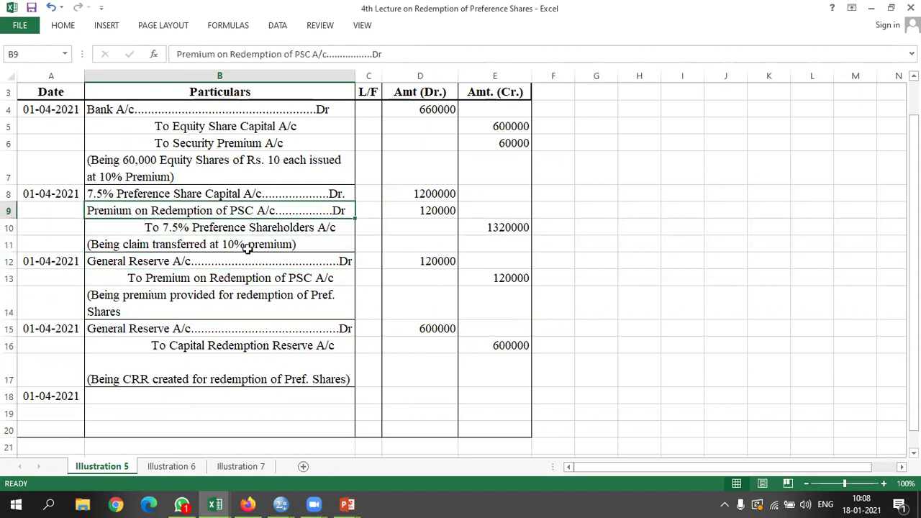
left_click(226, 226)
double_click(227, 227)
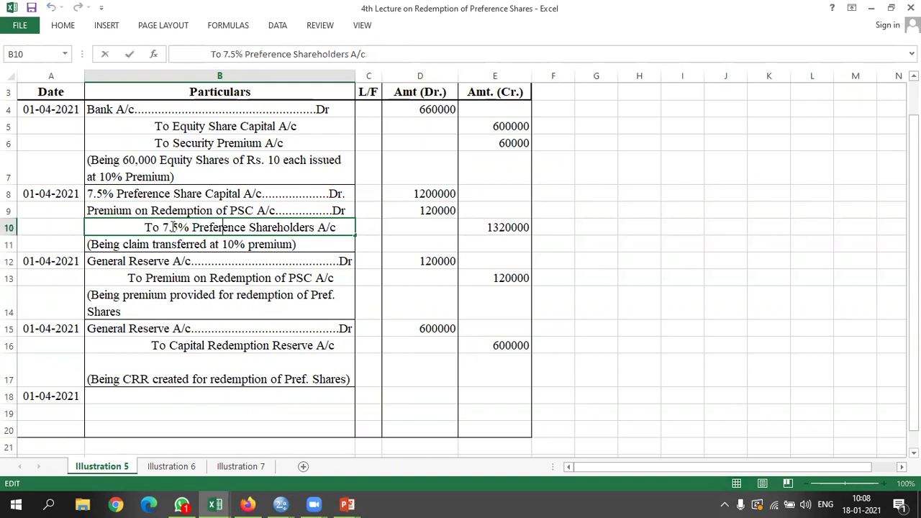
left_click_drag(164, 227, 336, 227)
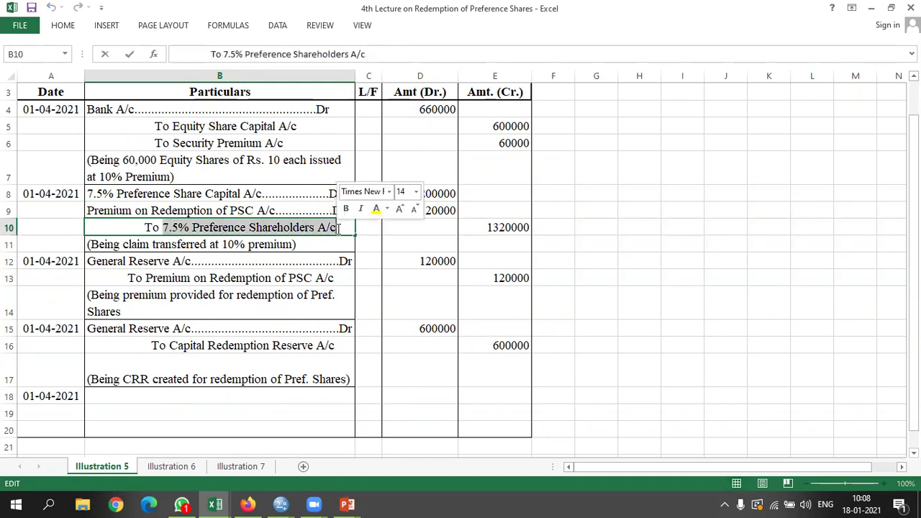
left_click(143, 398)
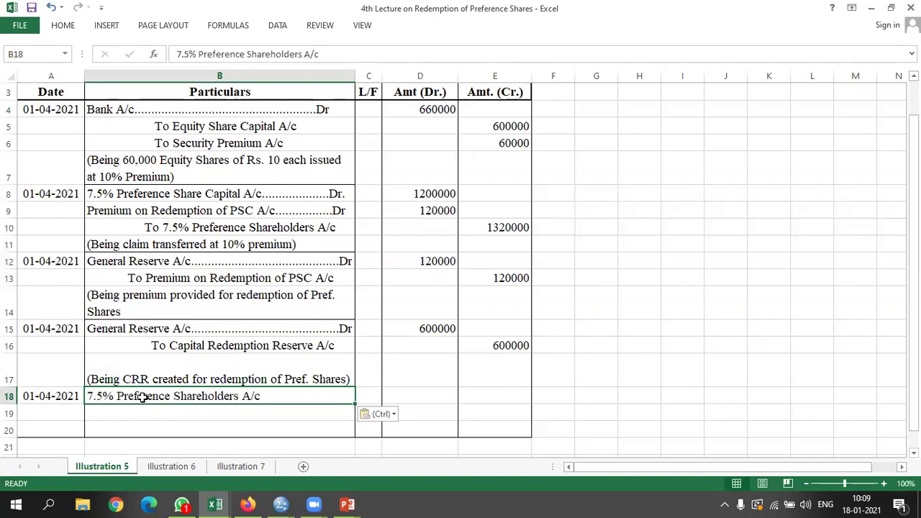
Complete the Preference Shareholders debit line in B18 with a dotted leader and "Dr.".
key("Right")
key("Left")
key("F2")
type(".")
type("..................")
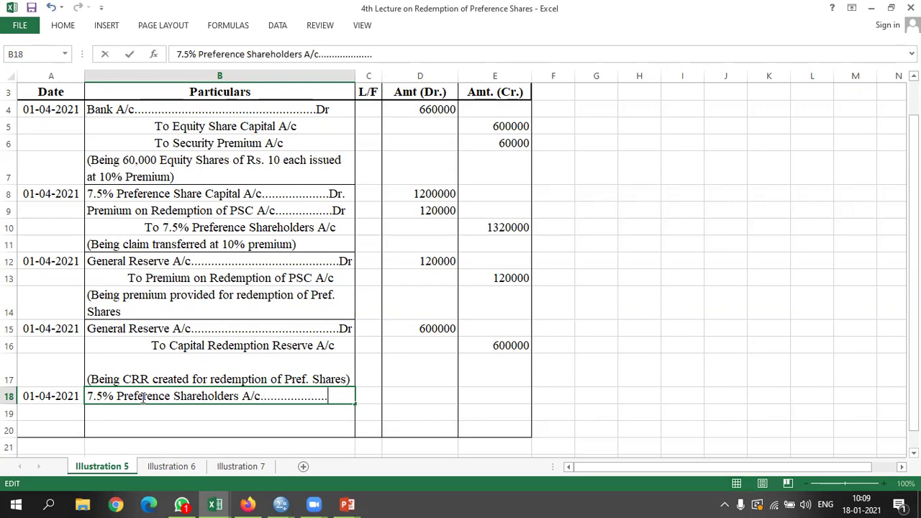
type("Dr.")
key("Return")
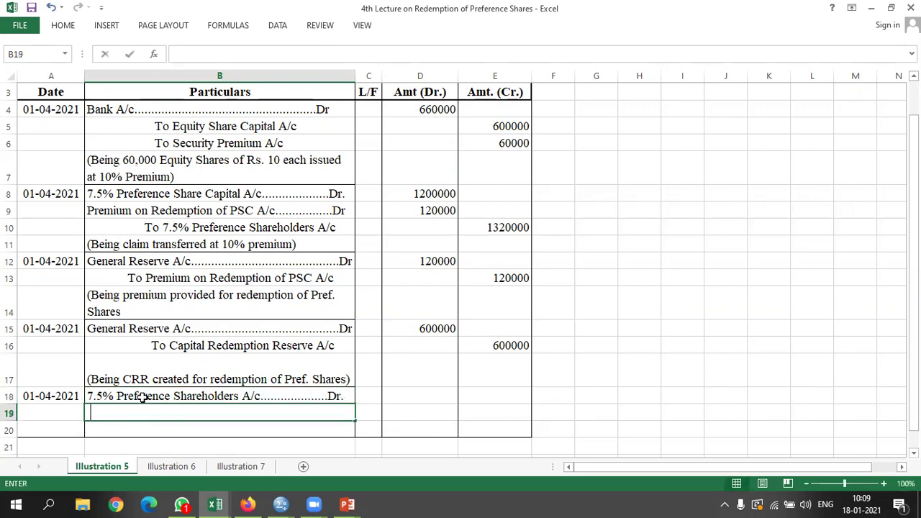
Enter the credit line "To Bank A/c" in B19 and the narration "(Being claim settled at 10% premium)" in B20.
type("To")
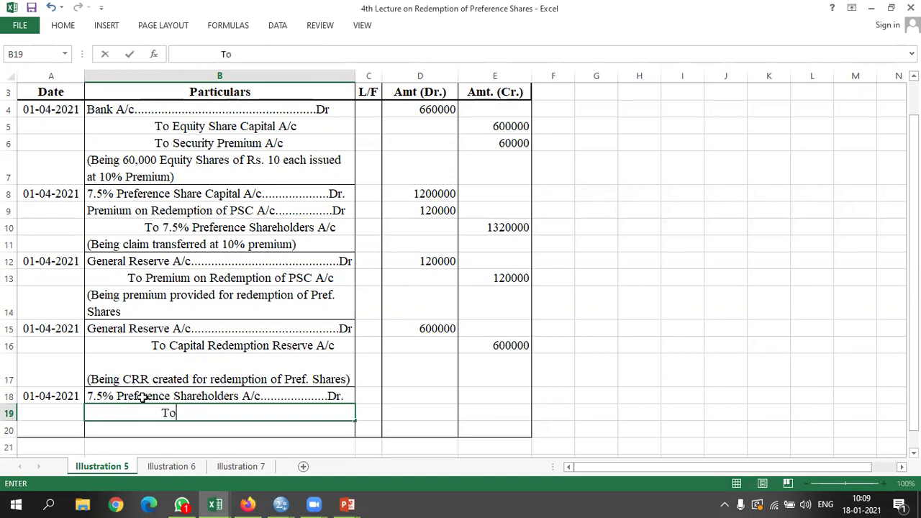
type(" Bank A/c")
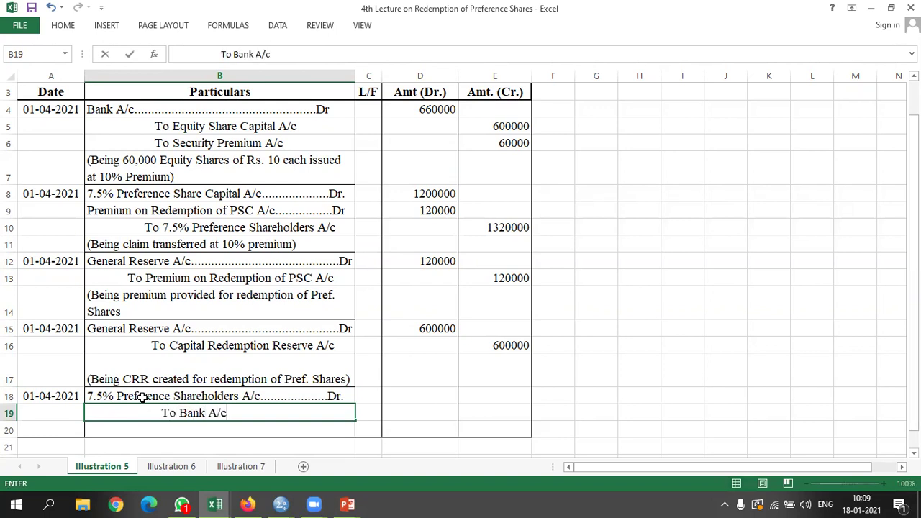
key("Return")
type("(Being claim ")
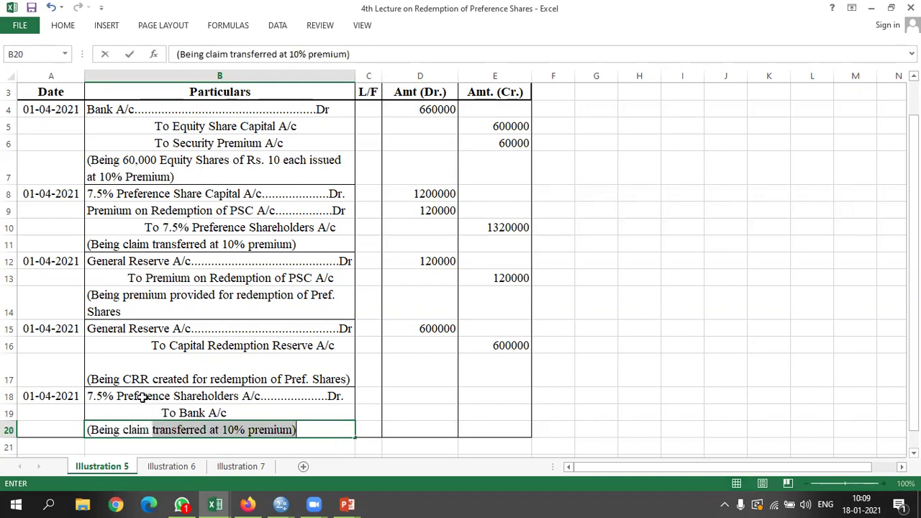
type("settled at 10%")
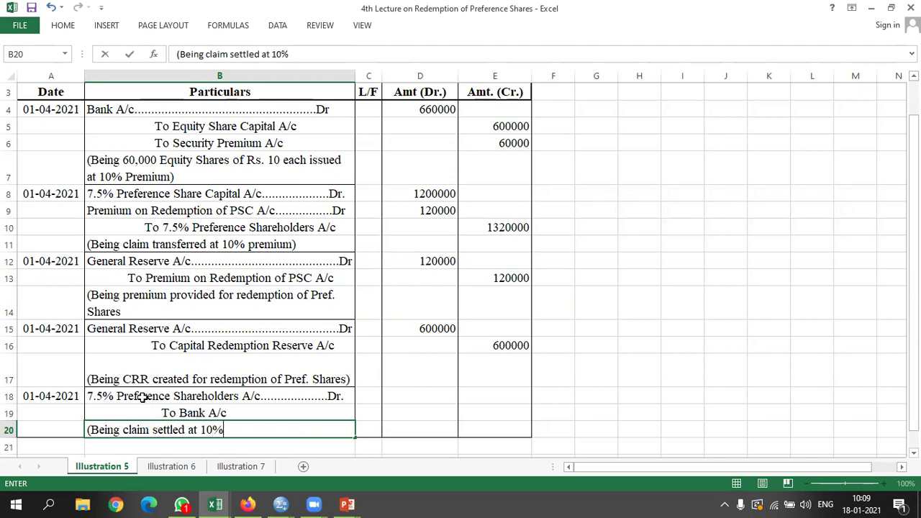
type(" premium)")
Enter 1320000 as the Preference Shareholders debit in D18 and link the Bank credit in E19 to that cell.
key("Right")
key("Right")
key("Up")
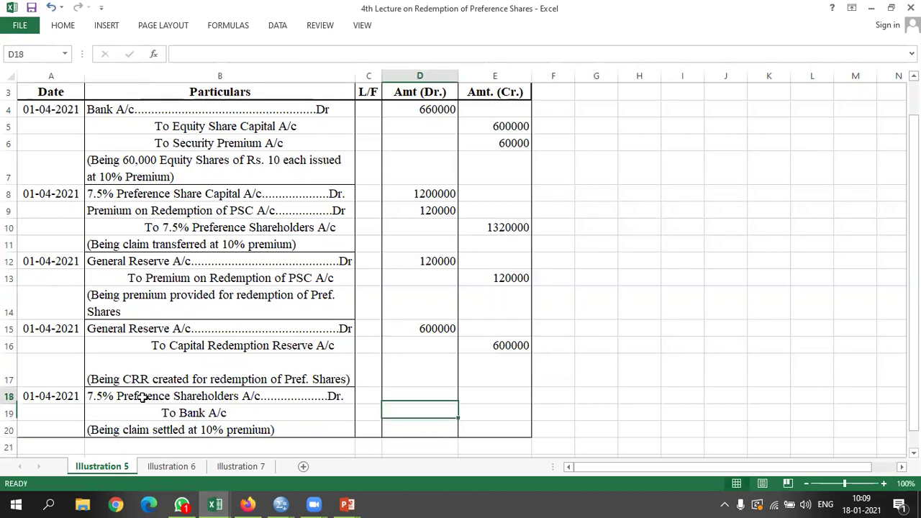
type("1320")
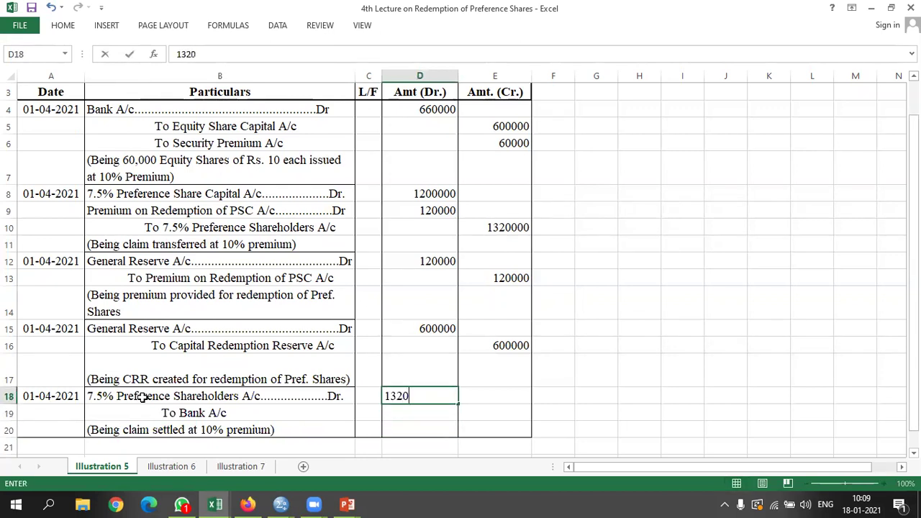
type("000")
key("Right")
key("Down")
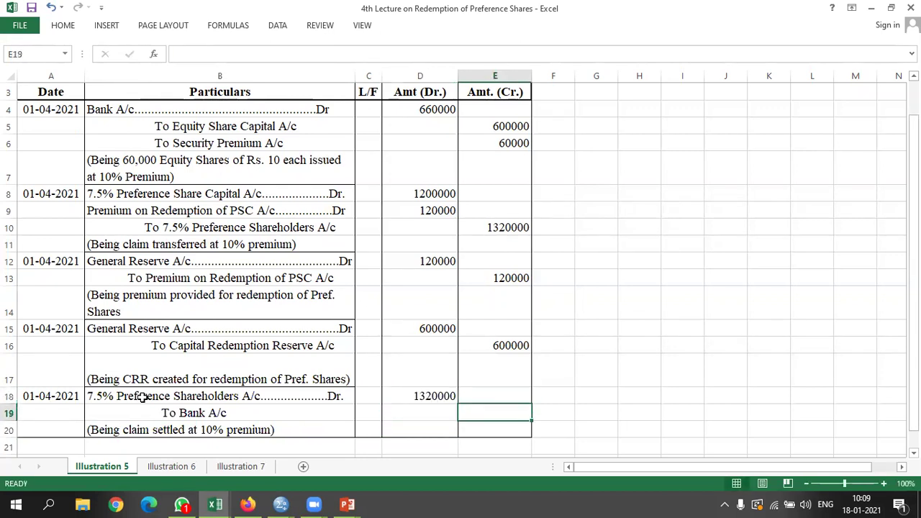
type("=")
key("Up")
key("Left")
key("Return")
Review the completed YK Ltd. journal table from the last entry back up to its title.
key("Down")
key("Up")
key("Up")
key("Up")
key("Up")
key("Up")
key("Up")
key("Up")
key("Up")
key("Up")
key("Up")
key("Up")
key("Up")
key("Up")
key("Up")
key("Up")
key("Up")
key("Up")
key("Up")
key("Up")
key("Up")
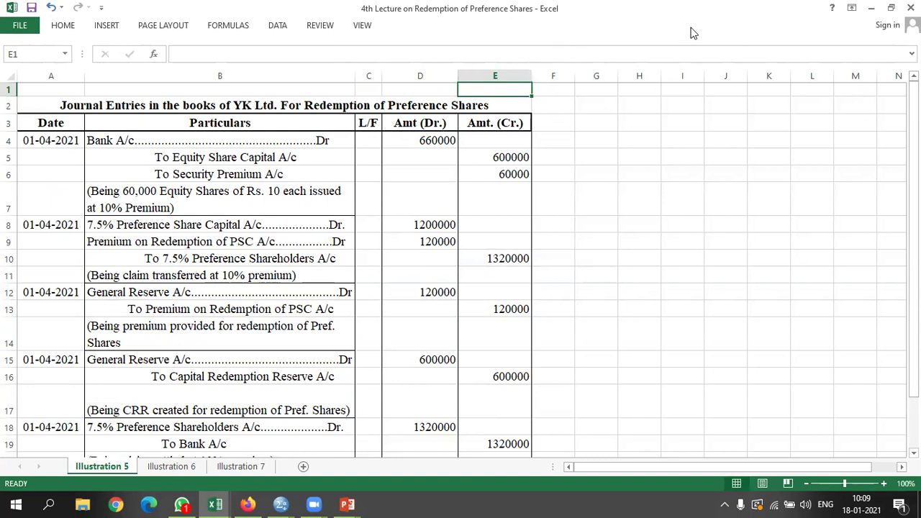
Switch to the PowerPoint slide show and advance to the Illustration 6 problem.
key("alt+Tab")
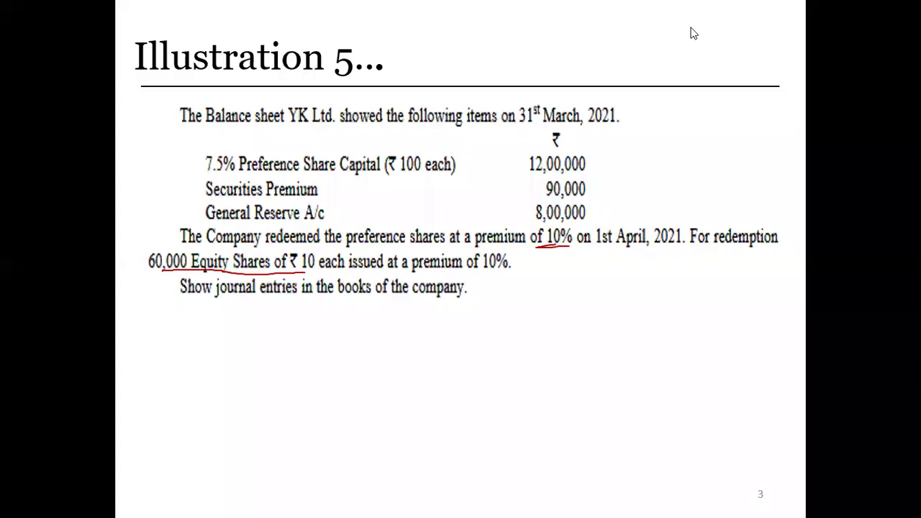
key("Right")
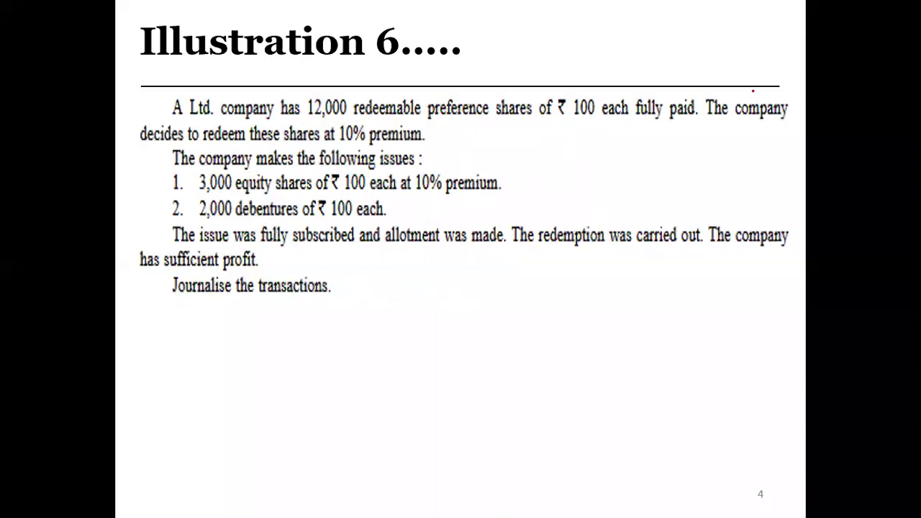
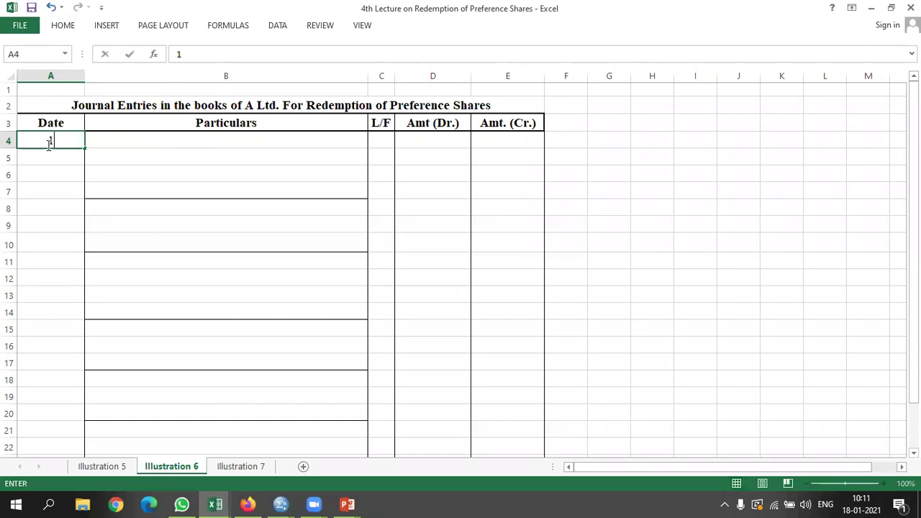
Number the first entry 1 in A4 of the Illustration 6 sheet in Excel and recheck the problem slide.
key("Tab")
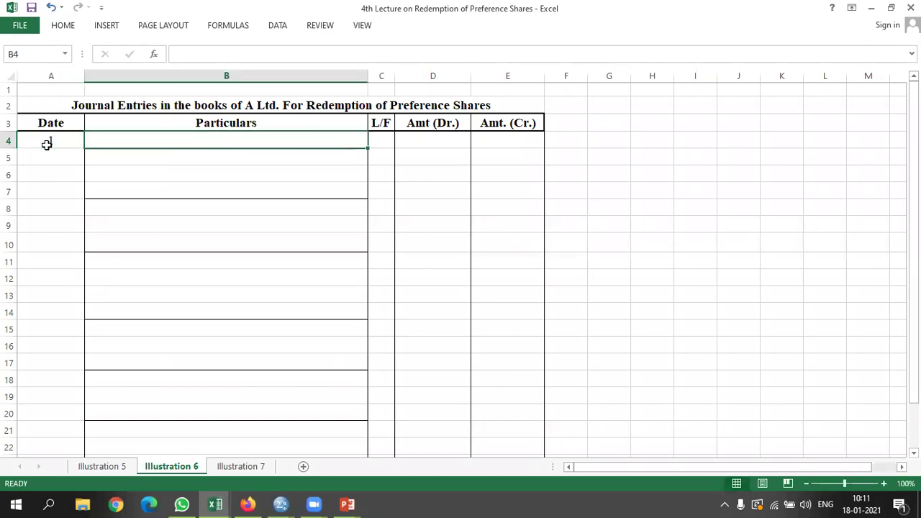
key("alt+Tab")
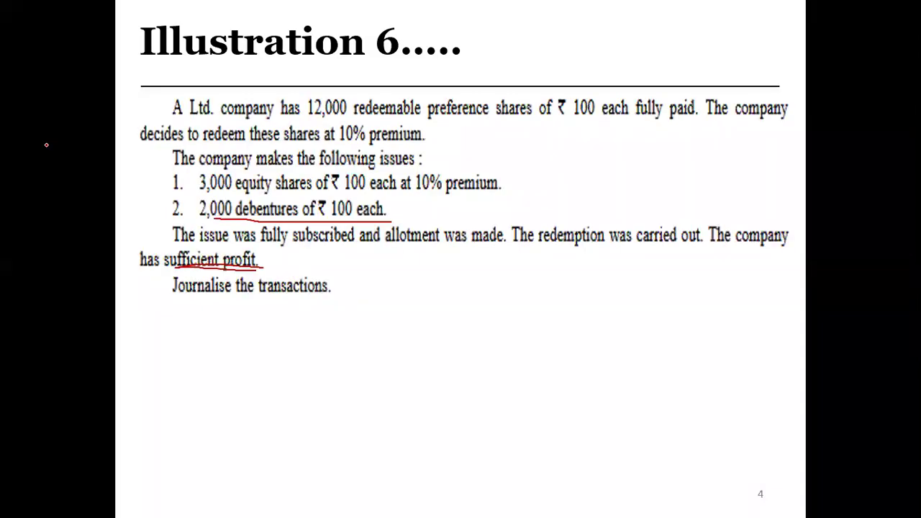
key("alt+Tab")
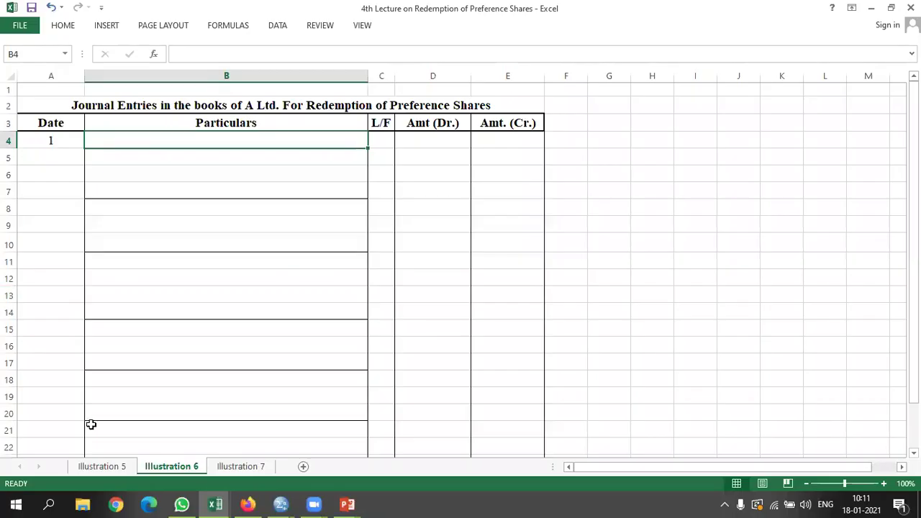
Copy the share issue particulars in B4:B7 of the Illustration 5 sheet into B4 of the Illustration 6 sheet.
left_click(121, 470)
left_click_drag(173, 112, 184, 160)
key("ctrl+c")
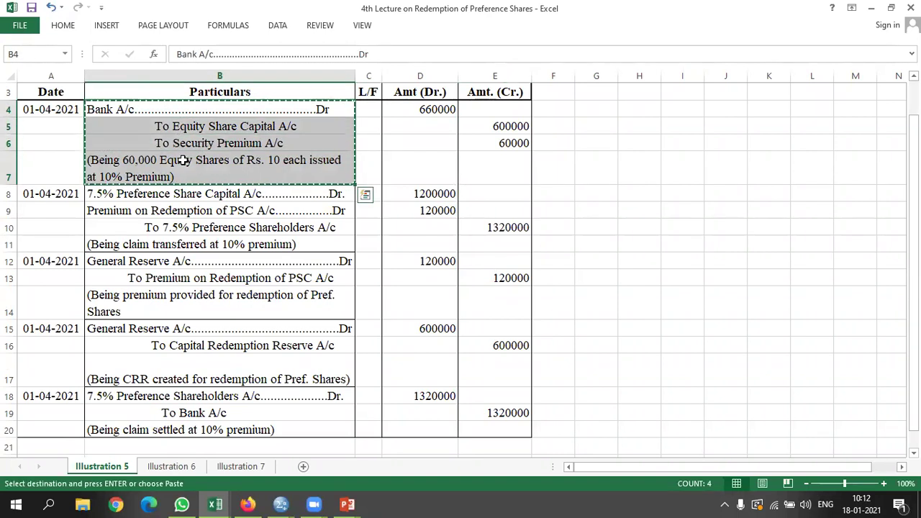
key("alt")
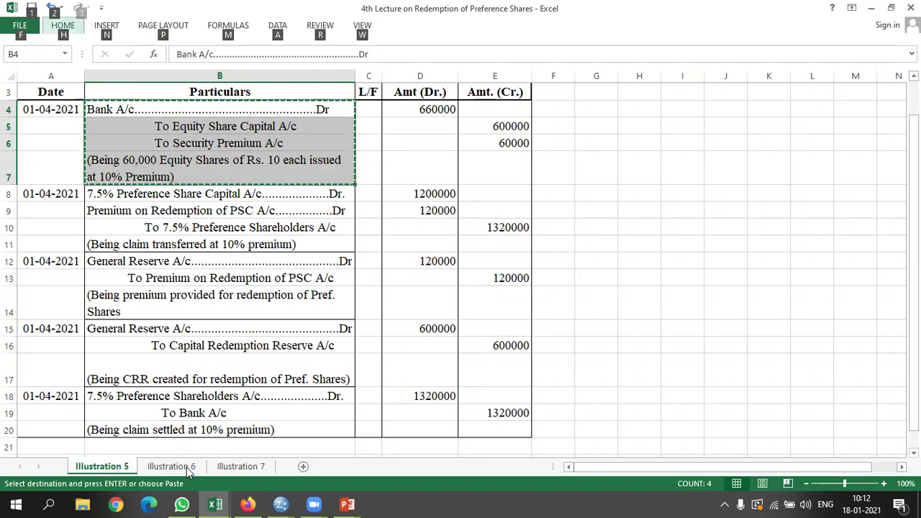
left_click(188, 467)
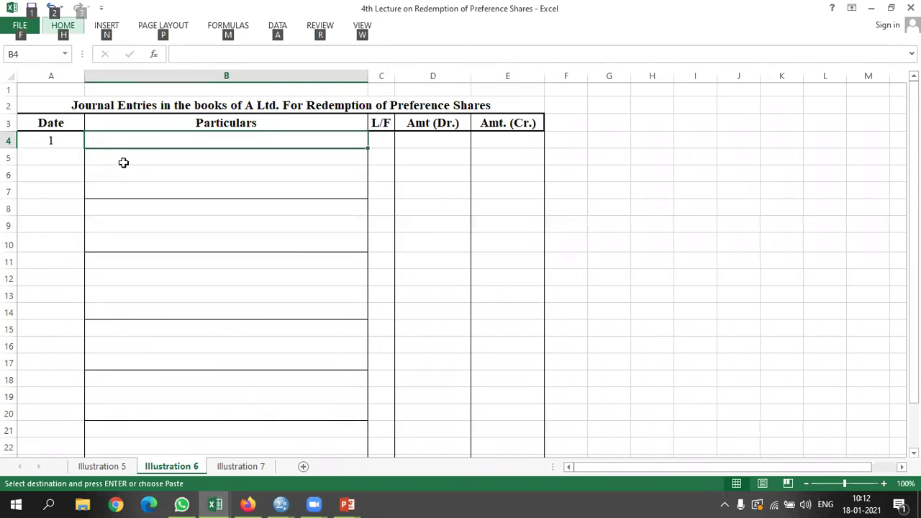
left_click(119, 138)
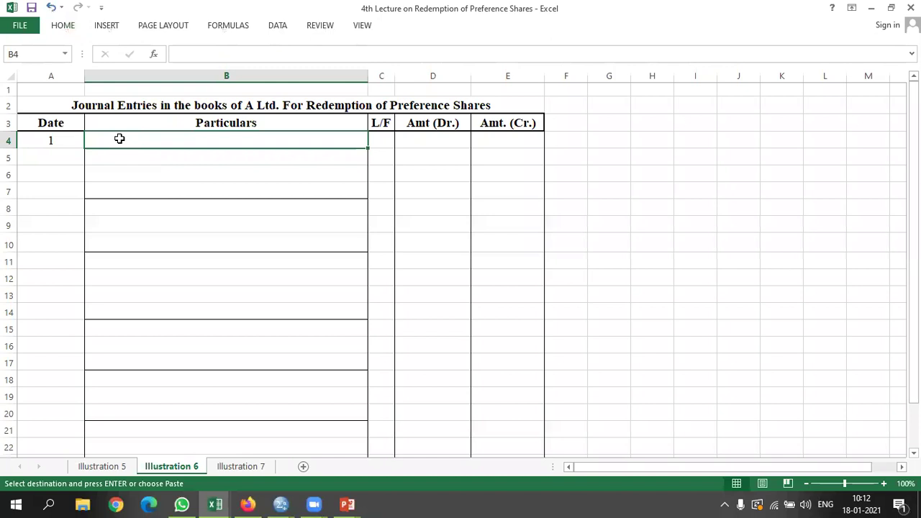
key("ctrl+v")
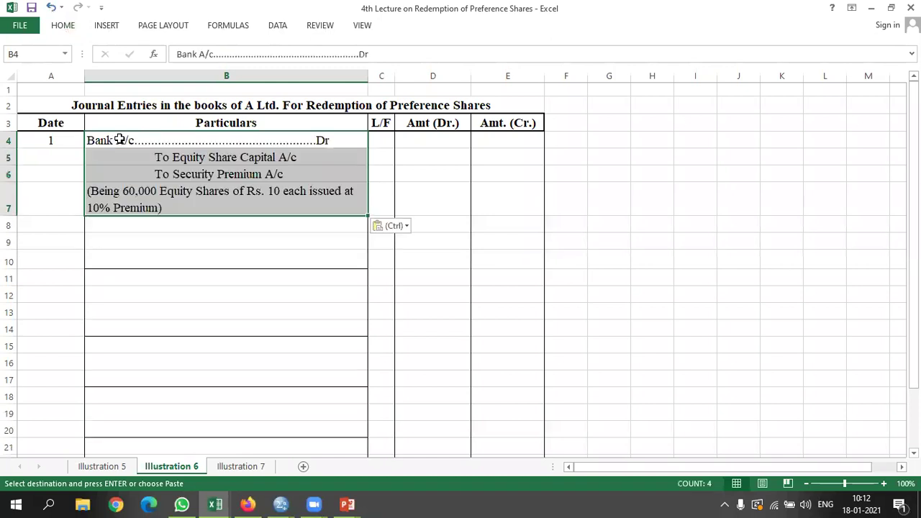
Enter the share issue amounts: Bank debit 330000 in D4, Equity Share Capital credit 300000 in E5, Security Premium credit 30000 in E6.
left_click(417, 140)
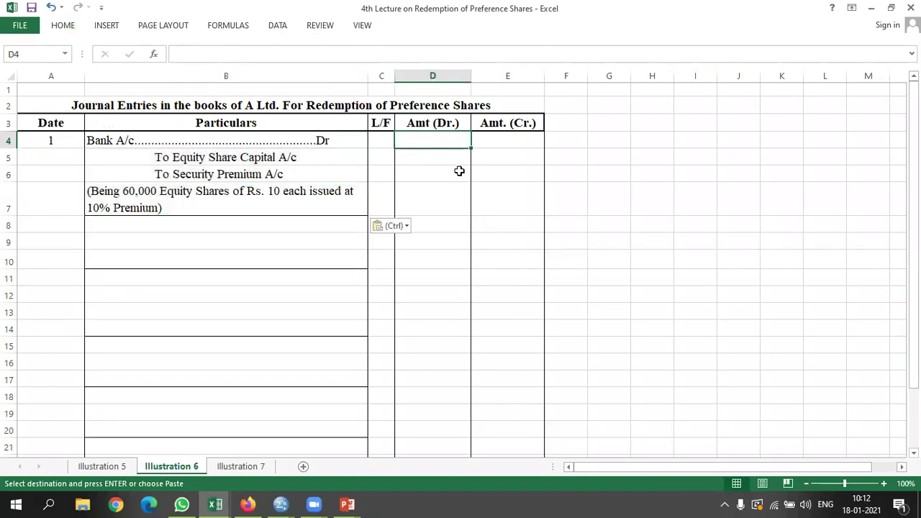
type("3")
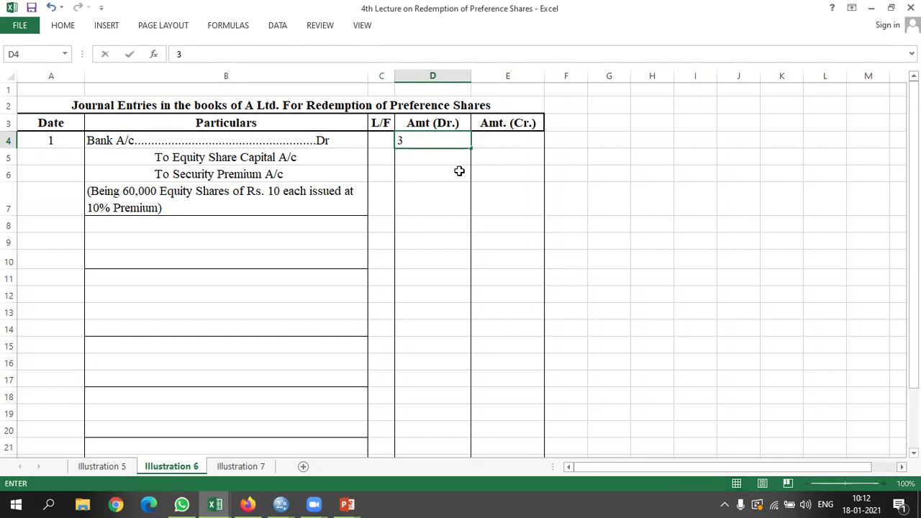
type("30000")
key("Tab")
key("Down")
type("30000")
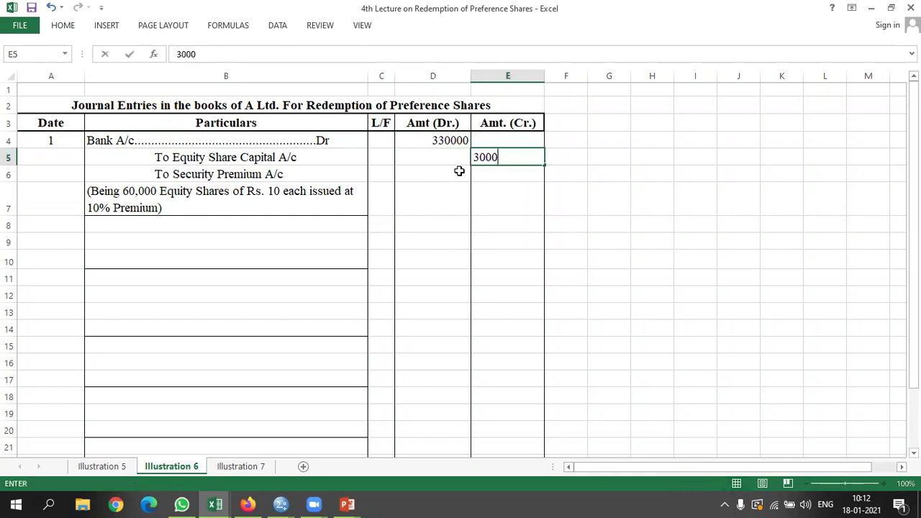
type("0")
key("Return")
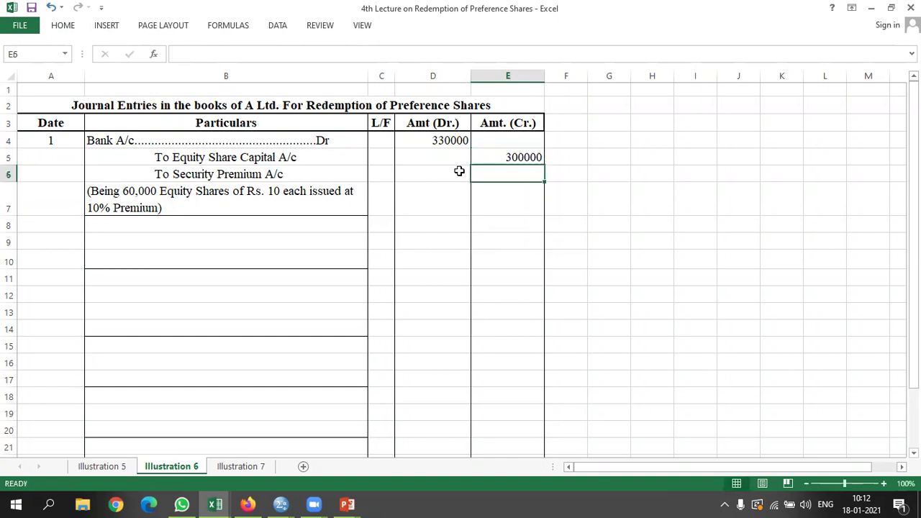
type("30000")
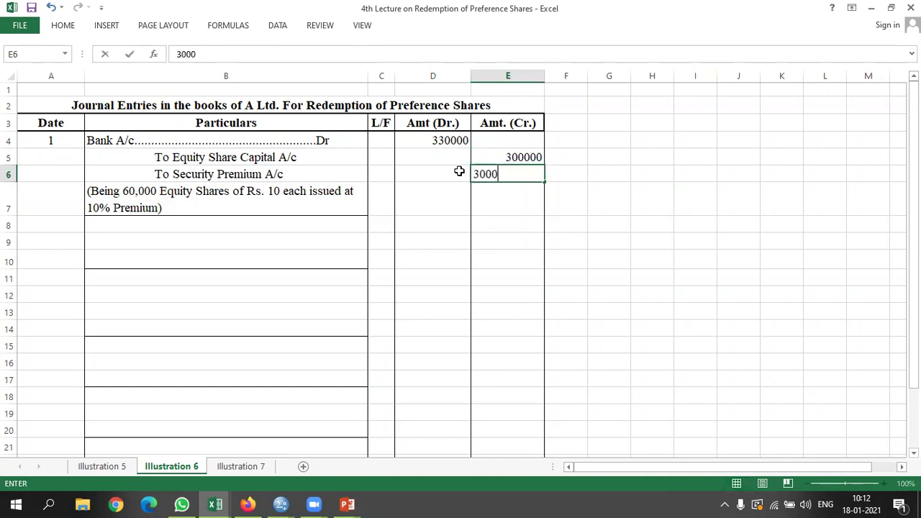
key("Return")
Change the number of equity shares in the B7 narration to 30,000.
key("Left")
key("Left")
key("Left")
key("Left")
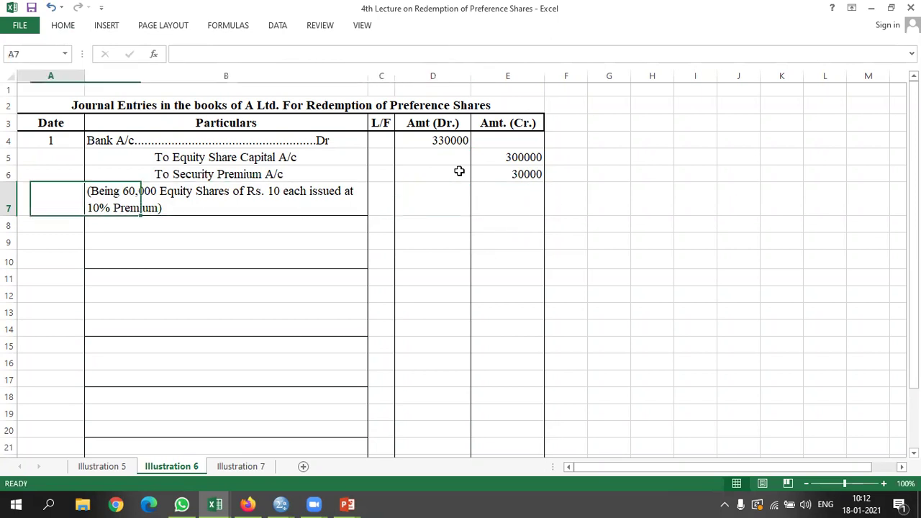
double_click(149, 191)
left_click_drag(130, 191, 122, 190)
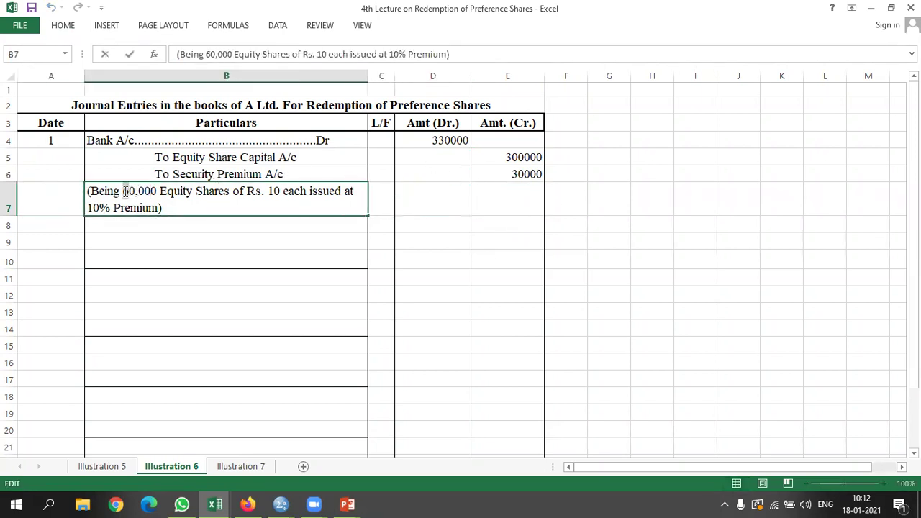
type("3")
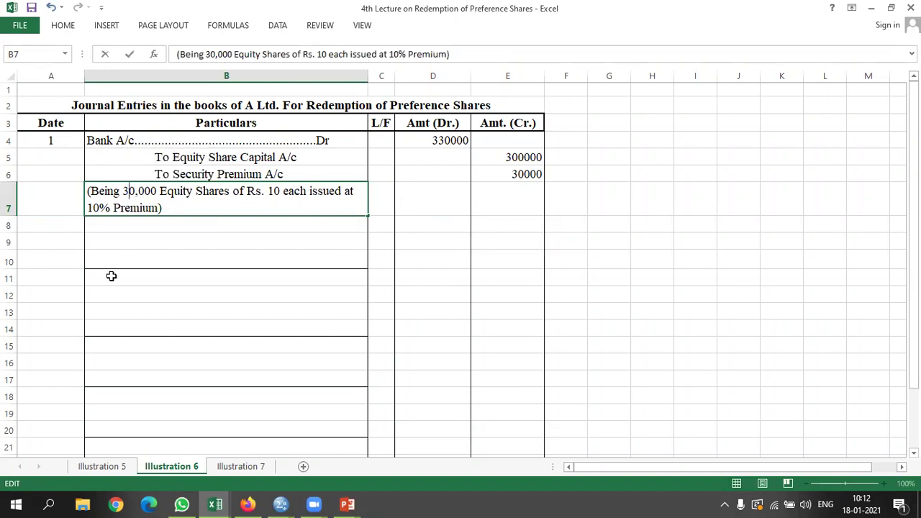
left_click(174, 226)
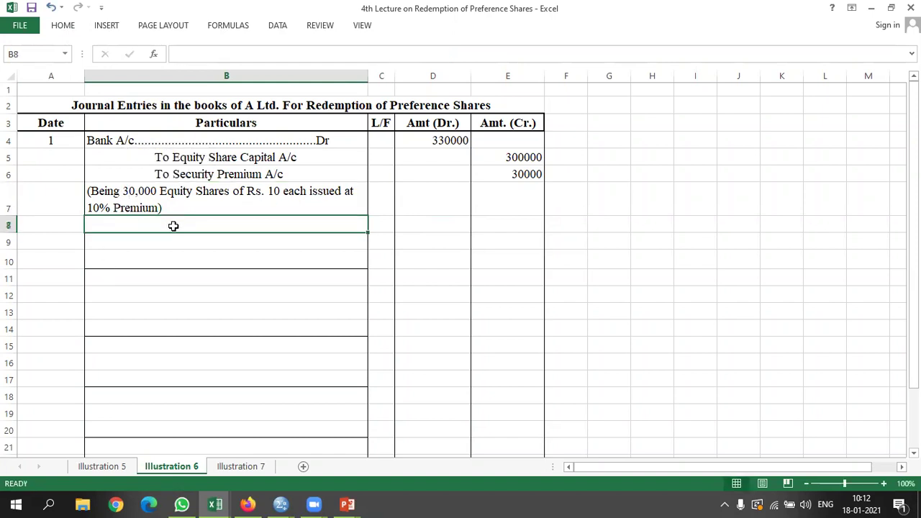
Number the second journal entry 2 in A8.
left_click(68, 229)
type("2")
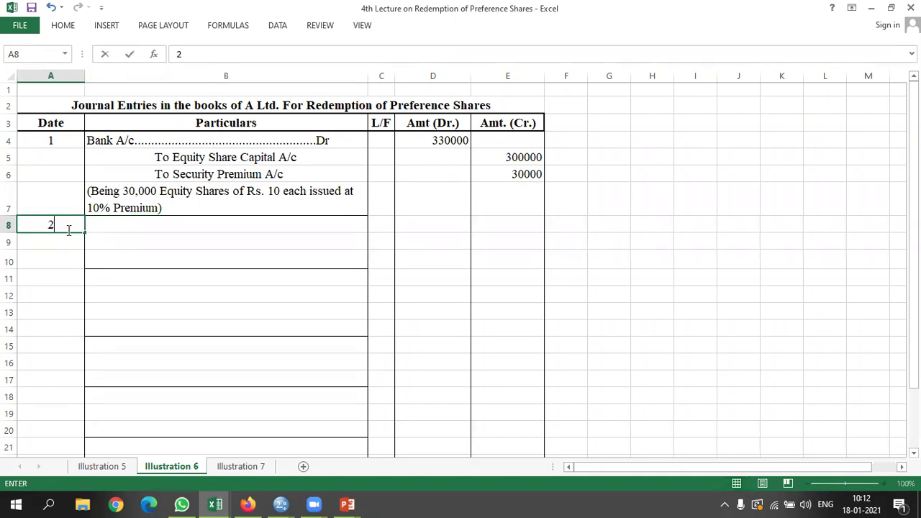
key("Tab")
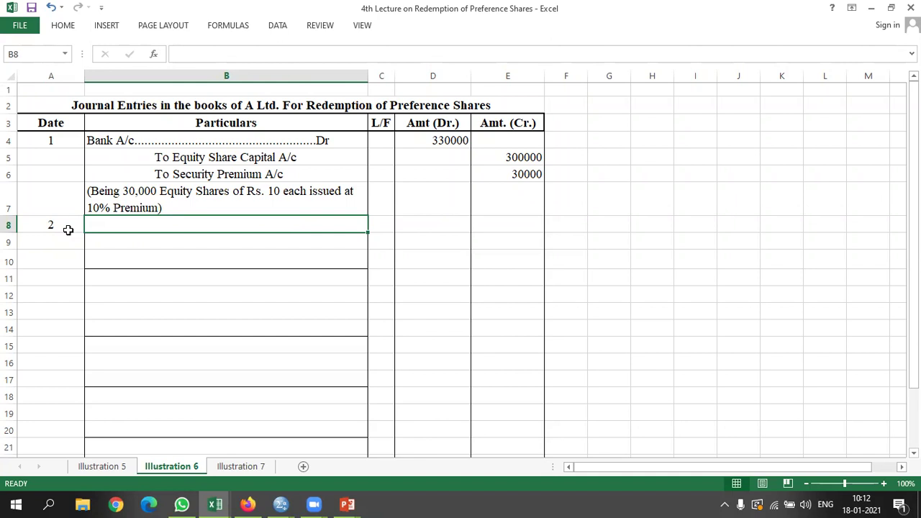
Check the share issue details on the problem slide and correct the B7 narration to 3,000 Equity Shares of Rs. 100 each.
key("alt+Tab")
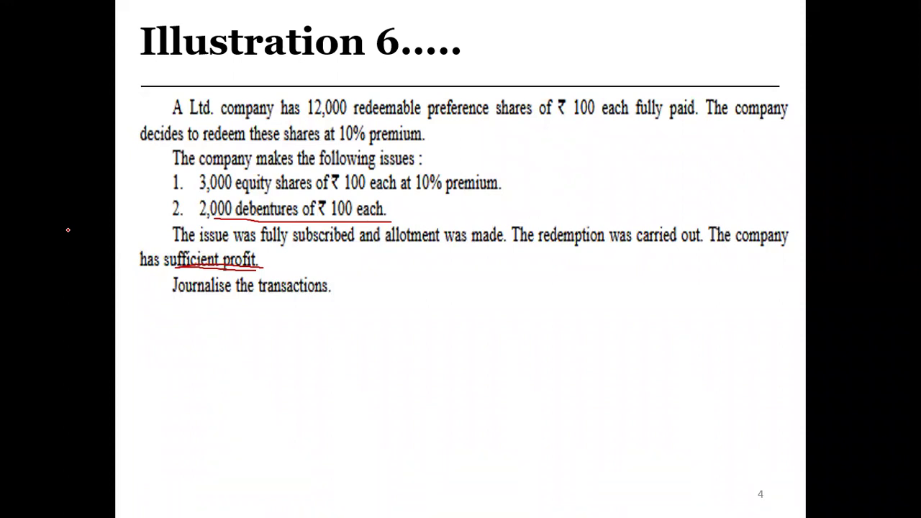
key("alt+Tab")
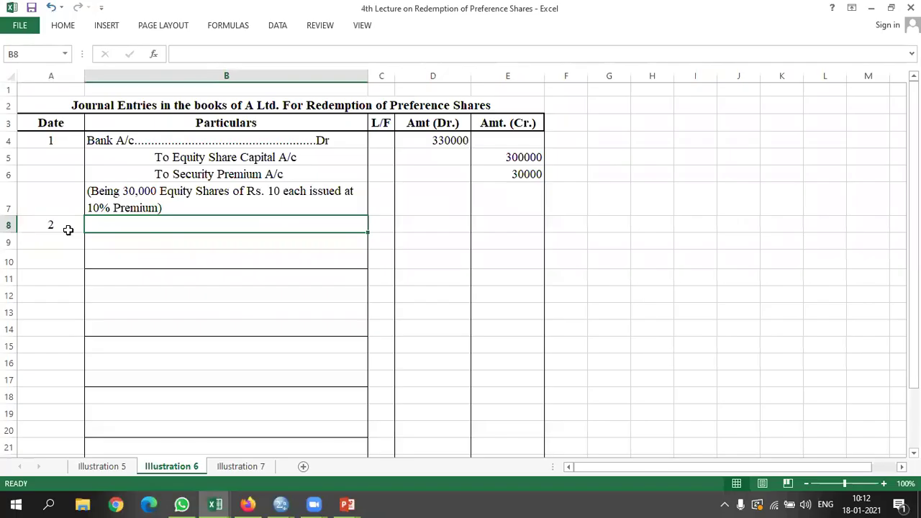
double_click(134, 190)
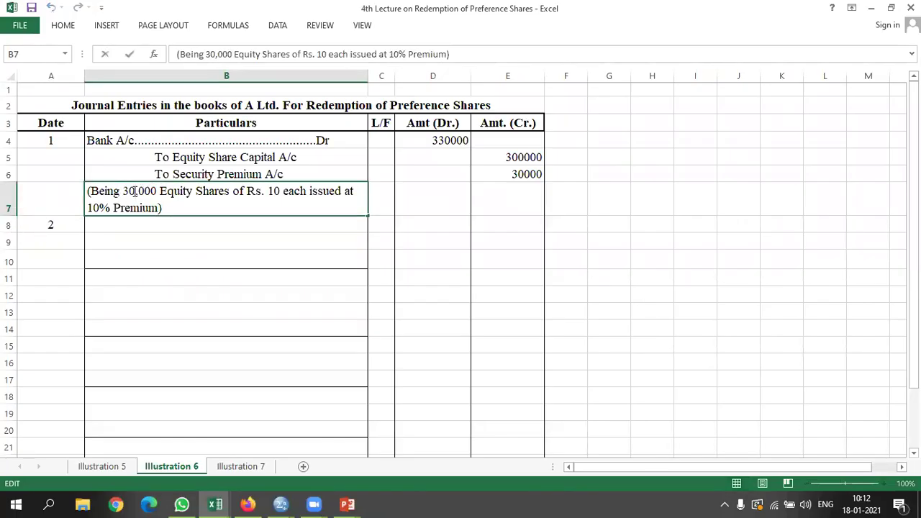
key("BackSpace")
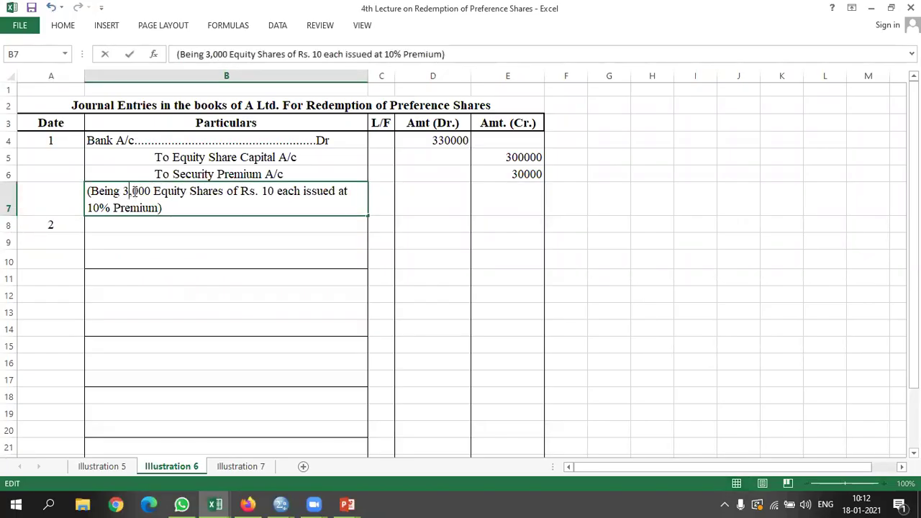
left_click(273, 193)
type("0")
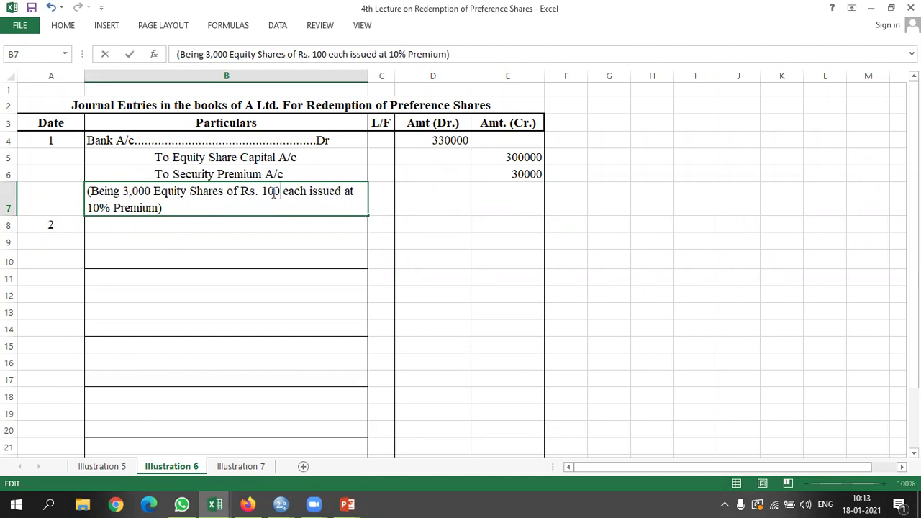
Check the debenture issue details on the Illustration 6 problem slide and return to the journal.
left_click(386, 253)
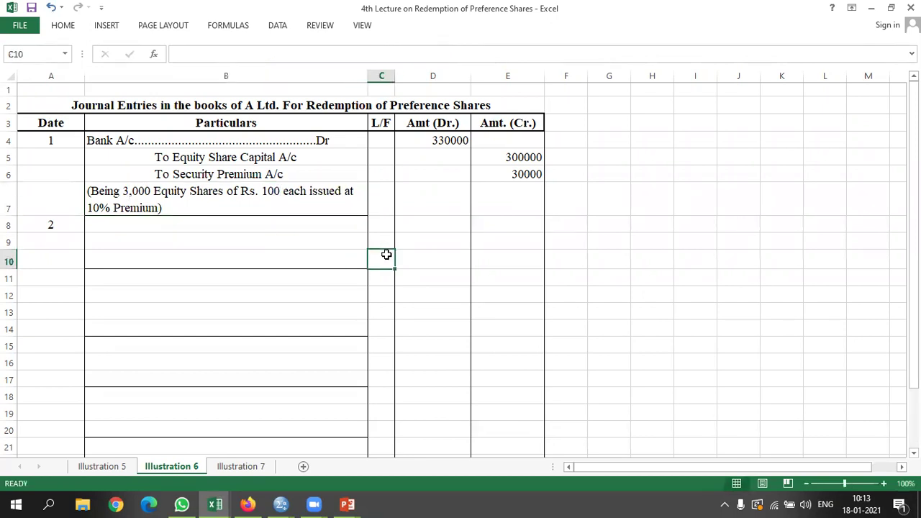
left_click(119, 237)
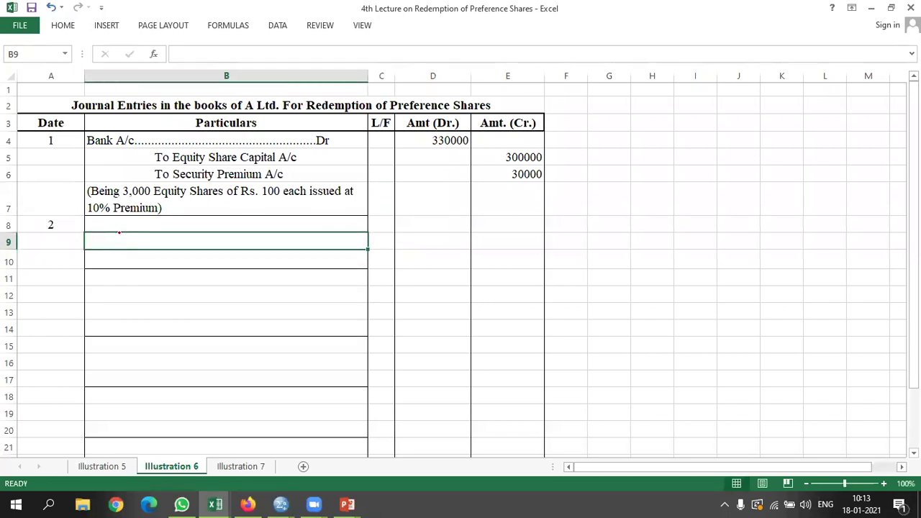
key("alt+Tab")
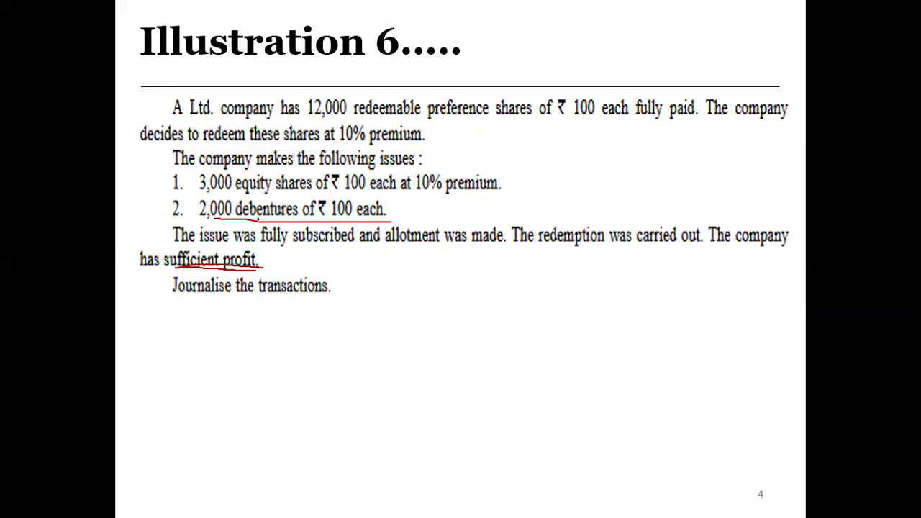
key("alt+Tab")
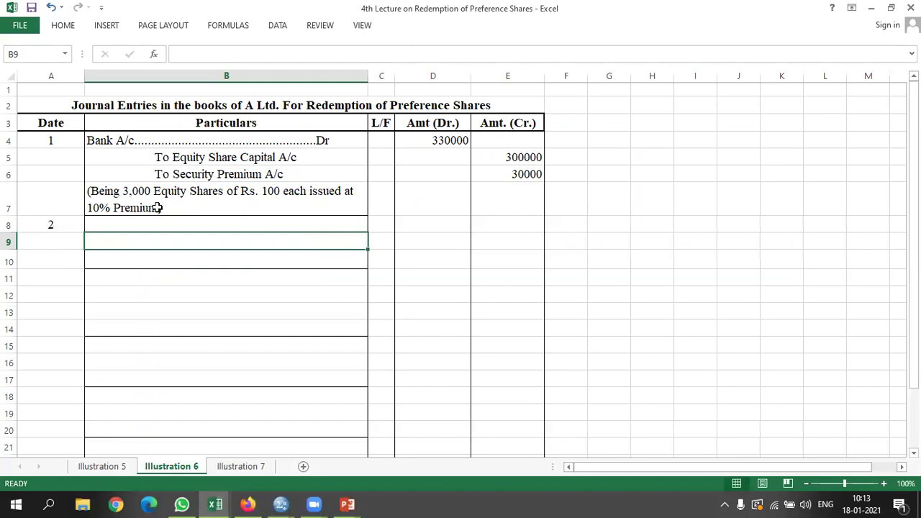
left_click_drag(147, 138, 147, 155)
key("ctrl+c")
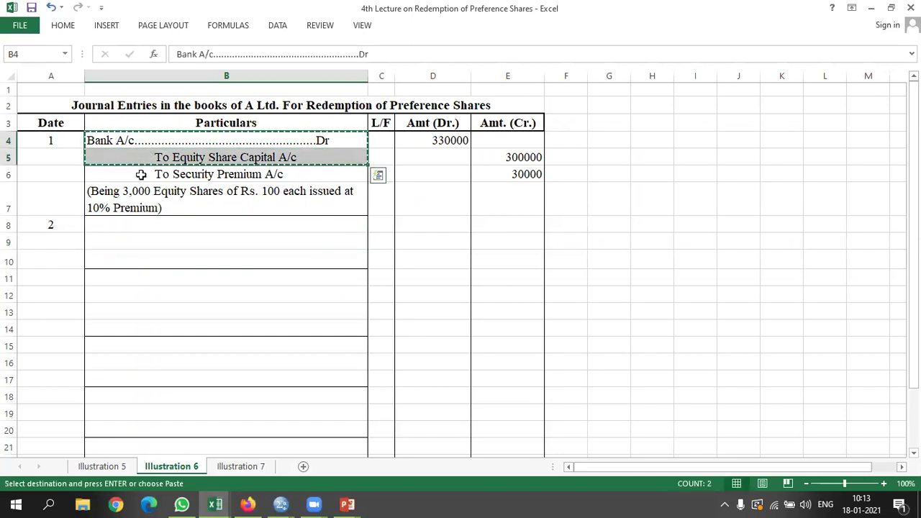
left_click(113, 226)
key("Escape")
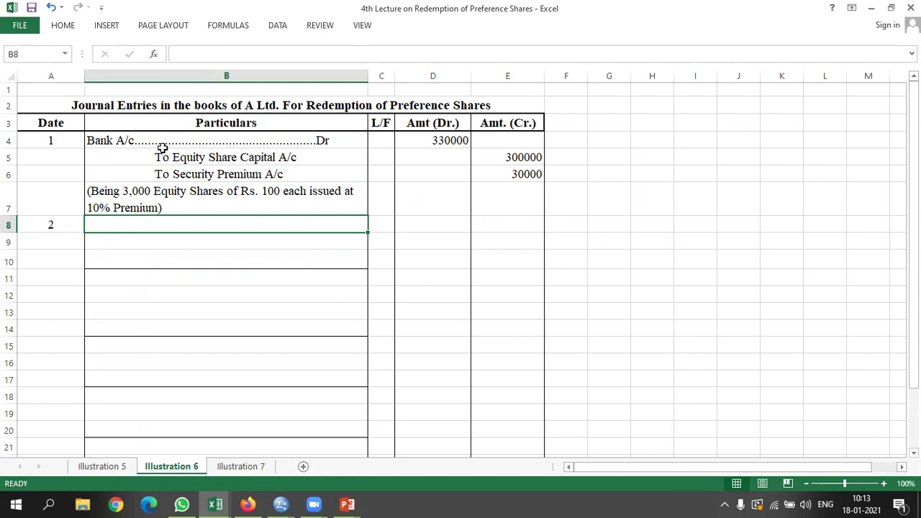
Enter the Bank A/c debit line in B8 for the second entry and remove its bold formatting.
type("Ba")
key("BackSpace")
type("n")
key("BackSpace")
type("n")
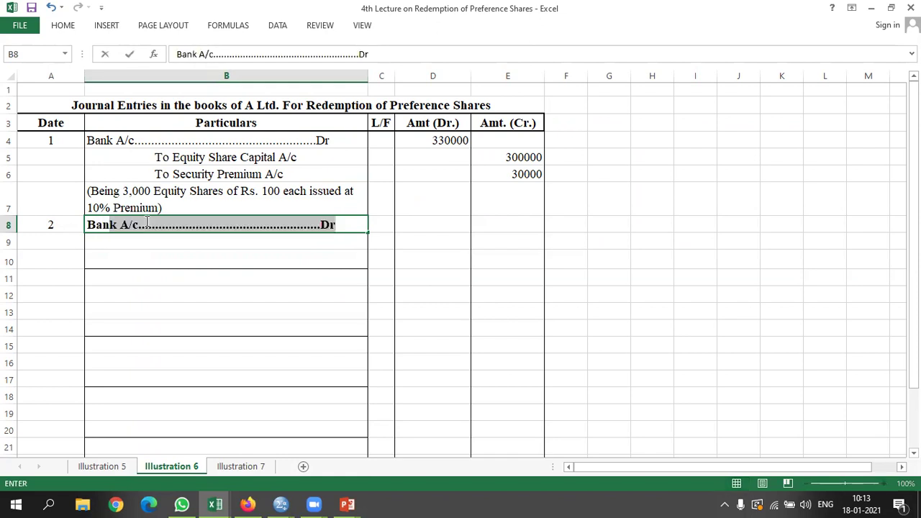
key("Return")
left_click(146, 222)
key("ctrl+b")
Enter the indented credit line To Debentures A/c in B9.
key("Down")
type("T")
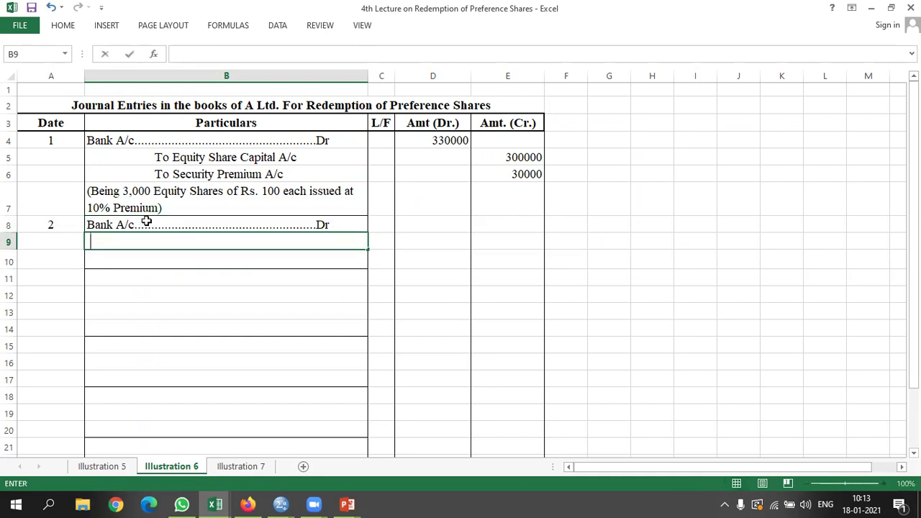
type("o Debe")
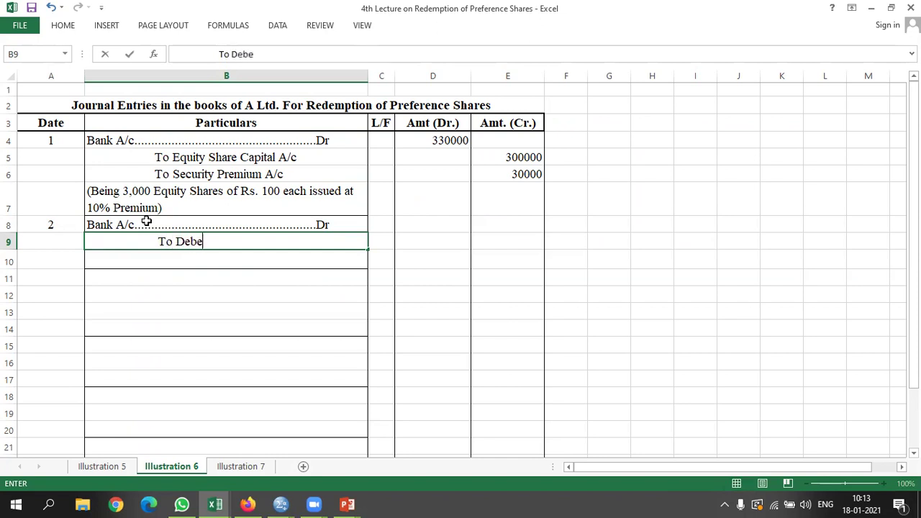
type("ntures")
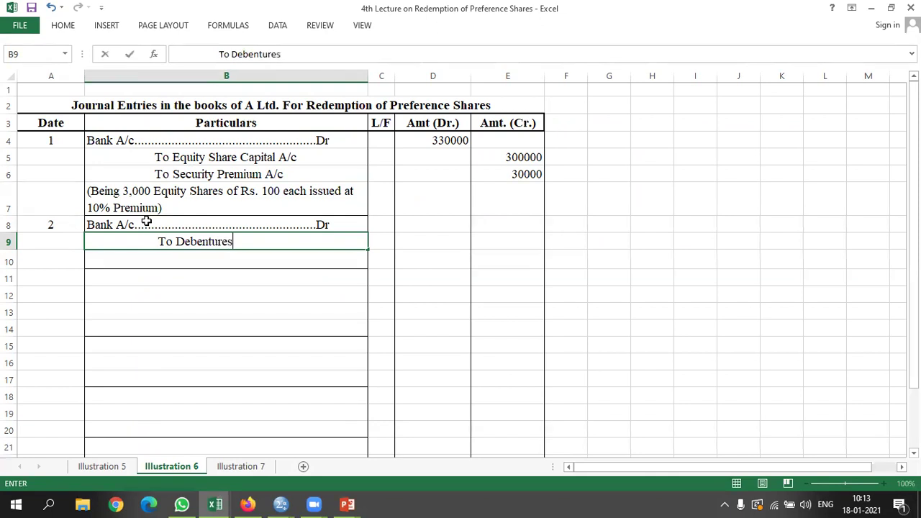
type(" A/c")
Enter the debenture issue amounts: Bank debit 200000 in D8 and Debentures credit 200000 in E9.
key("Right")
key("Right")
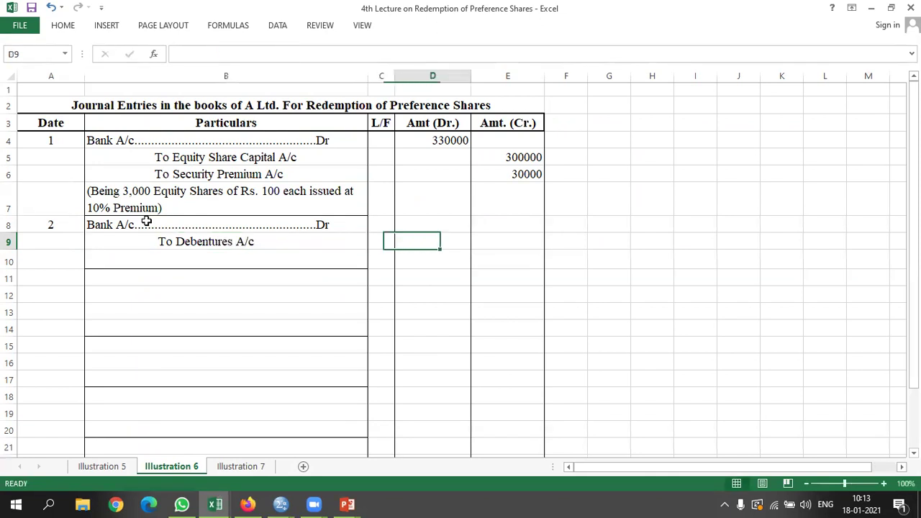
key("Up")
type("200000")
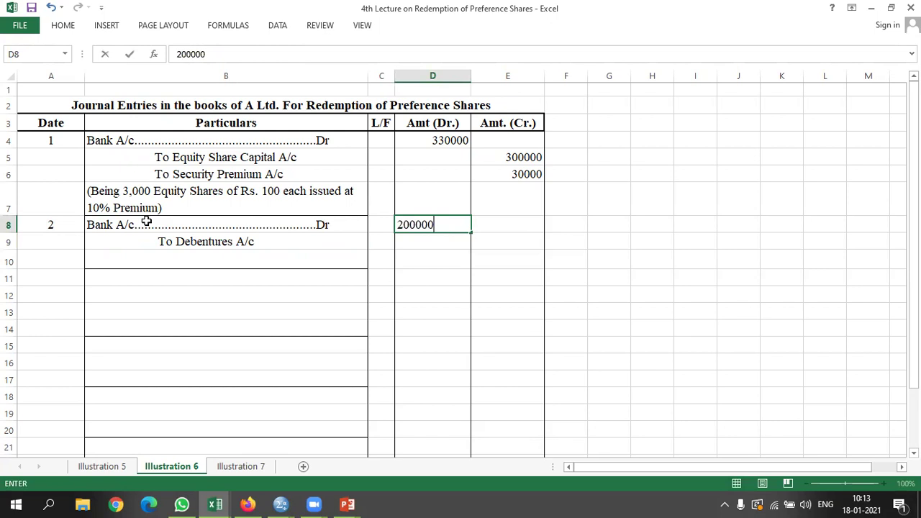
key("Right")
key("Down")
type("20000")
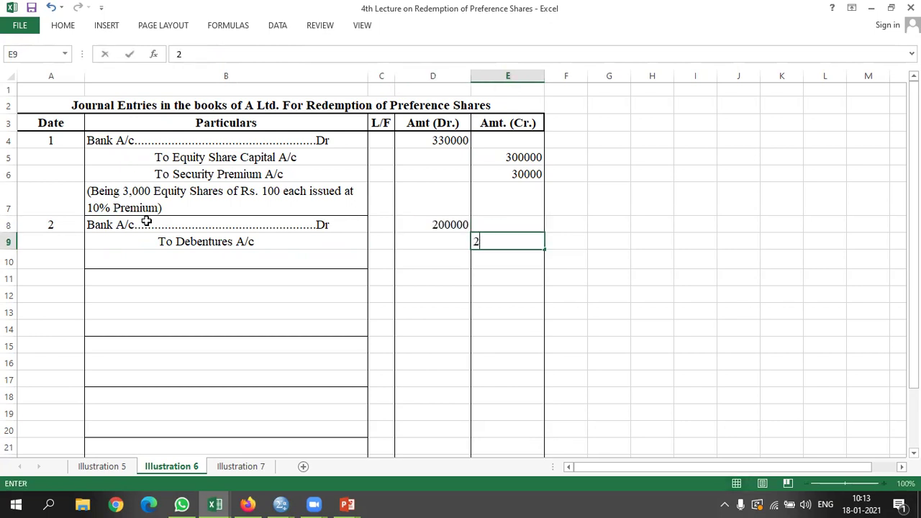
type("0")
key("Return")
Write the narration (Being 2,000 debentures of Rs. 100 each issued at par) in B10.
key("Left")
key("Left")
key("Left")
type("(Being 2,0")
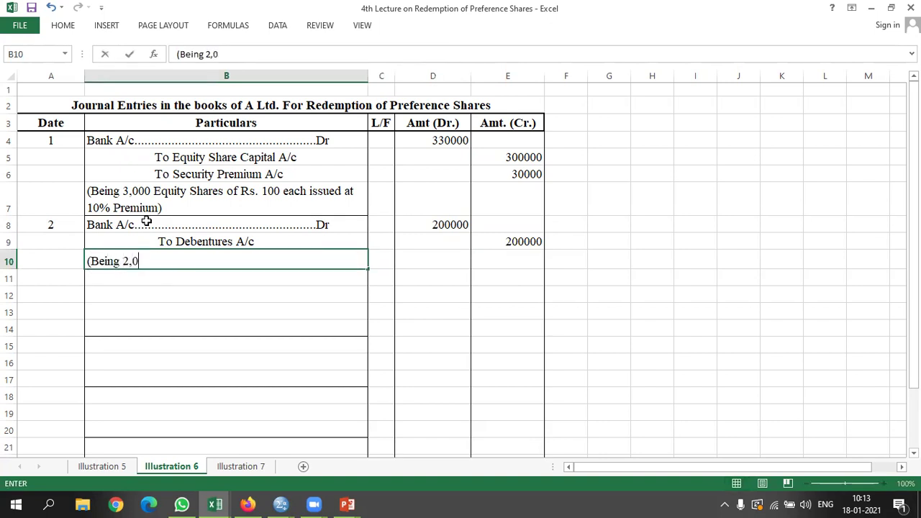
type("00 debet")
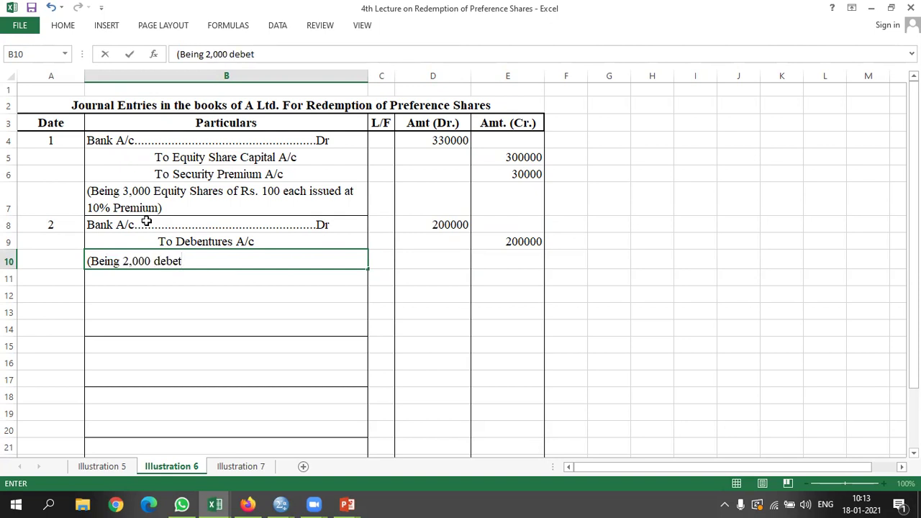
key("BackSpace")
type("ntures of Rs.")
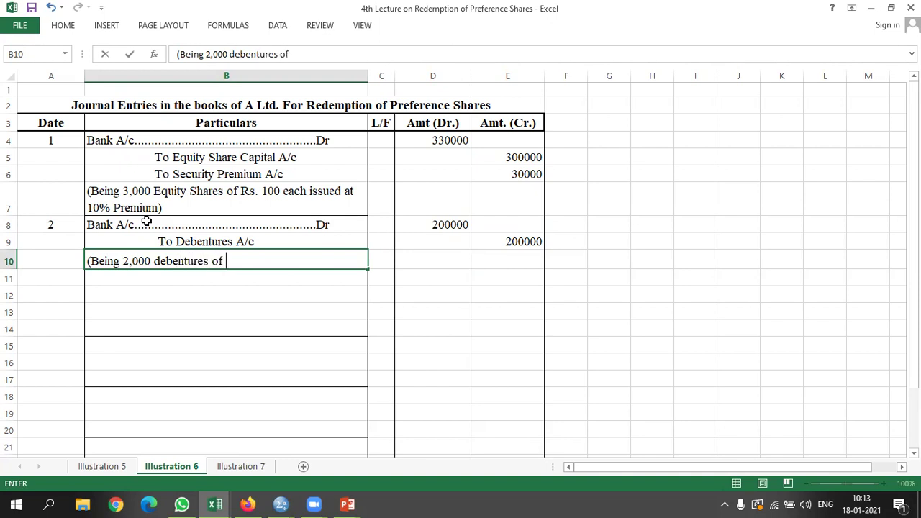
type(" 100 ea")
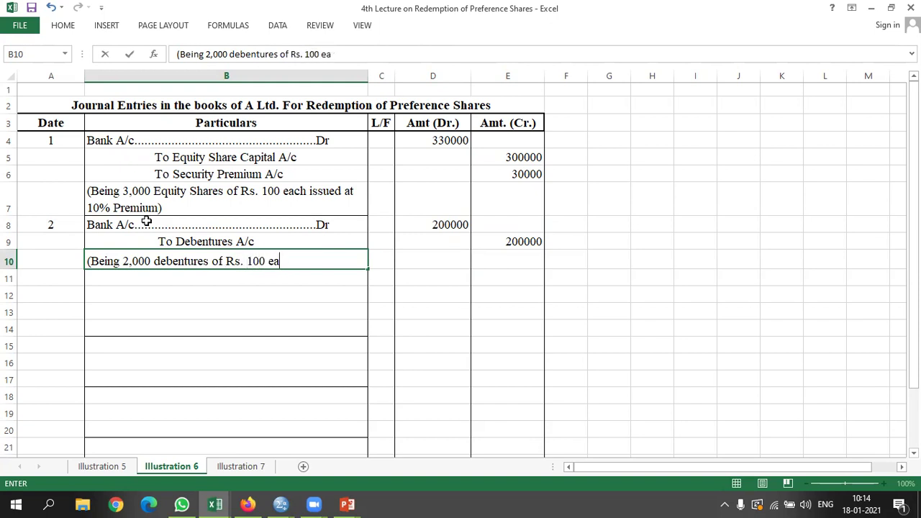
type("ch issued at par)")
key("Return")
Number the third journal entry 3 in A11.
key("Down")
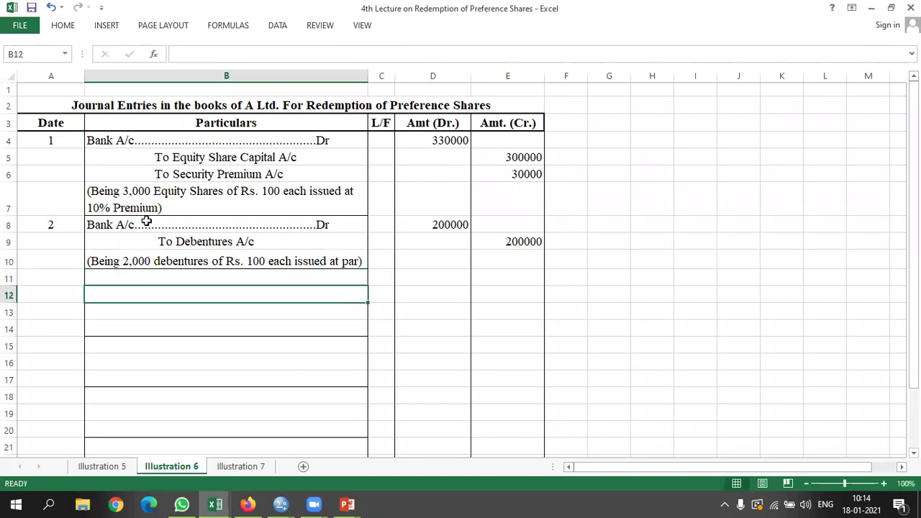
key("Left")
key("Up")
type("3")
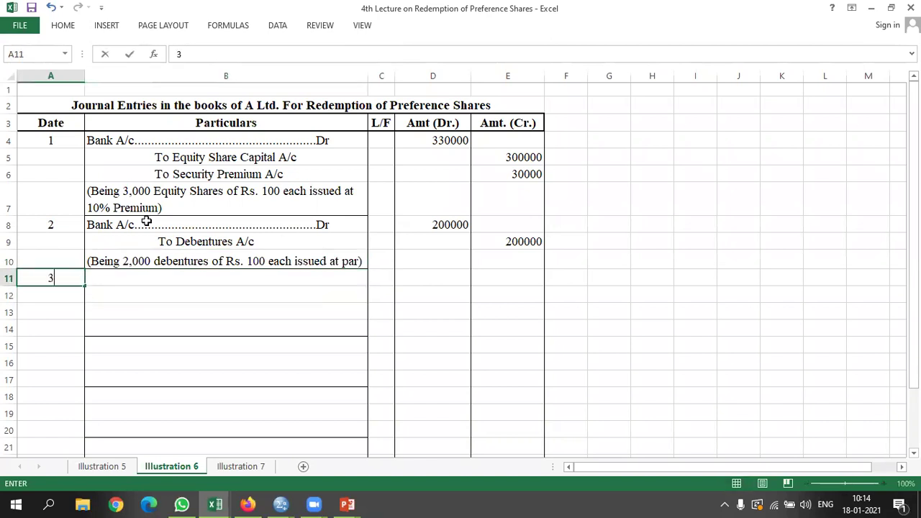
key("Tab")
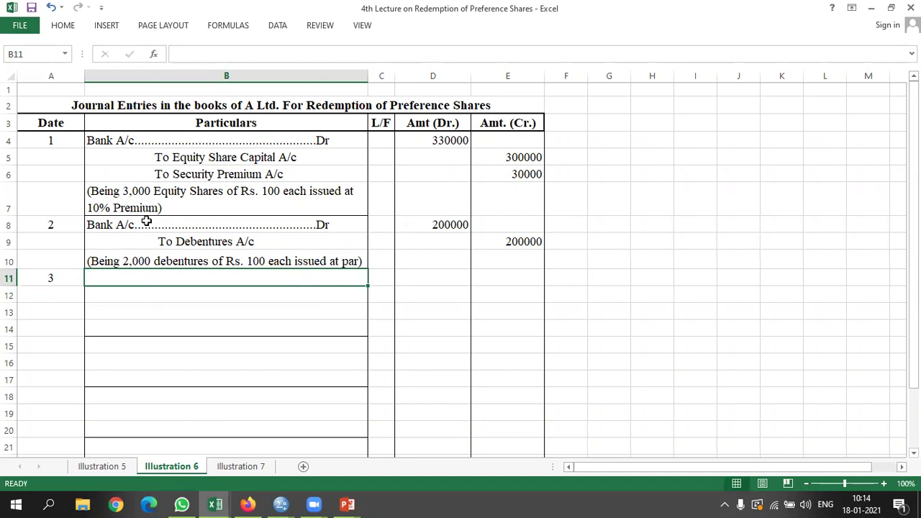
Copy the preference share claim transfer particulars (B8:B11) from the Illustration 5 sheet to B11 on the Illustration 6 sheet, checking the redemption terms on the problem slide.
left_click(114, 469)
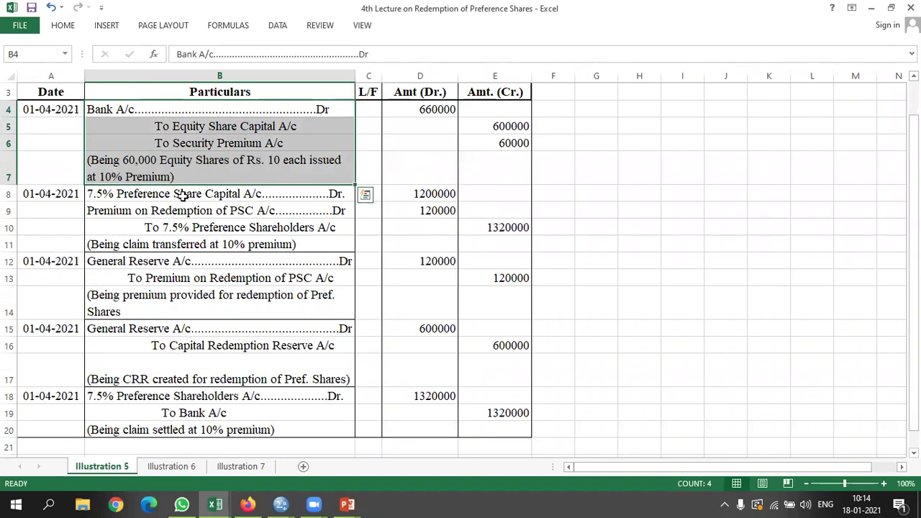
left_click_drag(183, 196, 193, 244)
key("ctrl+c")
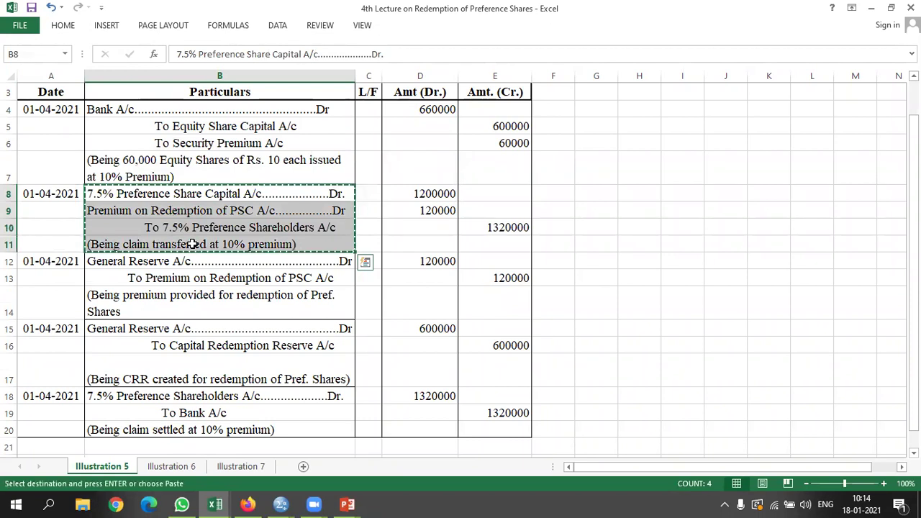
left_click(193, 467)
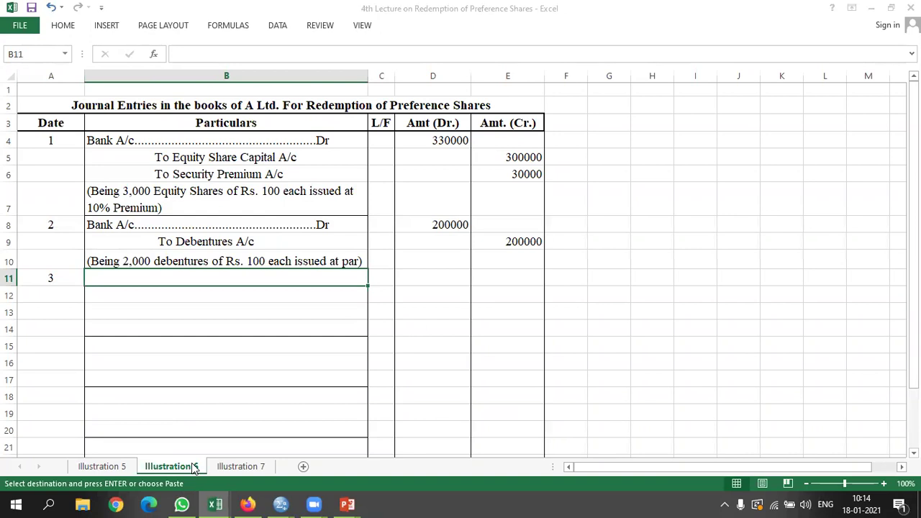
key("alt+Tab")
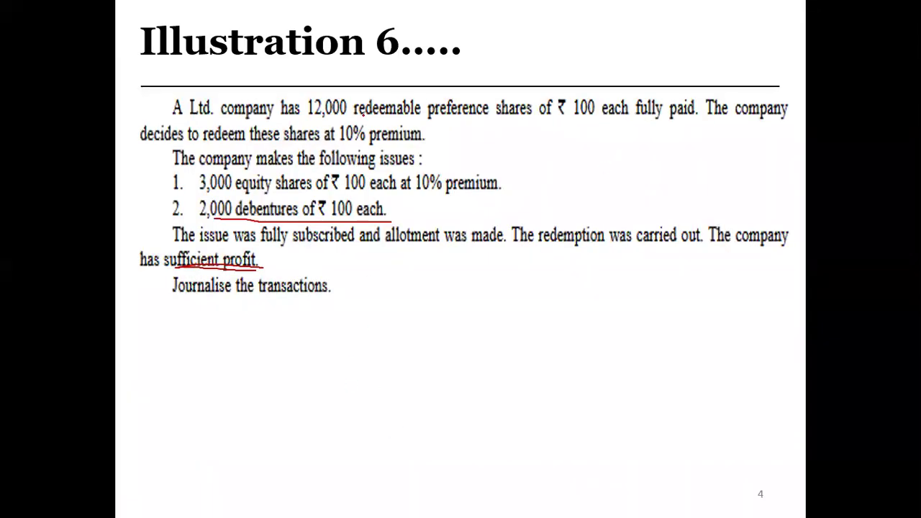
left_click_drag(351, 142, 391, 141)
key("alt+Tab")
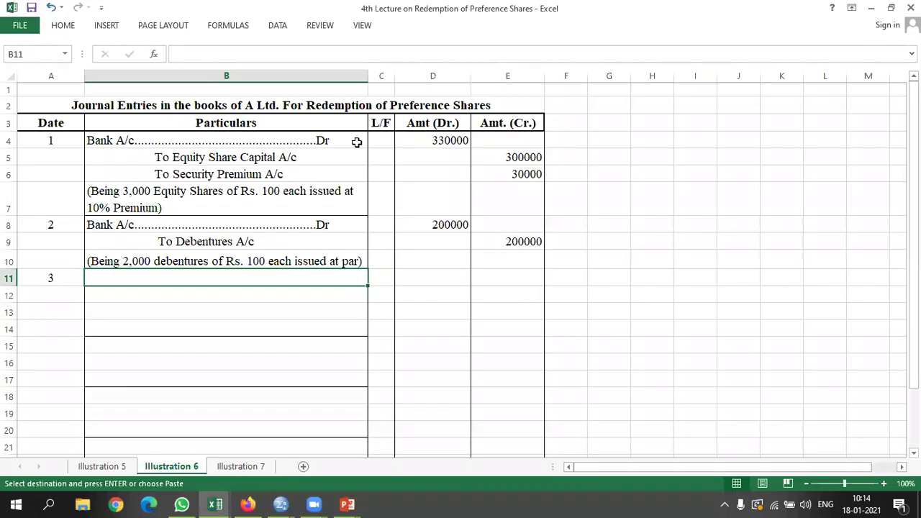
key("ctrl+v")
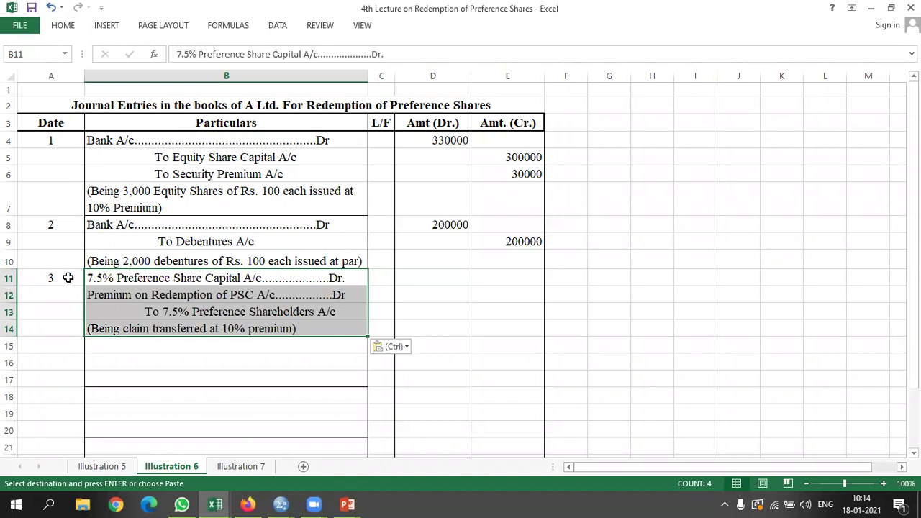
Replace 7.5% with Red. in the Preference Share Capital A/c line in B11.
left_click(104, 277)
double_click(104, 276)
left_click_drag(87, 278, 114, 279)
type("Red")
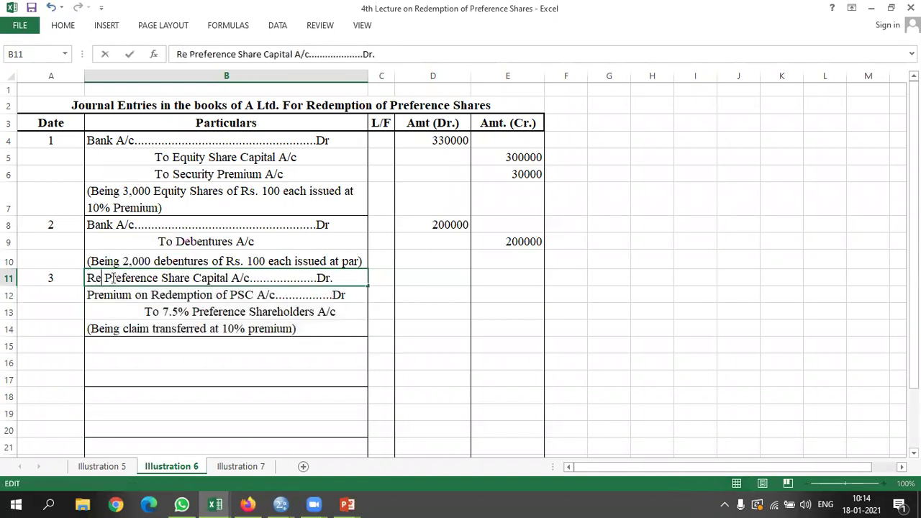
type(".")
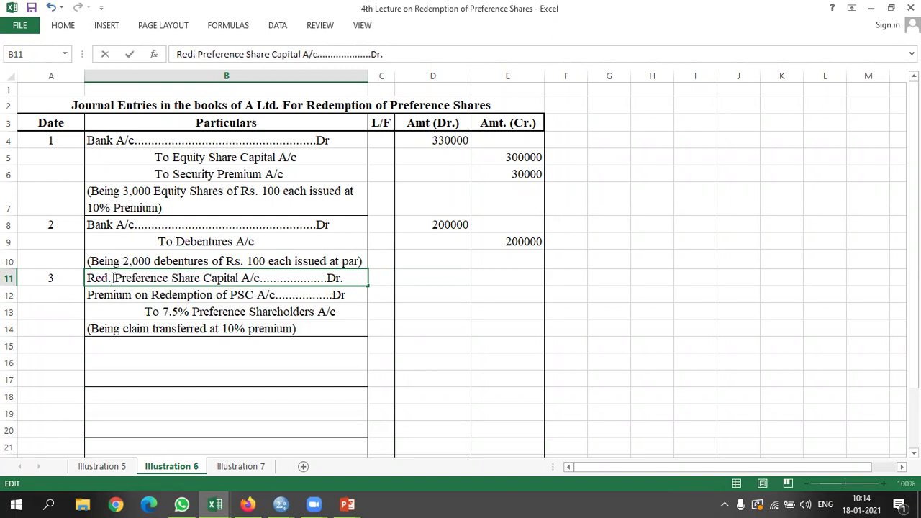
Replace 7.5% with Red. in the Preference Shareholders A/c credit line in B13.
double_click(167, 311)
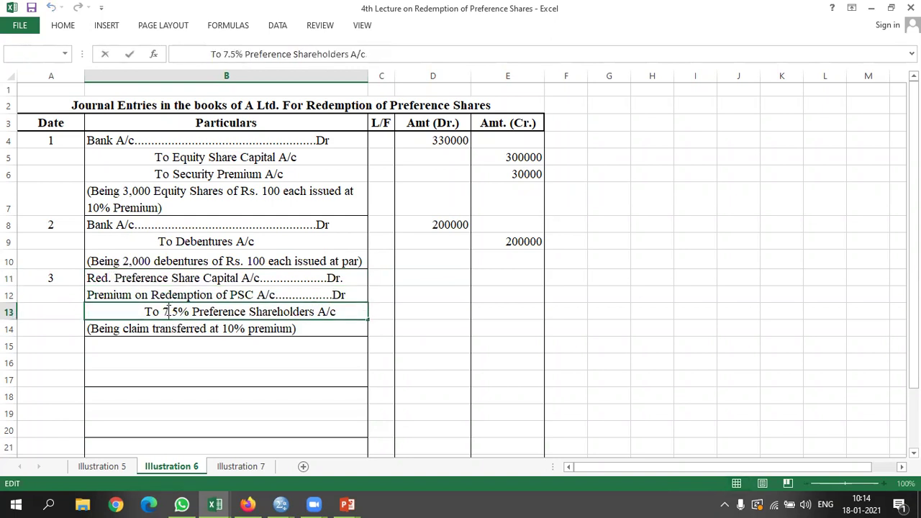
left_click_drag(167, 311, 190, 310)
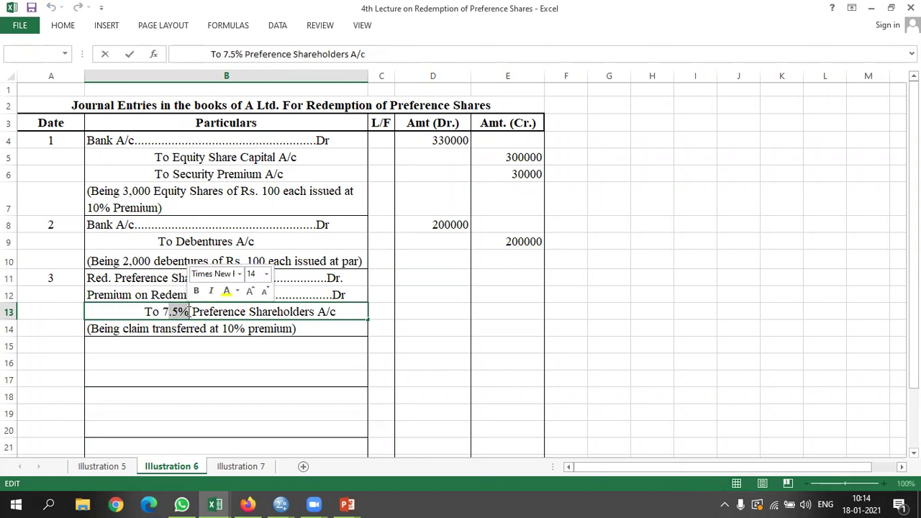
type("Red")
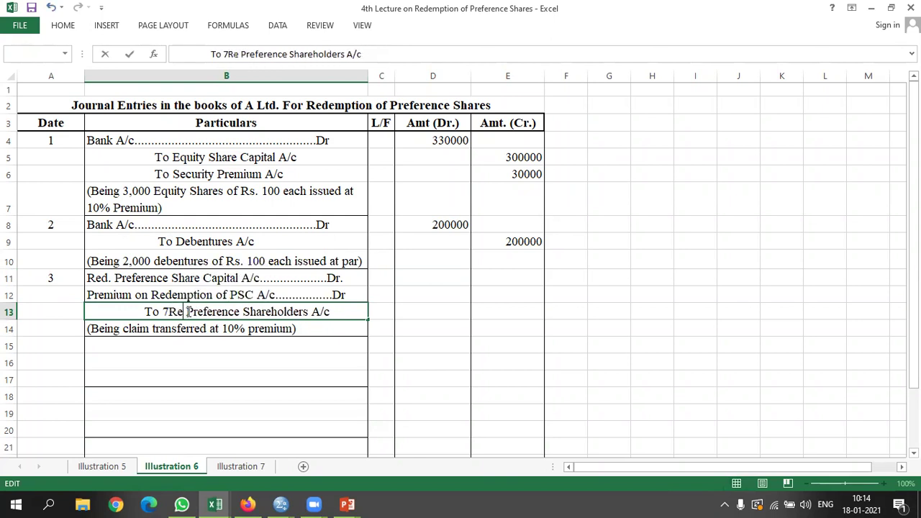
key("Left")
key("Left")
key("Left")
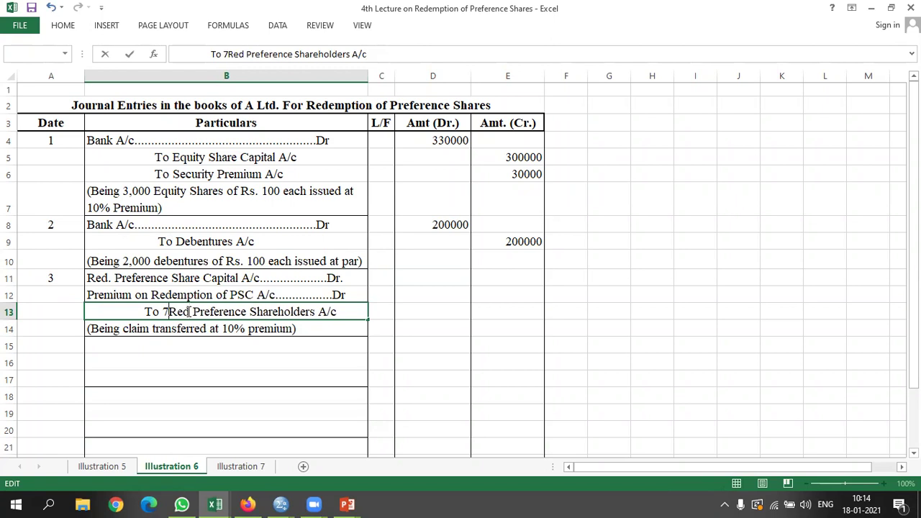
key("BackSpace")
key("Right")
key("Right")
key("Right")
type(",")
key("BackSpace")
type(".")
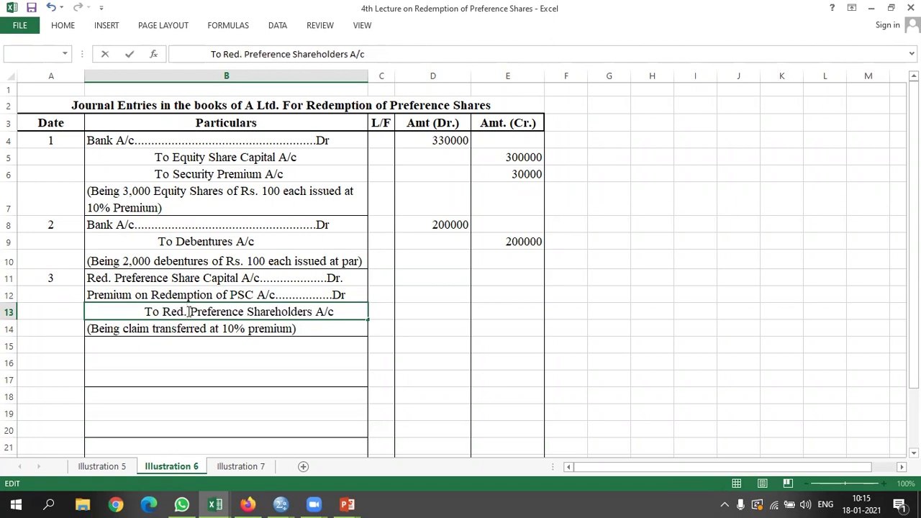
key("Return")
Enter the third entry's debit amounts: 1200000 in D11 for preference share capital and 120000 in D12 for the redemption premium.
key("Up")
key("Up")
key("Up")
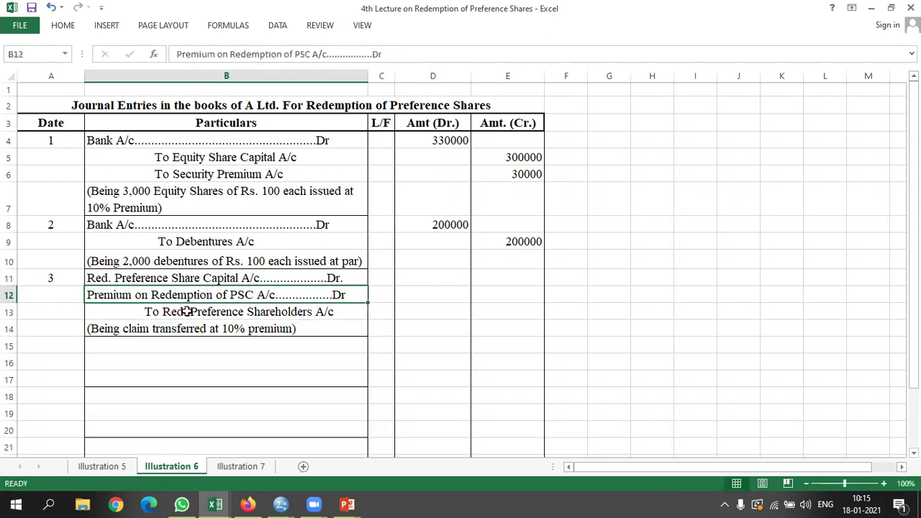
key("Right")
key("Right")
type("120000")
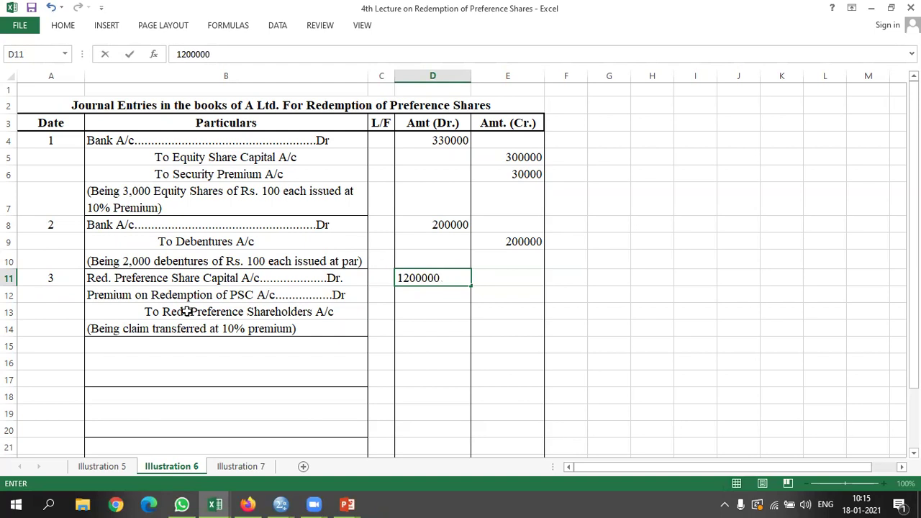
key("Tab")
key("Return")
type("120000")
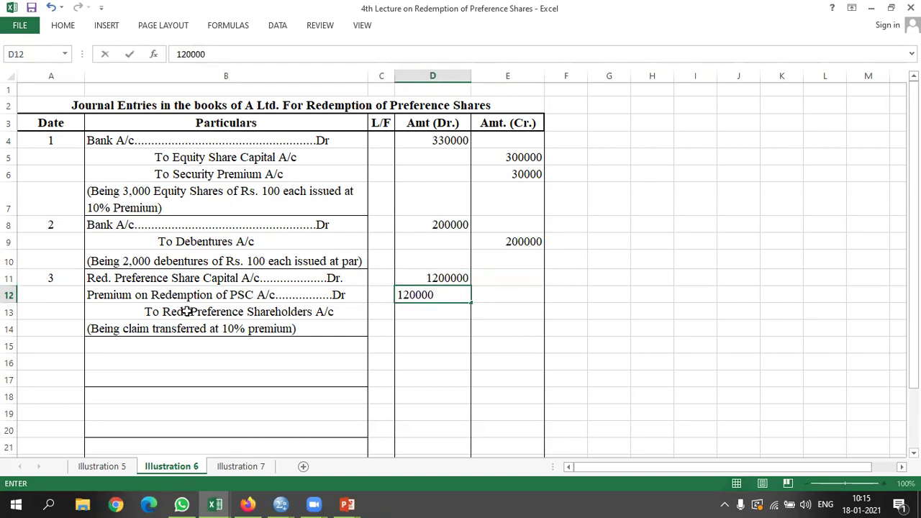
Enter 1320000 in E13 as the credit to the Red. Preference Shareholders A/c.
key("Tab")
key("Down")
type("1")
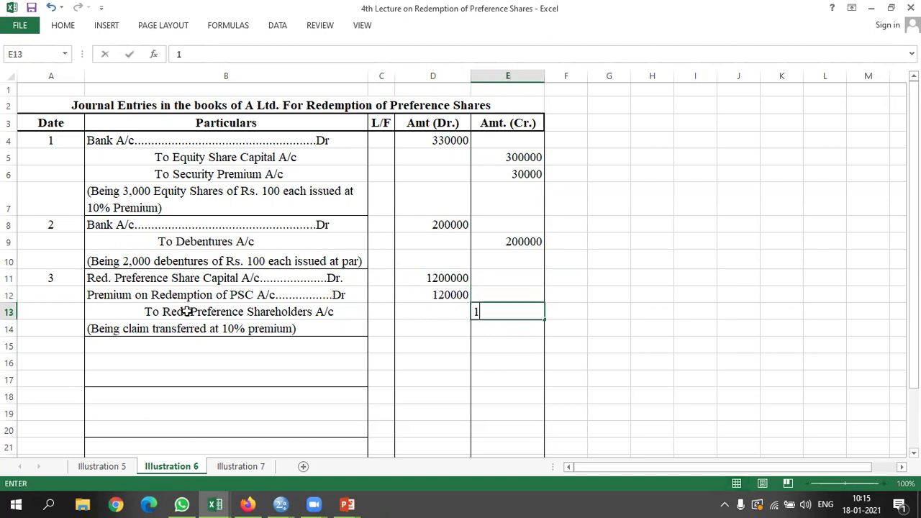
type("320000")
key("Return")
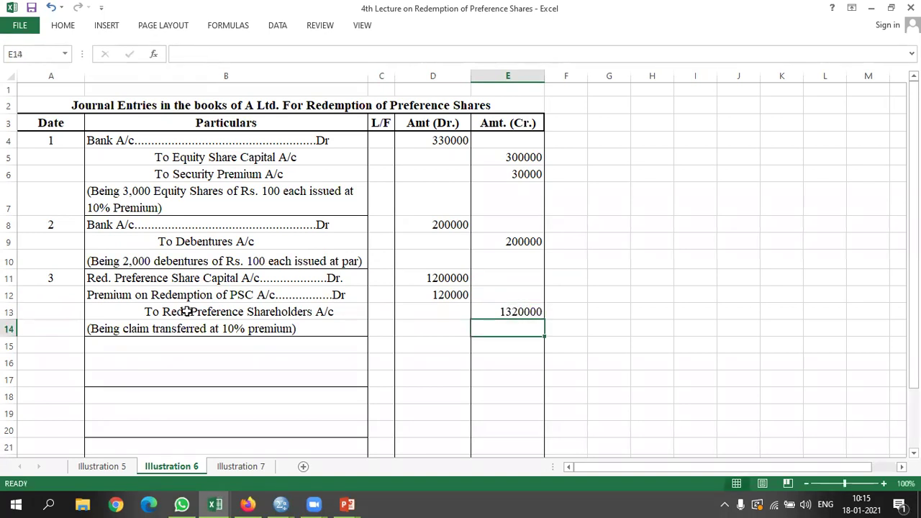
Number the fourth journal entry 4 in A15, directly below the claim transfer entry.
key("Left")
key("Left")
key("Left")
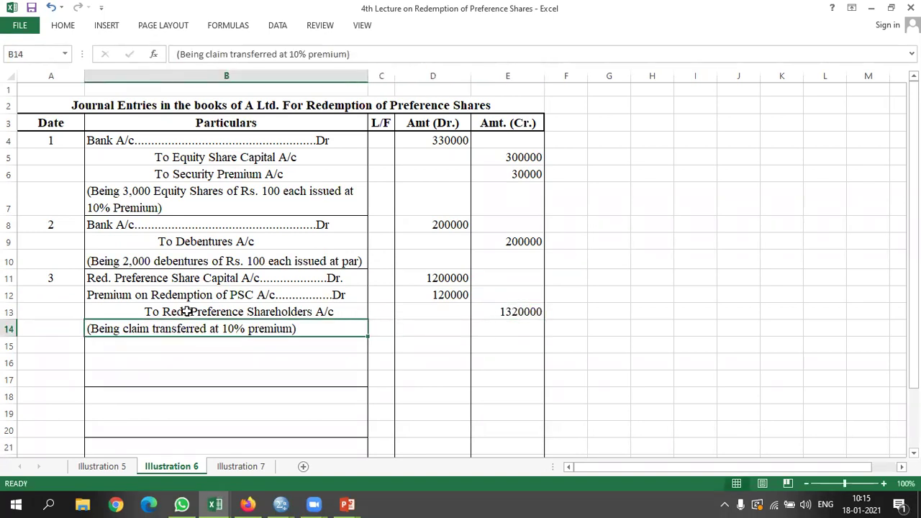
key("Left")
key("Up")
key("Up")
key("Up")
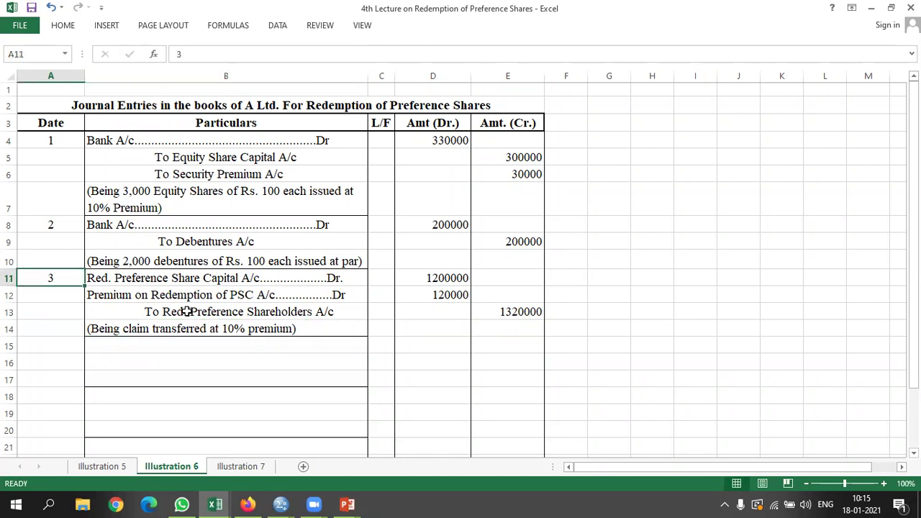
key("Down")
key("Down")
key("Down")
key("Down")
type("4")
key("Tab")
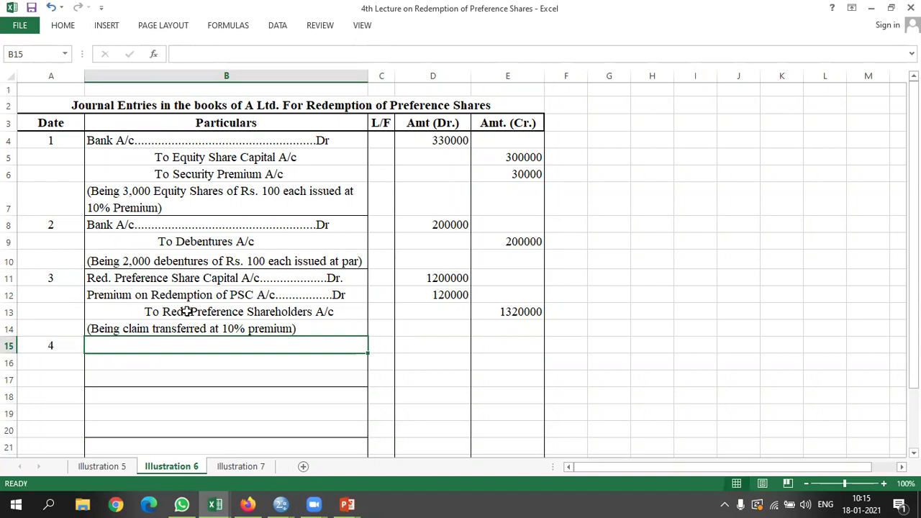
Enter the debit line "Profi and Loss A/c" in B15, filled out with a dotted leader and ending in Dr.
type("P")
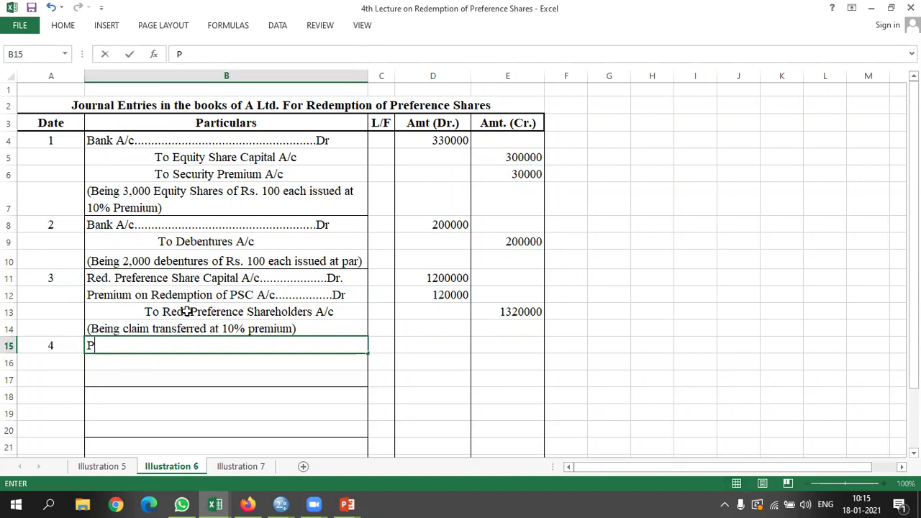
type("rofi and Loss A/c.................................................")
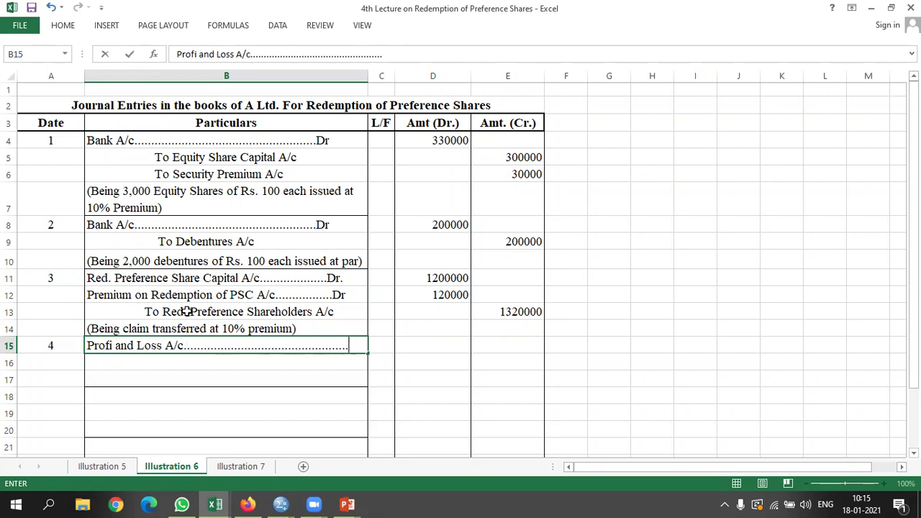
type("Dr.")
key("ctrl+Return")
key("Down")
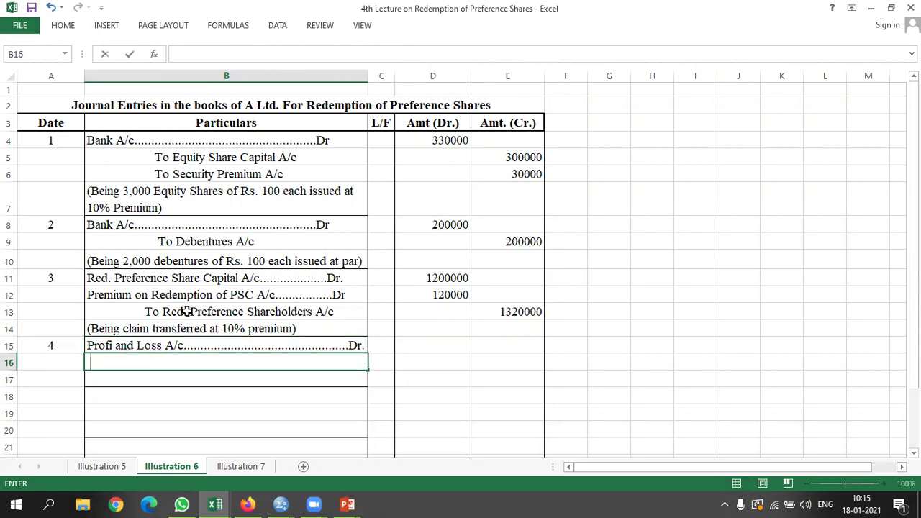
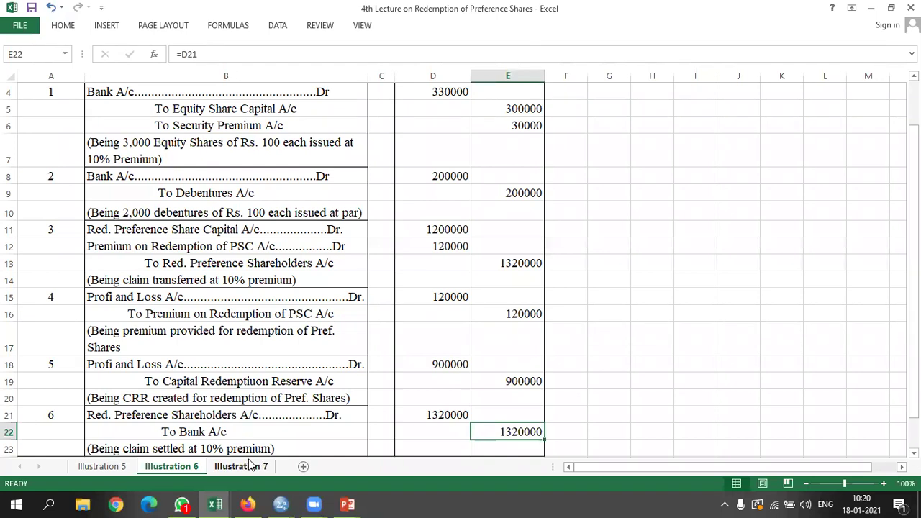
On the Illustration 7 sheet, enter the first journal entry's date 30-06-2019 in A4.
left_click(248, 466)
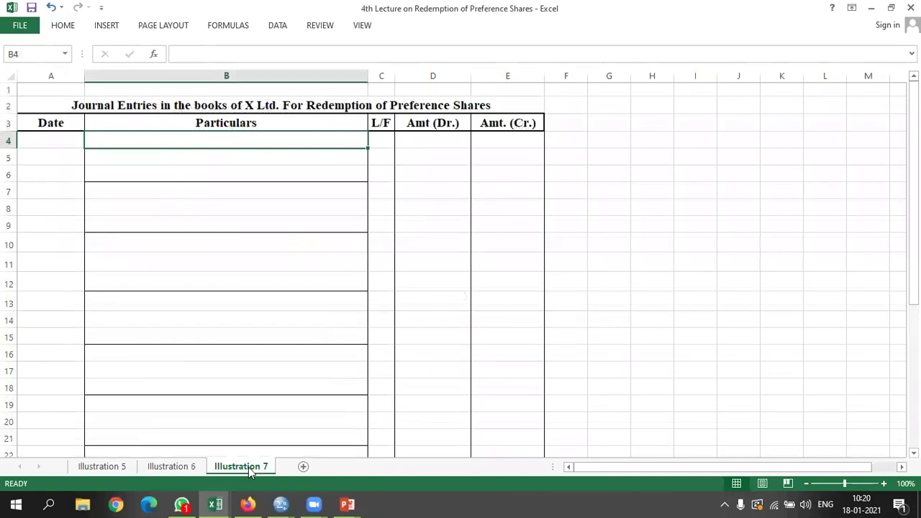
left_click(252, 174)
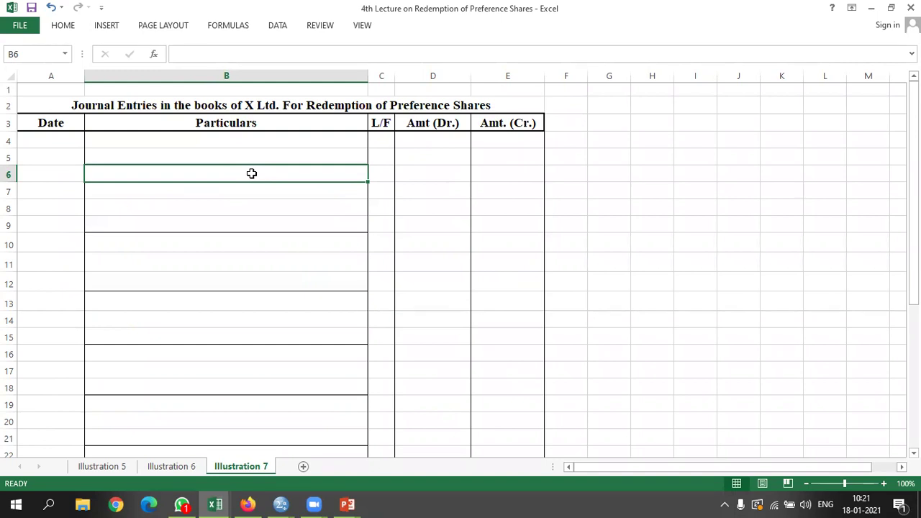
left_click(60, 138)
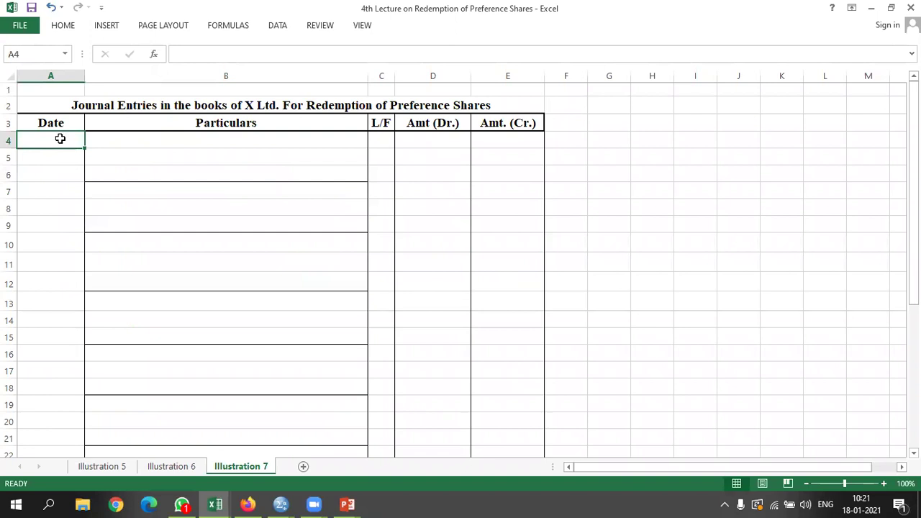
type("30-06-2019")
key("Tab")
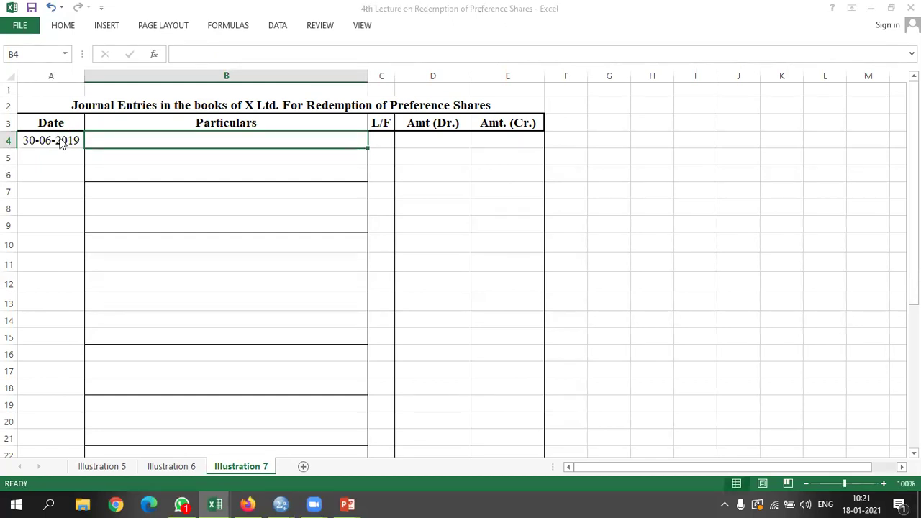
After checking the Illustration 7 problem slide, enter "Red. Prefernce Share Capital A/c" with a dotted leader and Dr. in B4.
key("alt+Tab")
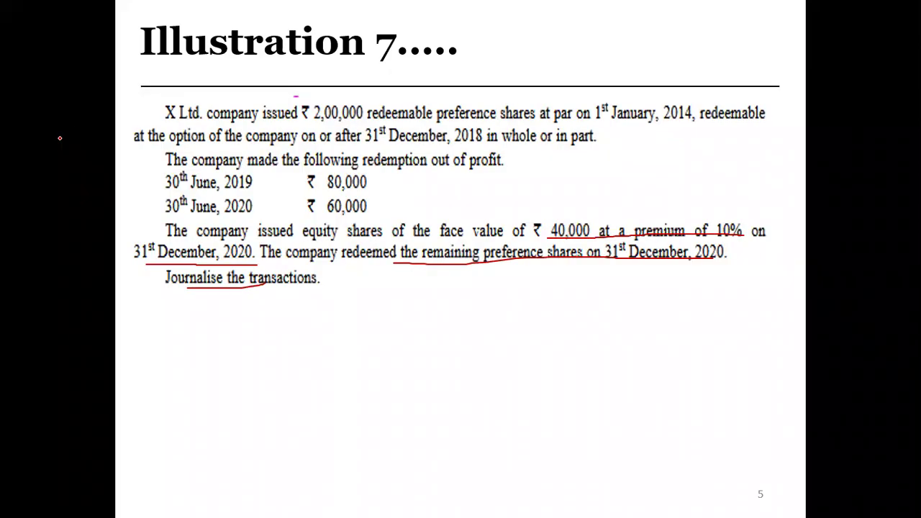
key("alt+Tab")
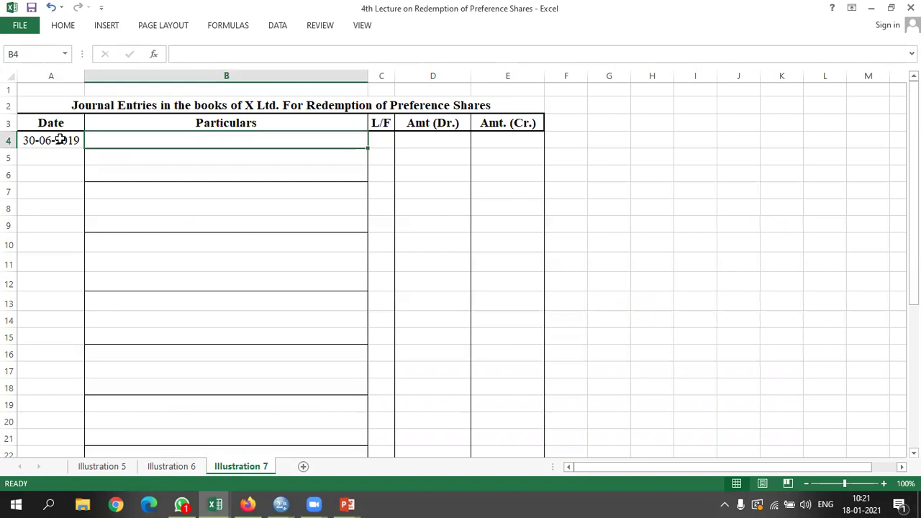
type("Red")
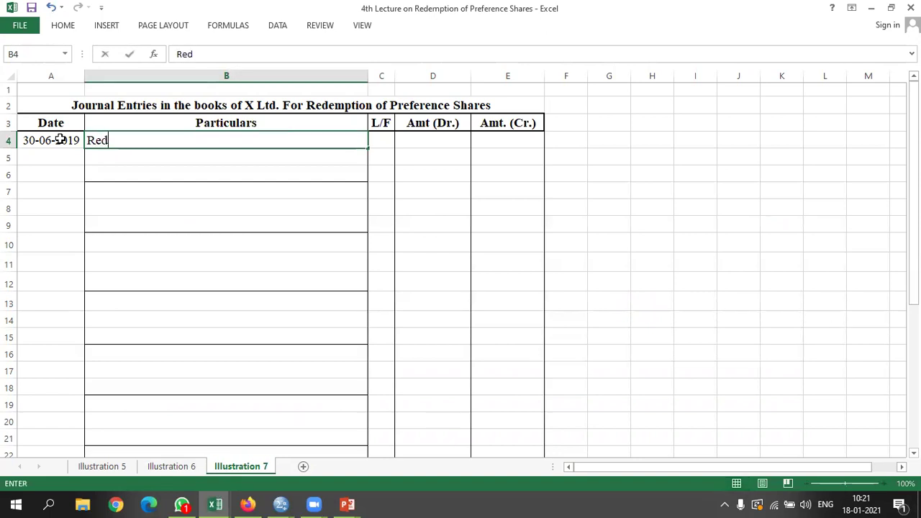
type(". Pref")
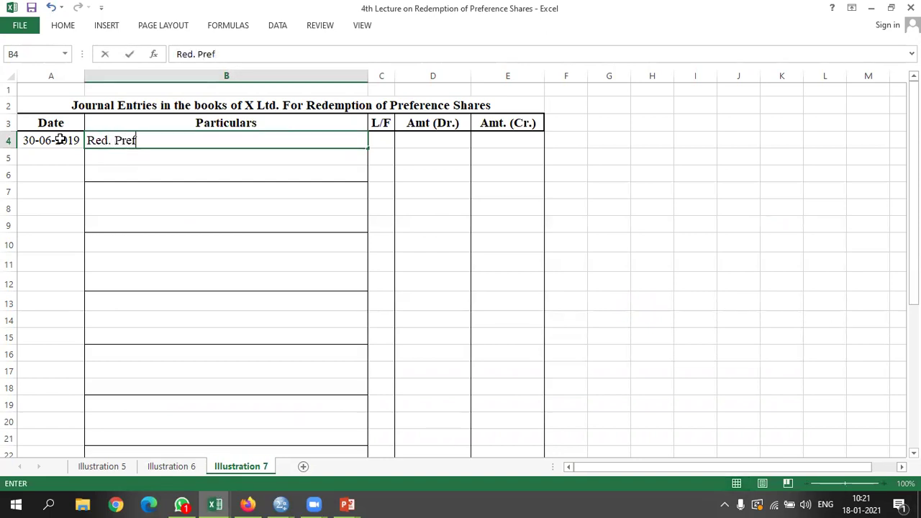
type("ernce Share Capital A/c.")
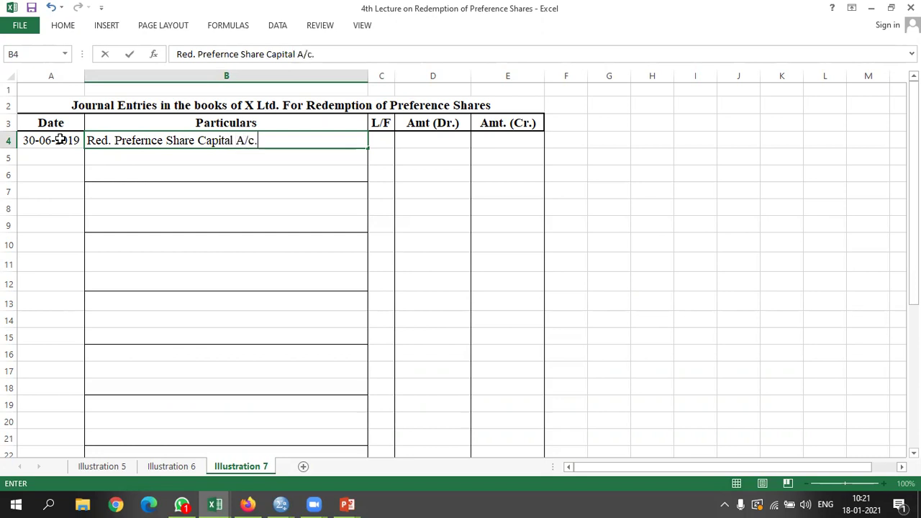
type(".......................Dr.")
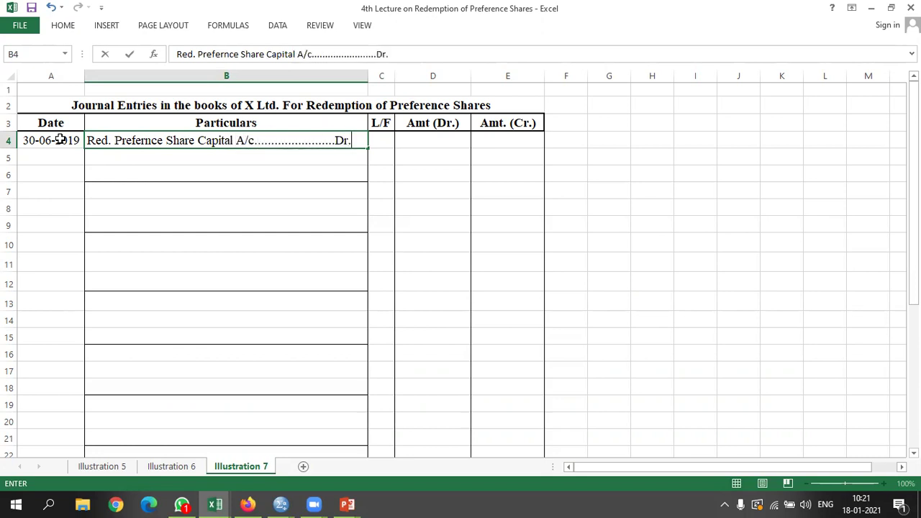
key("Return")
Enter the indented credit line "To Red. Preference Shareholders A/c" in B5.
type("T")
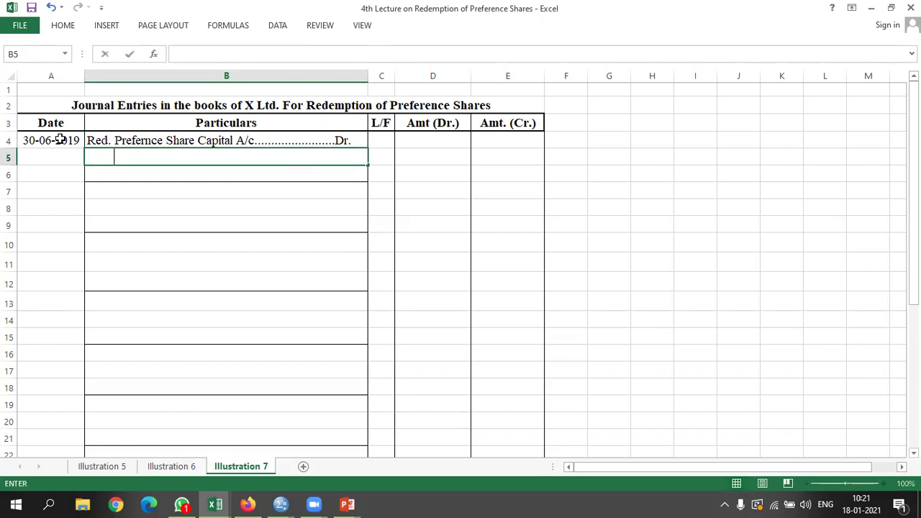
type("o Red. P")
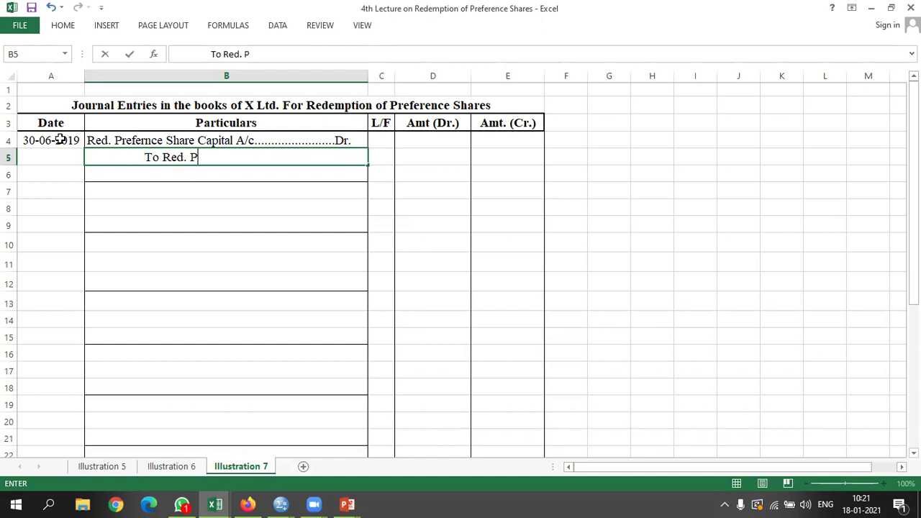
type("refer")
key("BackSpace")
type("erence ")
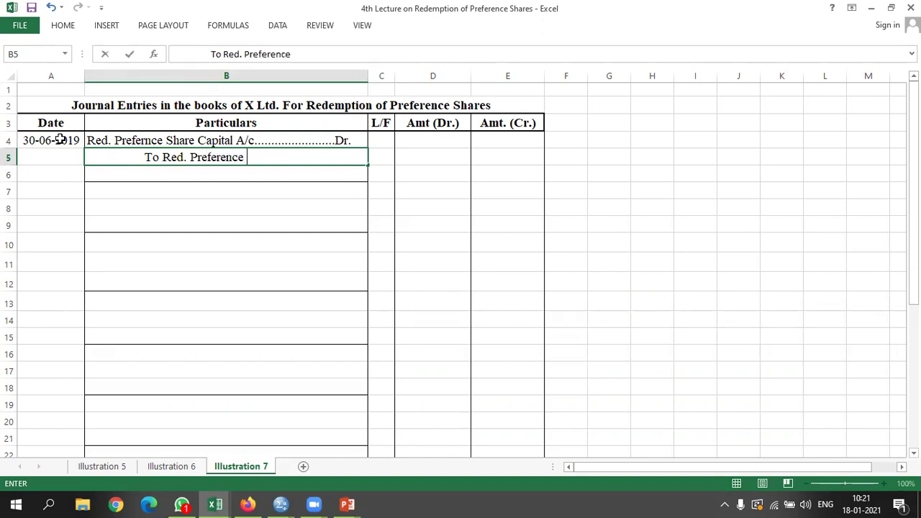
type("Shareholders ")
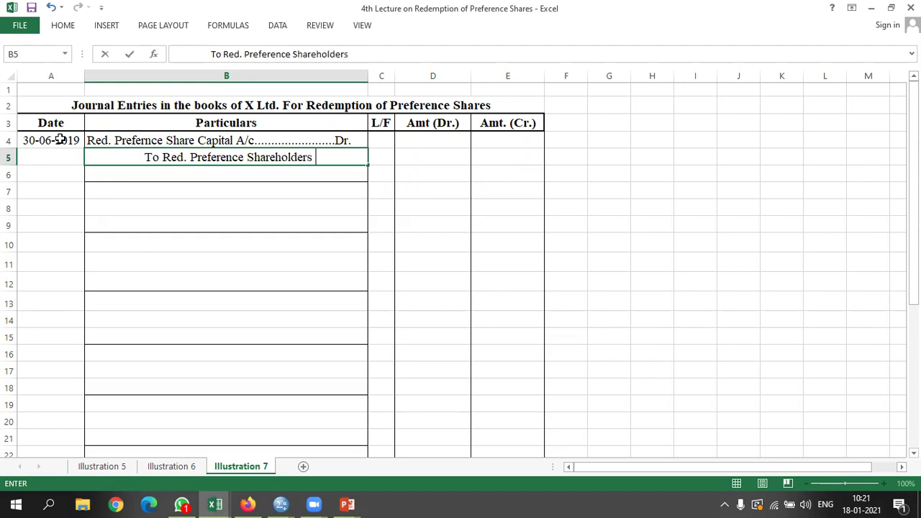
type("A/vc")
key("BackSpace")
key("BackSpace")
type("c")
Enter 200000 as the debit amount in D4 and as the credit amount in E5.
key("Right")
key("Right")
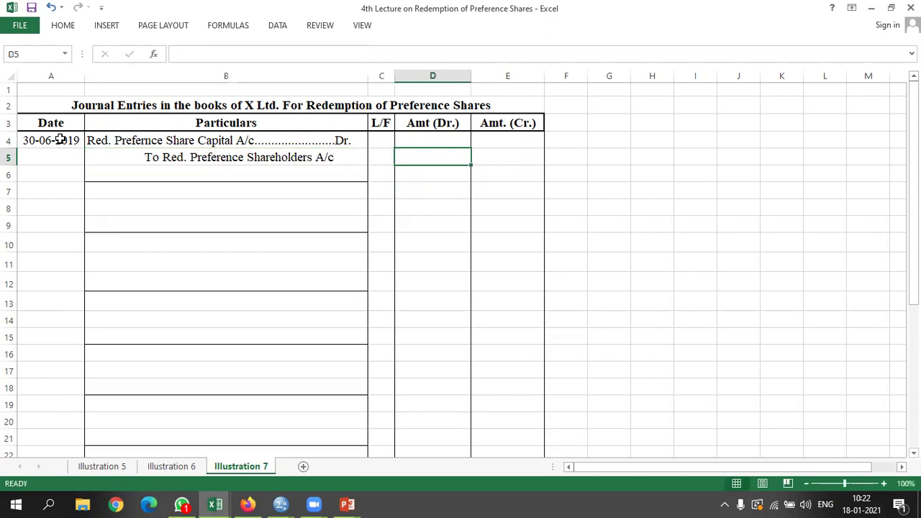
key("Up")
type("200000")
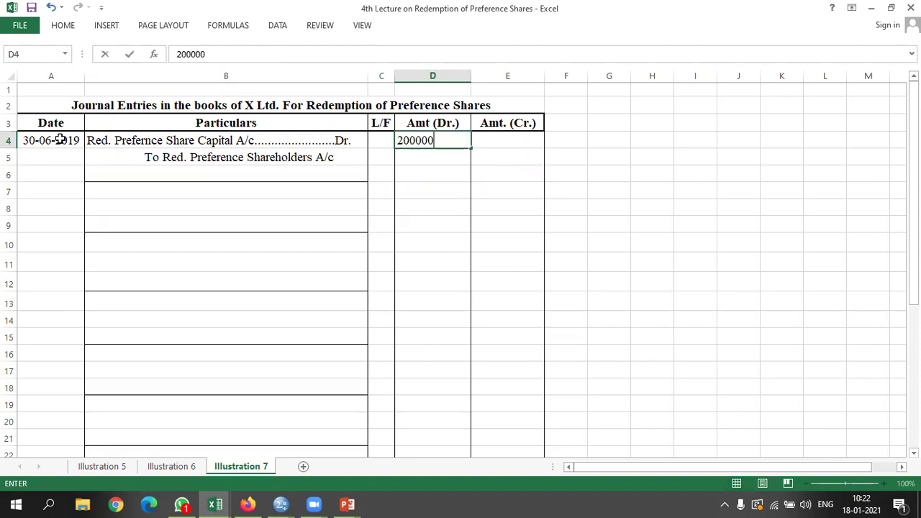
key("Right")
key("Down")
type("200000")
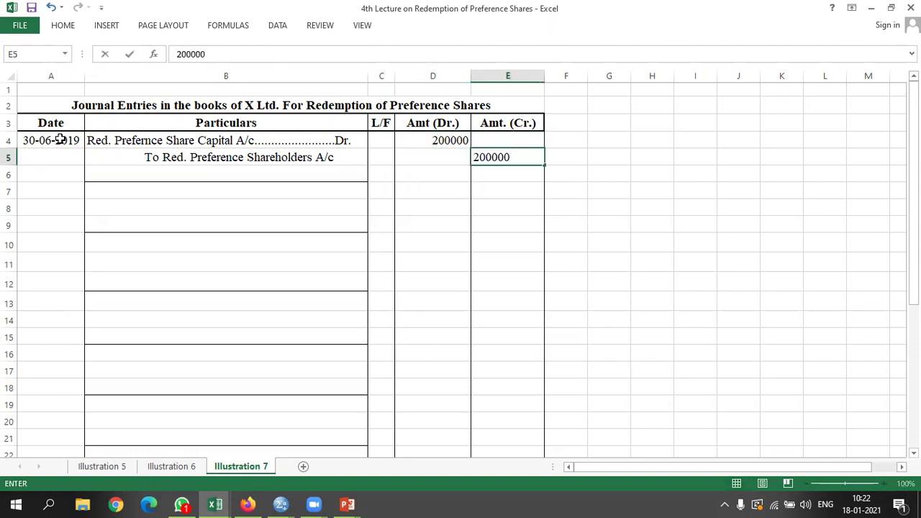
Replace both the debit amount in D4 and the credit amount in E5 with 80000.
key("Up")
key("Left")
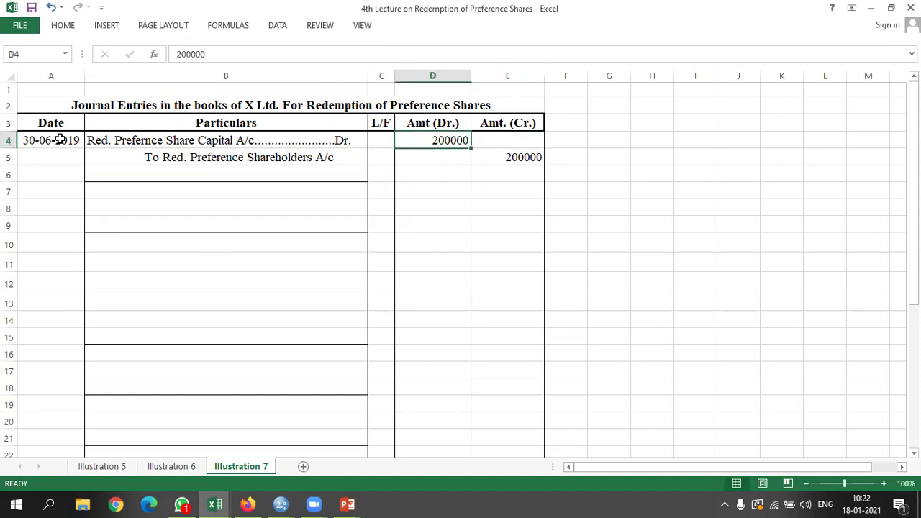
type("80000")
key("Right")
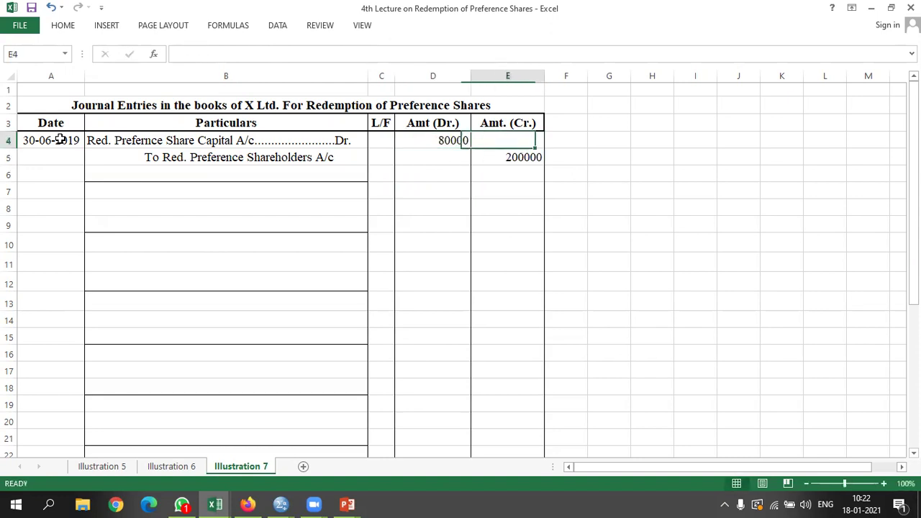
key("Down")
type("80000")
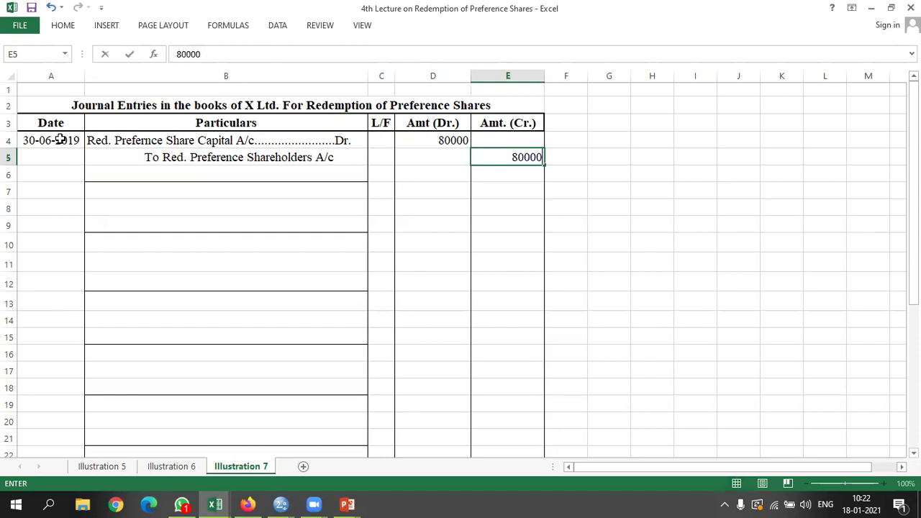
key("Return")
Mark the 30th June, 2019 redemption line with a pen stroke on the Illustration 7 slide in PowerPoint, and return to the Excel workbook.
key("alt+Tab")
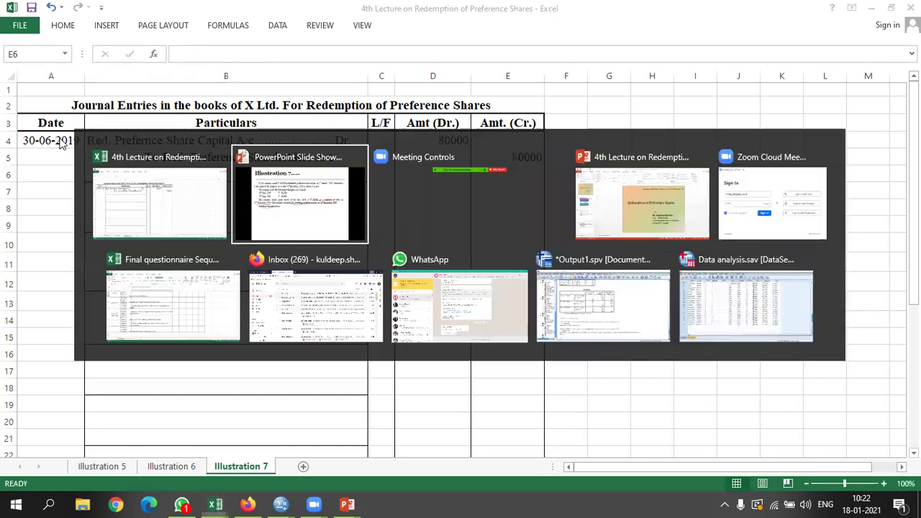
left_click_drag(159, 184, 184, 167)
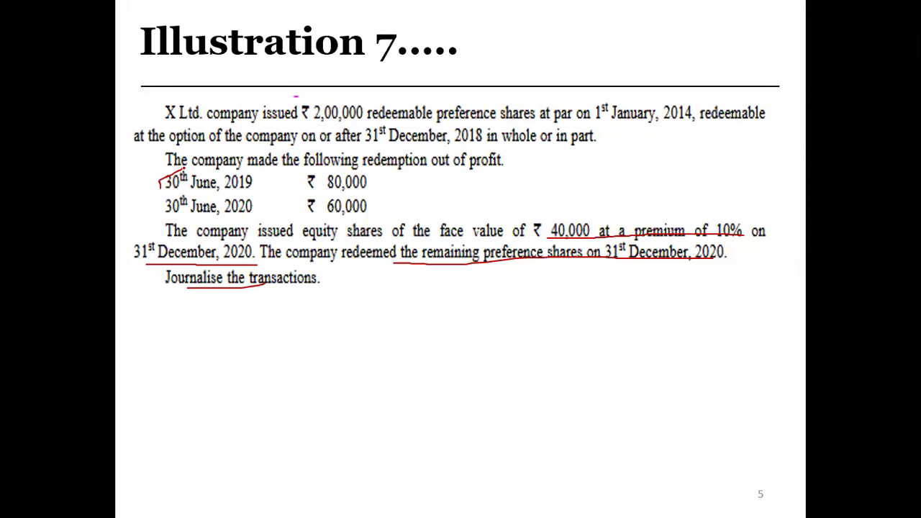
key("alt+Tab")
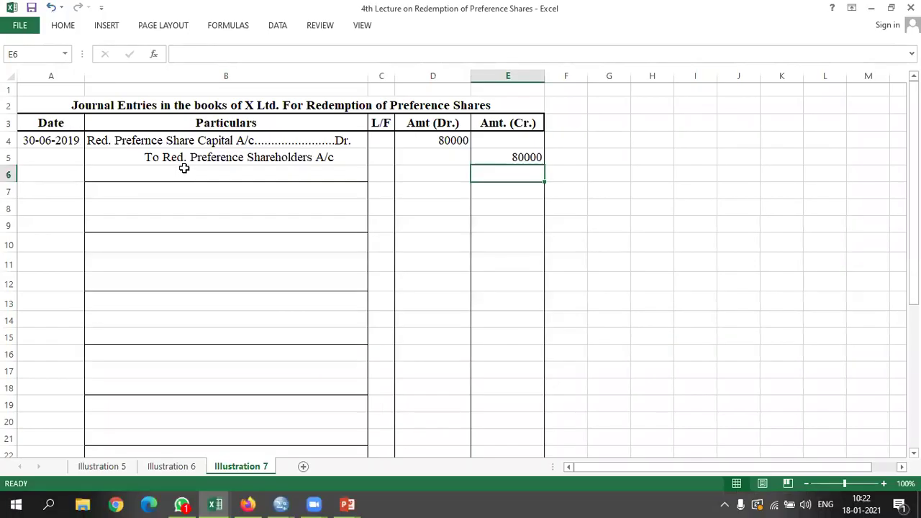
Enter the narration "(Being Claim Transferred at par)" in B6.
left_click(147, 175)
type("(Being Claim Transferred at par)")
key("Return")
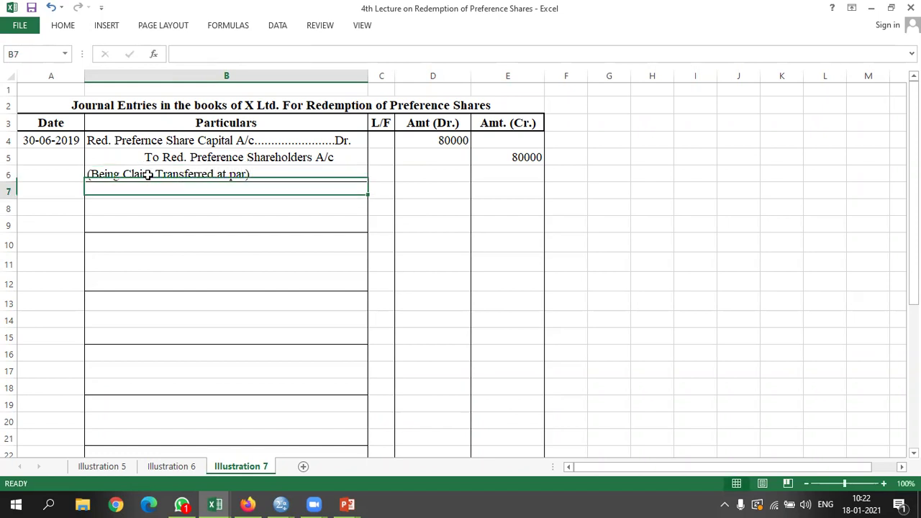
Copy the date 30-06-2019 from A4 into A7 for the second journal entry.
key("Left")
key("Up")
key("Up")
key("Up")
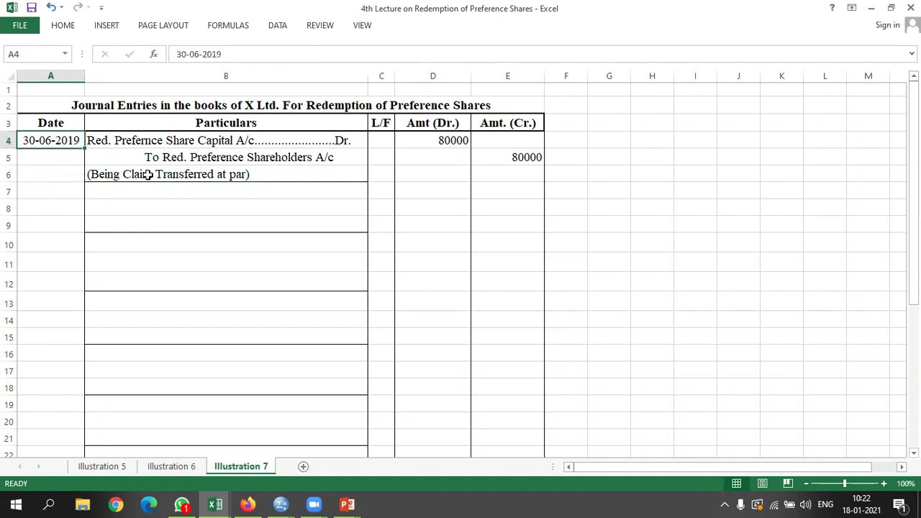
key("ctrl+c")
key("Down")
key("Down")
key("Down")
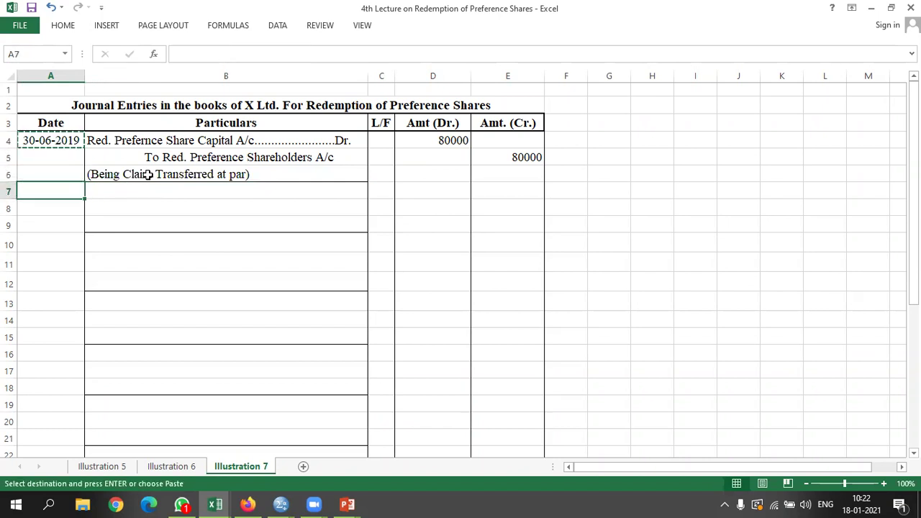
key("Return")
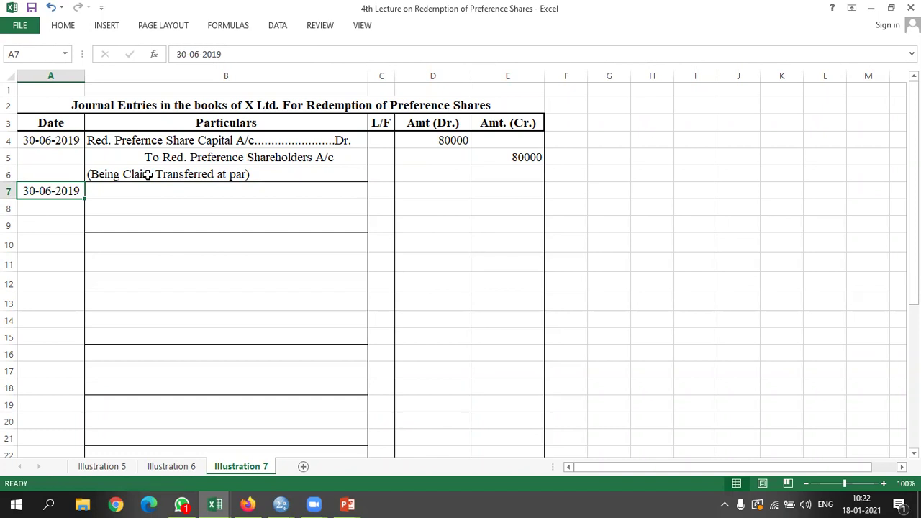
key("Right")
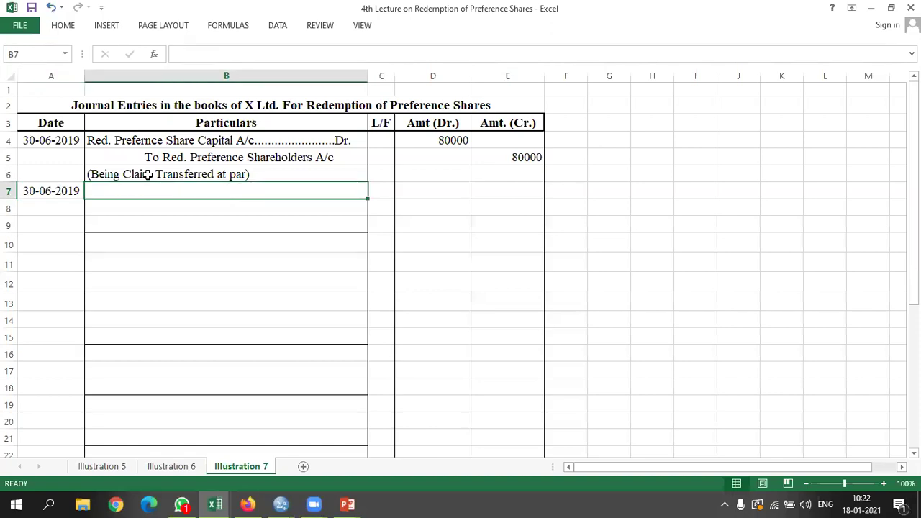
Underline "out of profit" with the pen on the Illustration 7 slide in PowerPoint, and return to the Excel workbook.
key("alt+Tab")
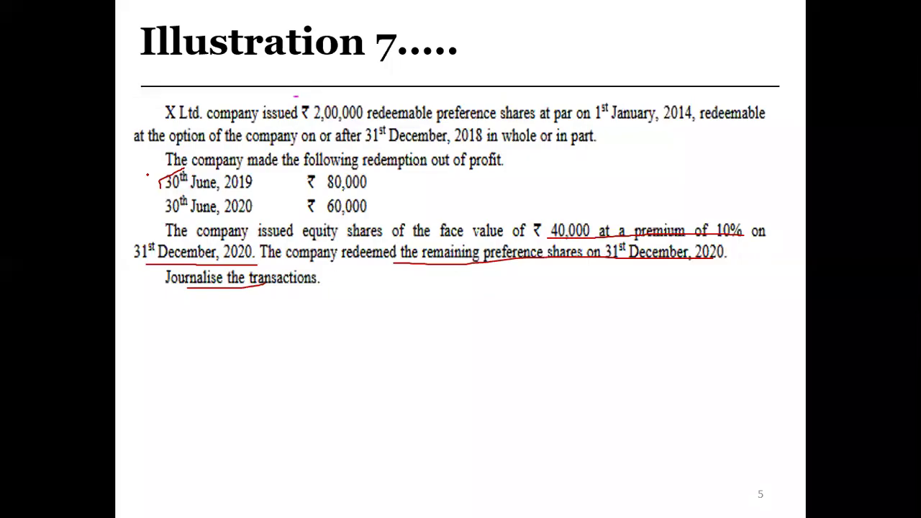
left_click_drag(437, 172, 572, 171)
key("alt+Tab")
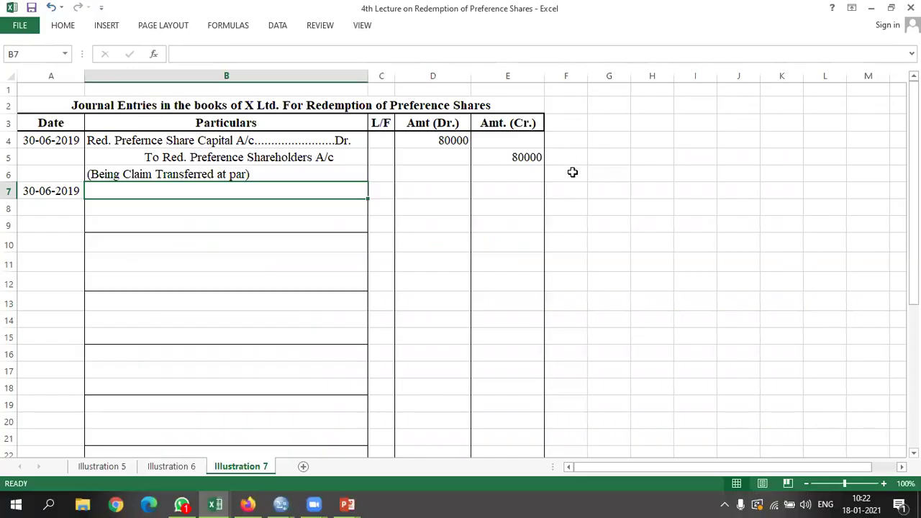
Enter the debit line "Profit and Loss A/c" with a dotted leader ending in "Dr." in B7, and reduce the height of row 7.
type("Pro")
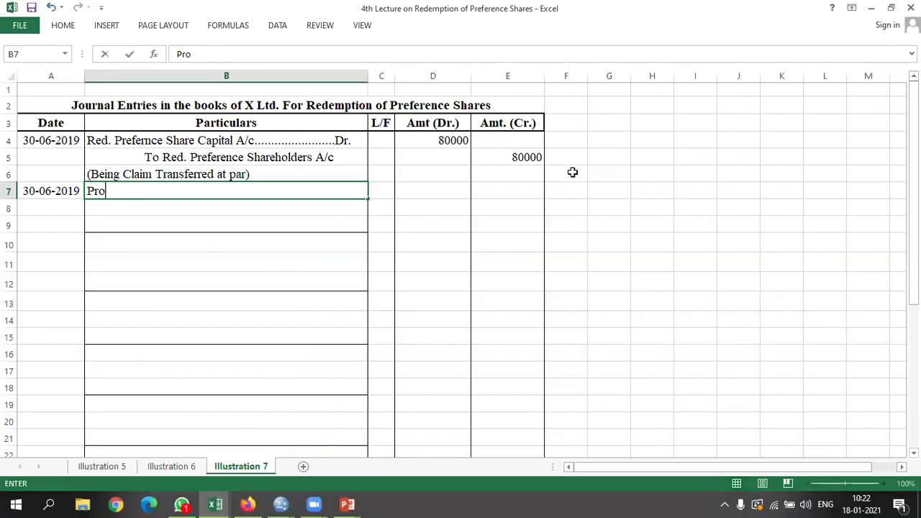
type("fit am")
key("BackSpace")
type("nd Loss")
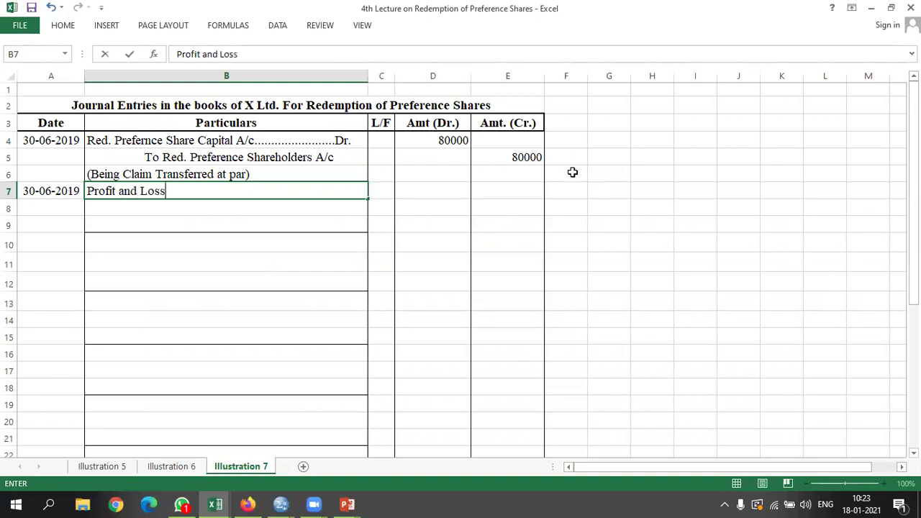
type(" A./c..............................................Dr")
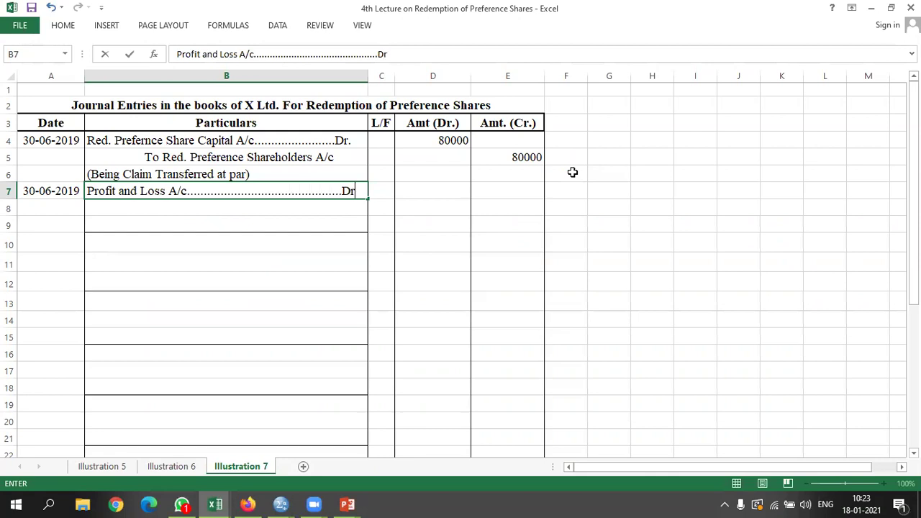
type(".")
key("Return")
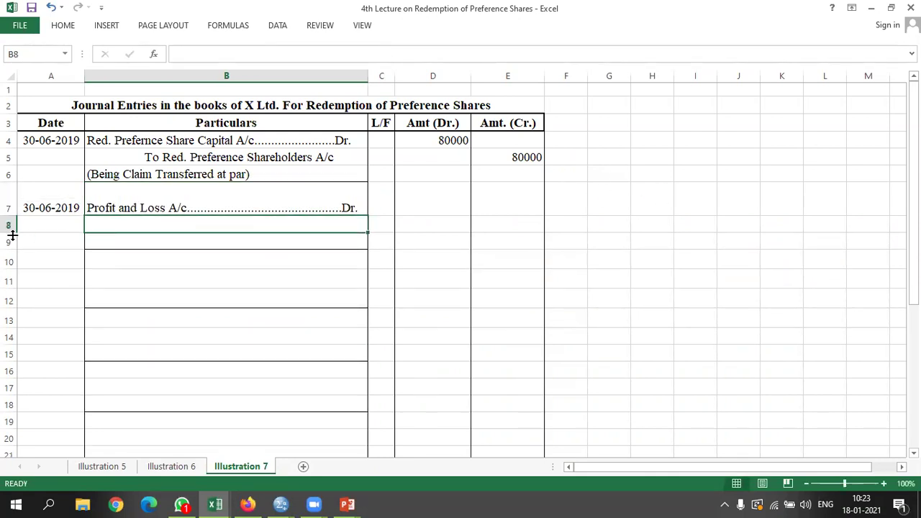
left_click_drag(6, 214, 6, 203)
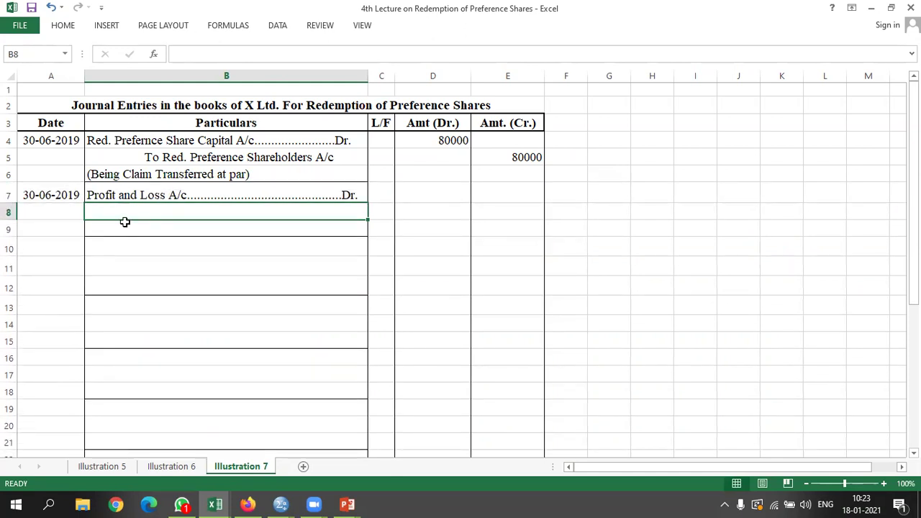
Enter the indented credit line "To Capital Redemption Reserve A/c" in B8.
type("To")
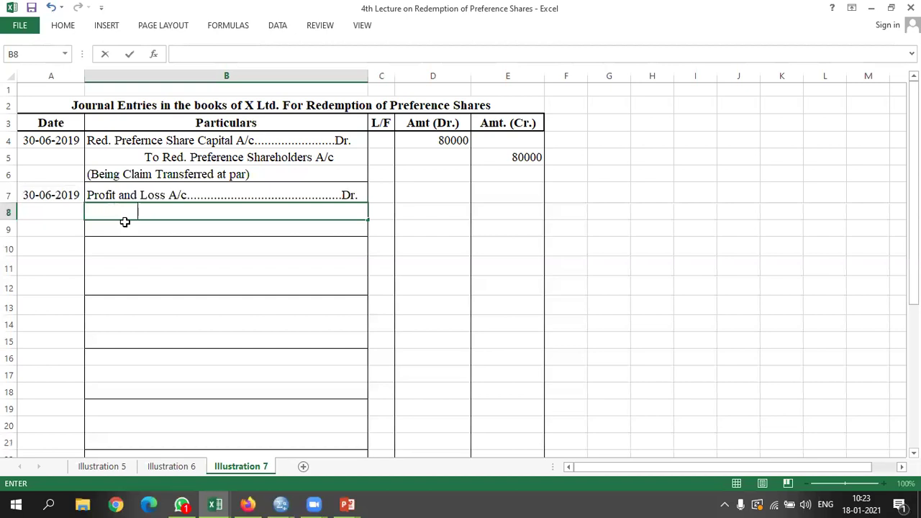
type(" C")
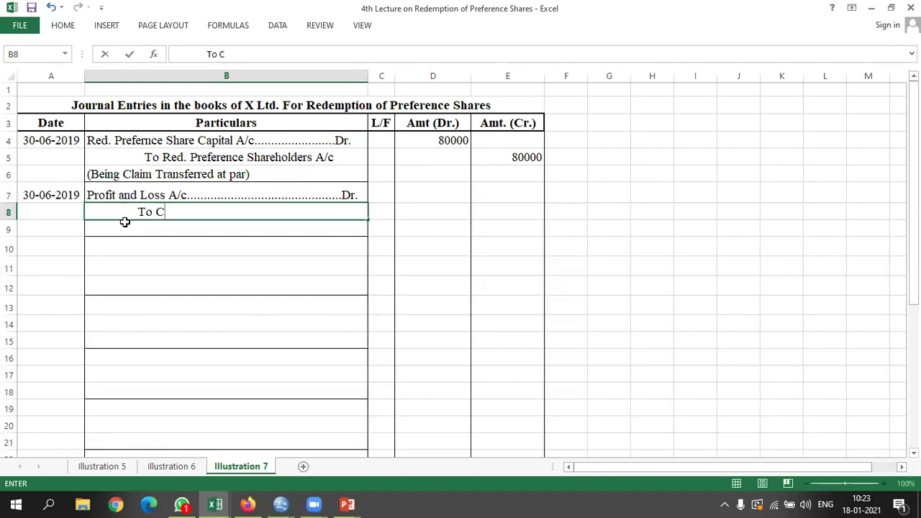
type("apital R")
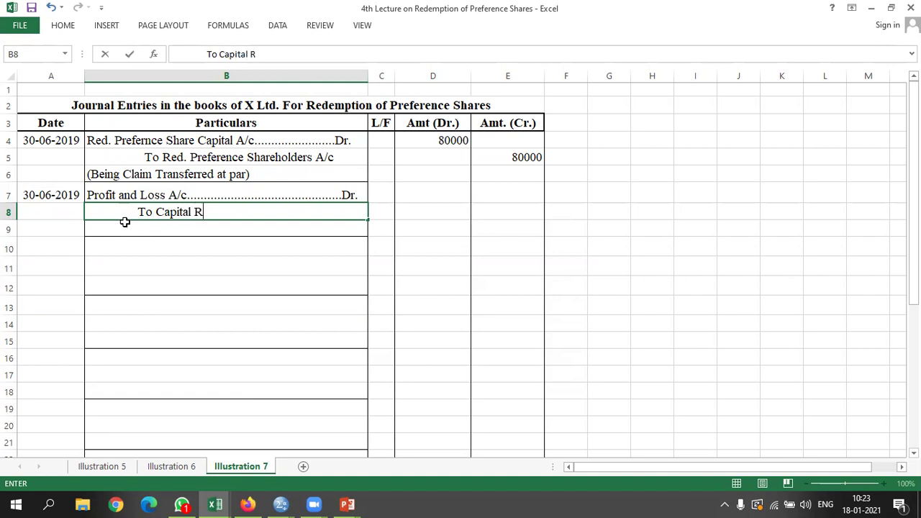
type("edemption Re")
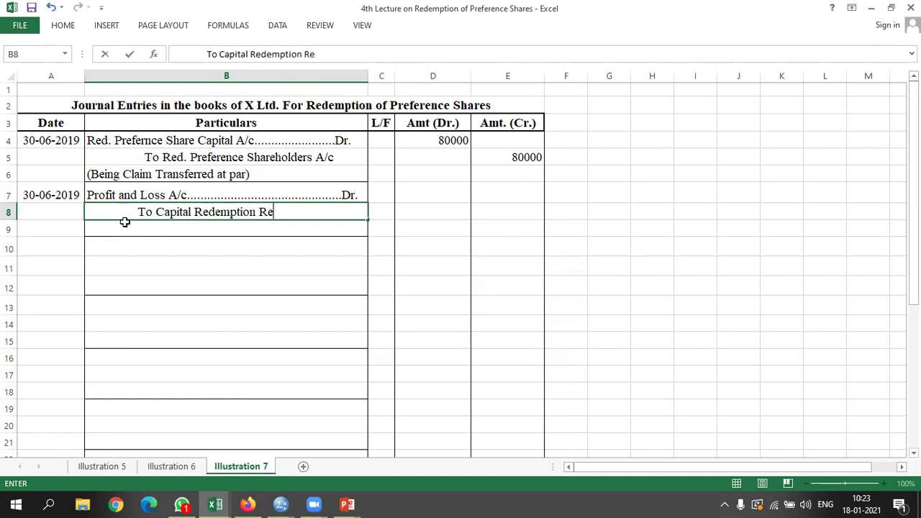
type("serve A/c")
Enter 80000 as the debit amount in D7 and as the credit amount in E8.
key("Tab")
key("Tab")
key("Up")
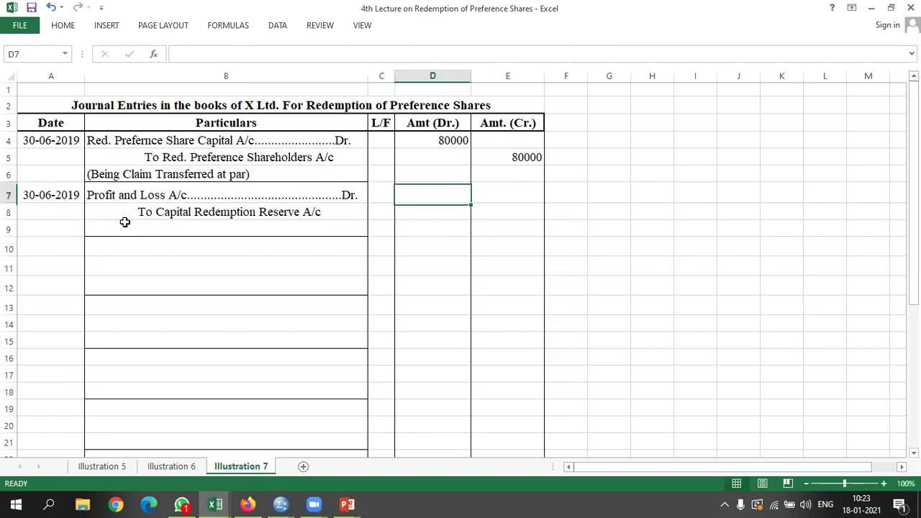
type("80000")
key("Tab")
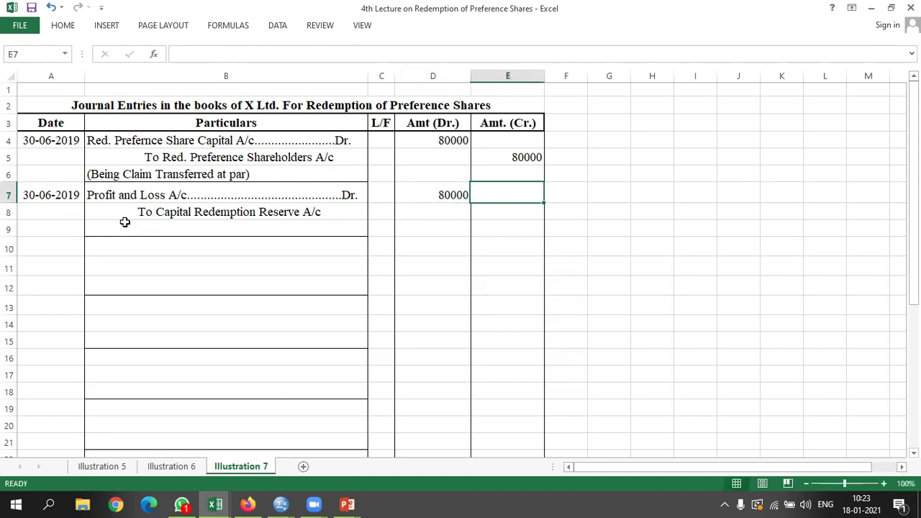
key("Down")
type("80000")
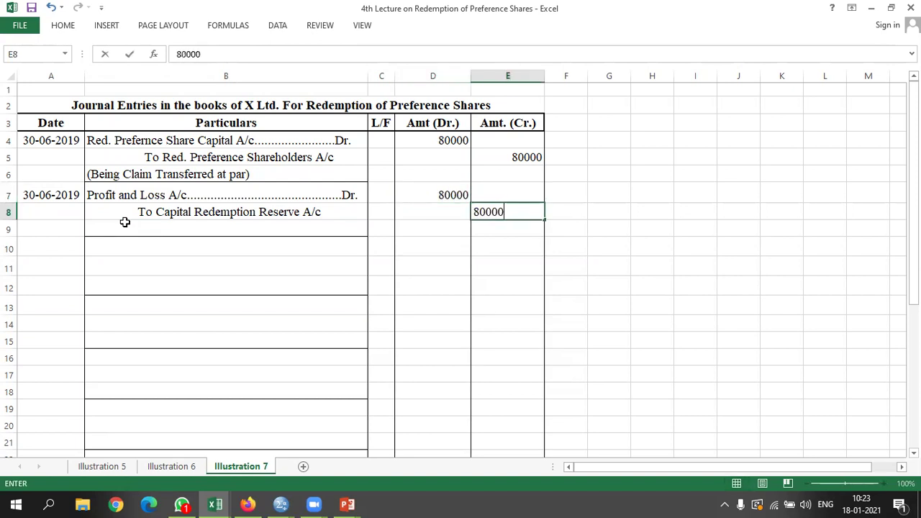
key("Return")
Enter the narration "(Being CRR created for redemption of pref. Shares)" in B9.
key("Left")
key("Left")
key("Left")
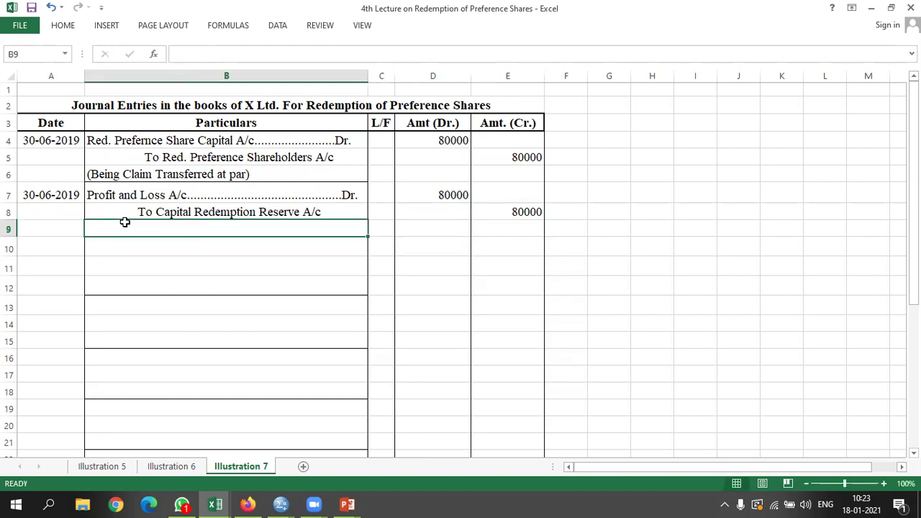
type("(Being ")
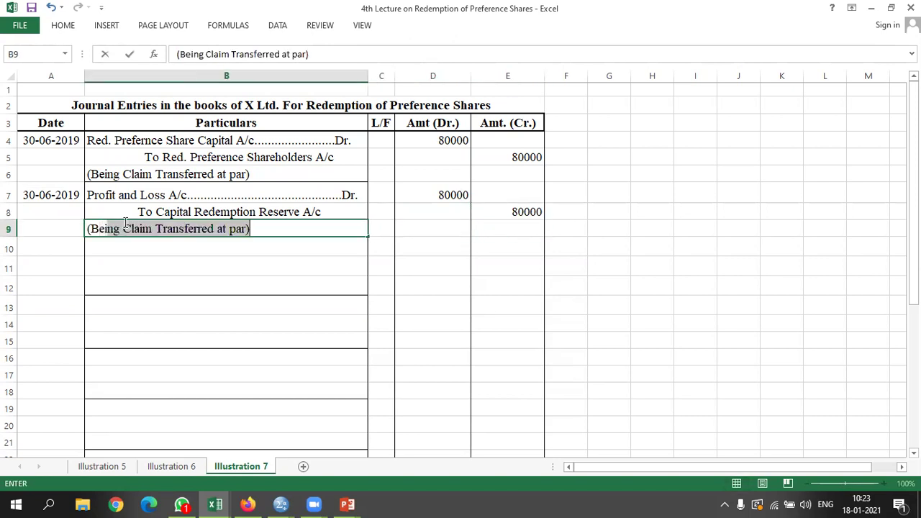
type("CRR ")
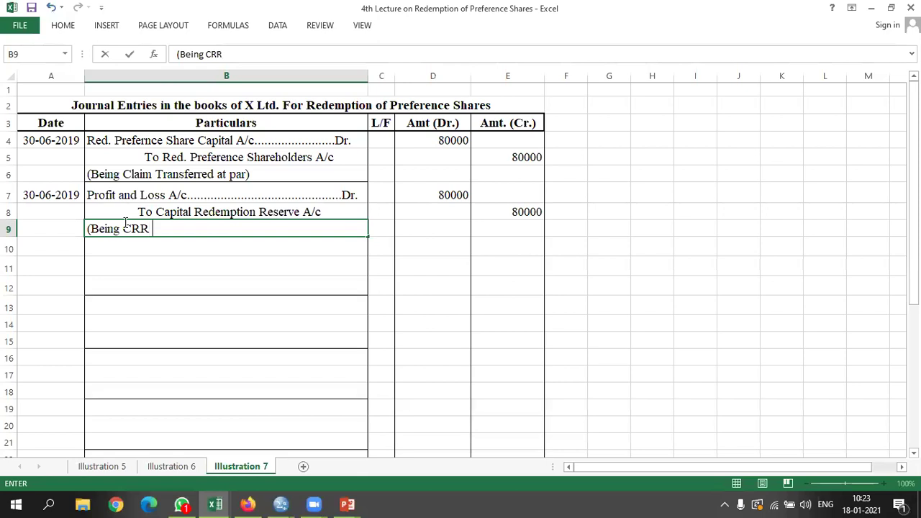
type("created f")
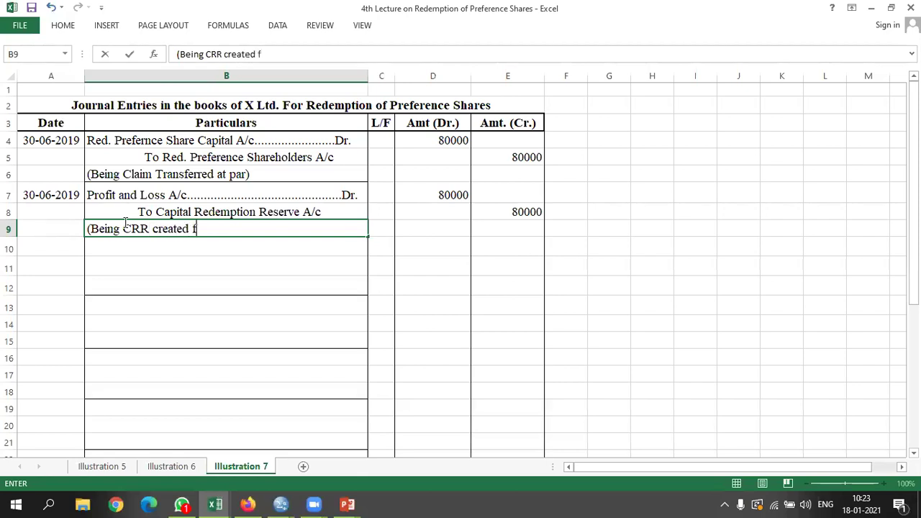
type("or redempti")
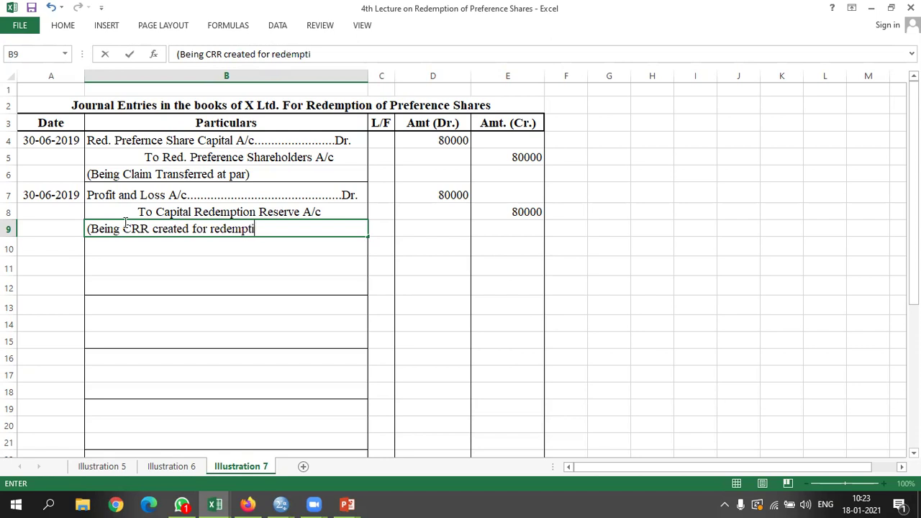
type("on of pref.")
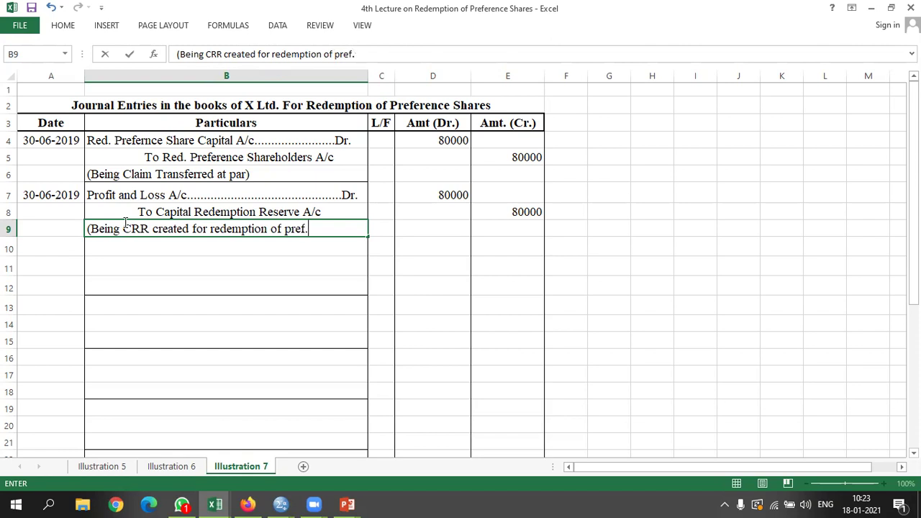
type(" Shares)")
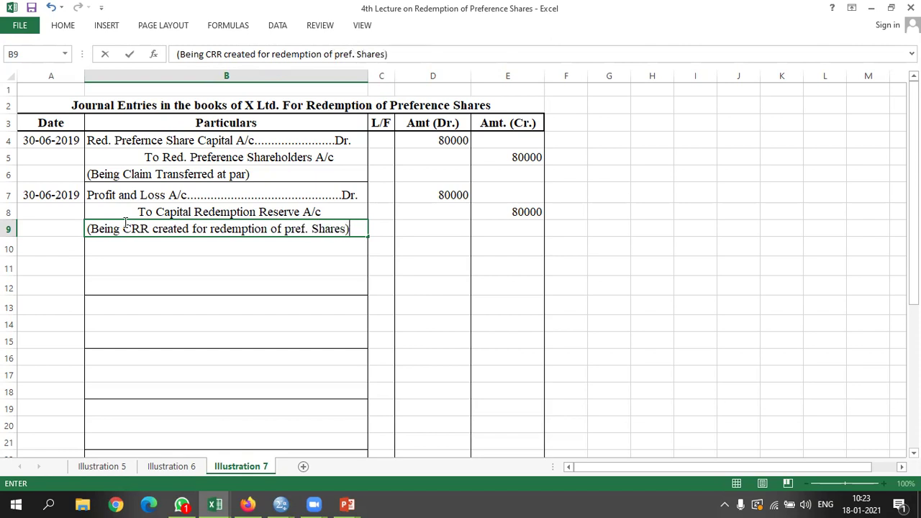
Circle both 31st December, 2020 dates with the pen on the Illustration 7 slide in PowerPoint, and return to the Excel workbook.
key("alt+Tab")
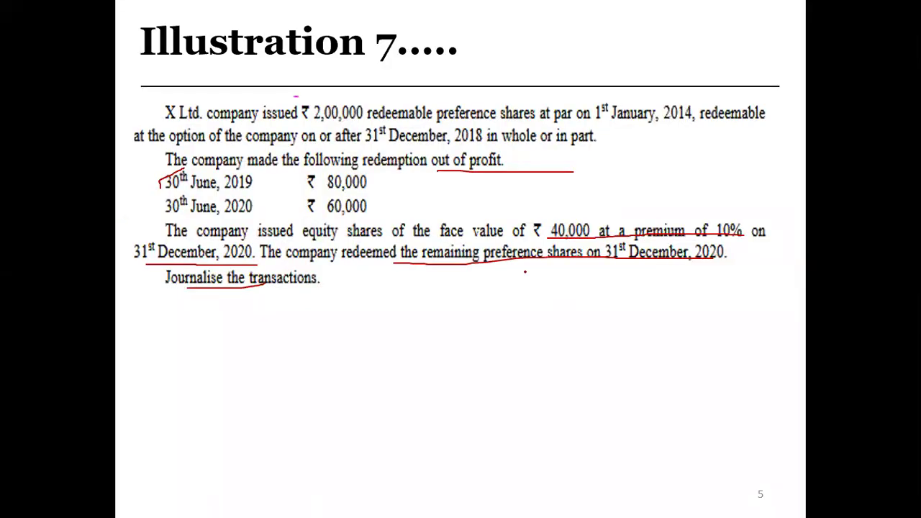
mouse_move(606, 240)
left_mouse_down()
mouse_move(605, 263)
mouse_move(656, 268)
mouse_move(738, 251)
mouse_move(720, 238)
mouse_move(617, 234)
left_mouse_up()
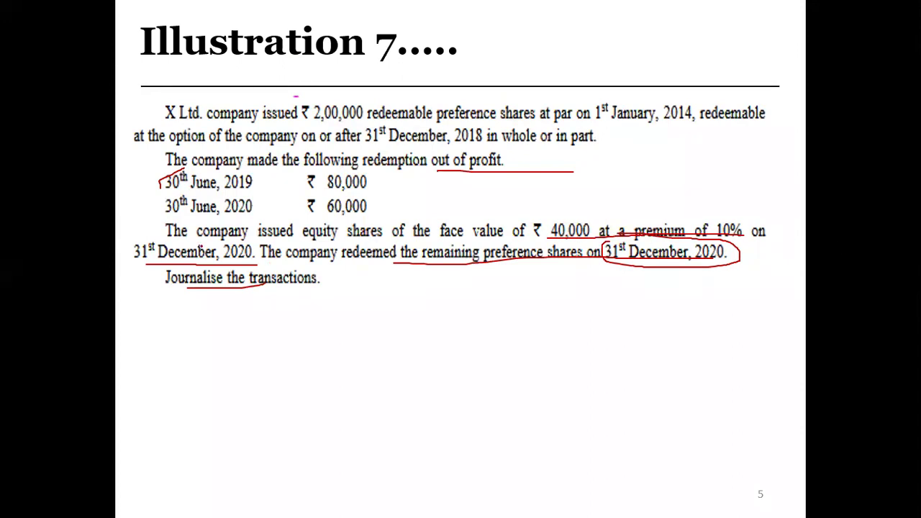
mouse_move(138, 238)
left_mouse_down()
mouse_move(125, 265)
mouse_move(282, 267)
mouse_move(256, 241)
mouse_move(201, 240)
left_mouse_up()
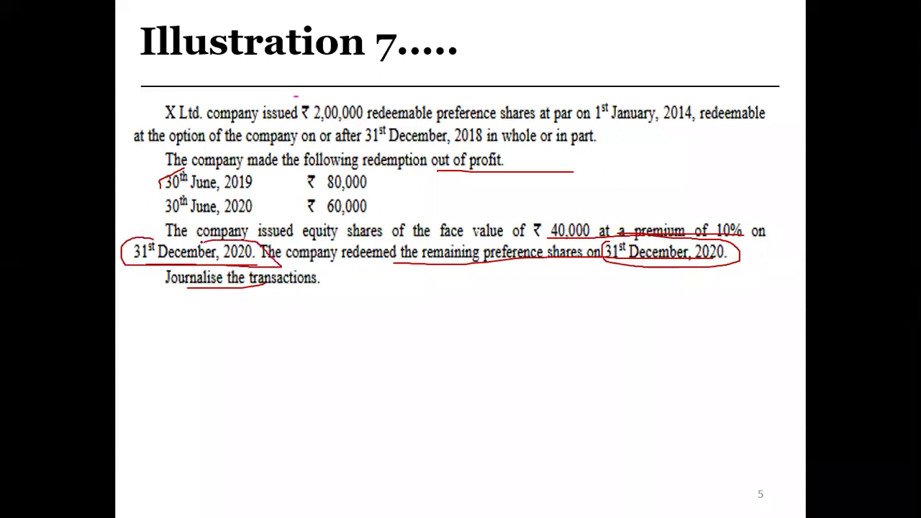
key("alt+Tab")
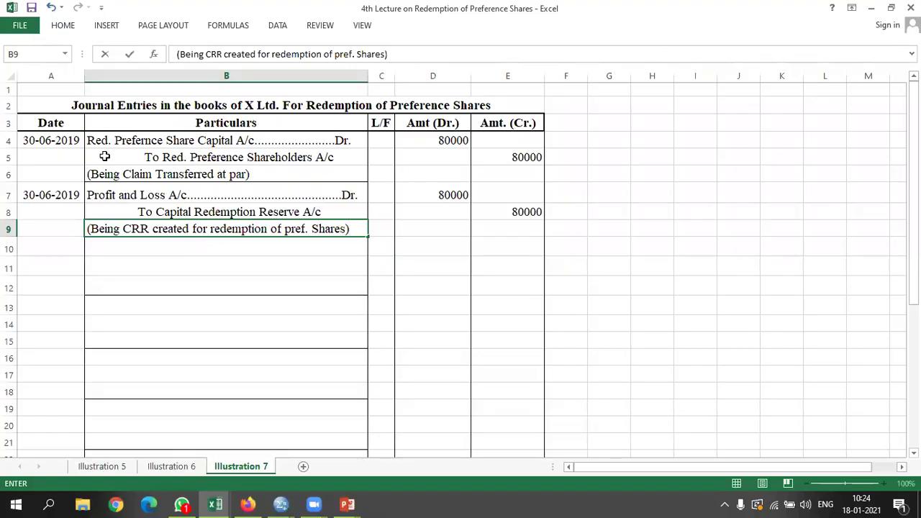
Copy the date 30-06-2019 from A7 into A10 for the third journal entry.
left_click(64, 154)
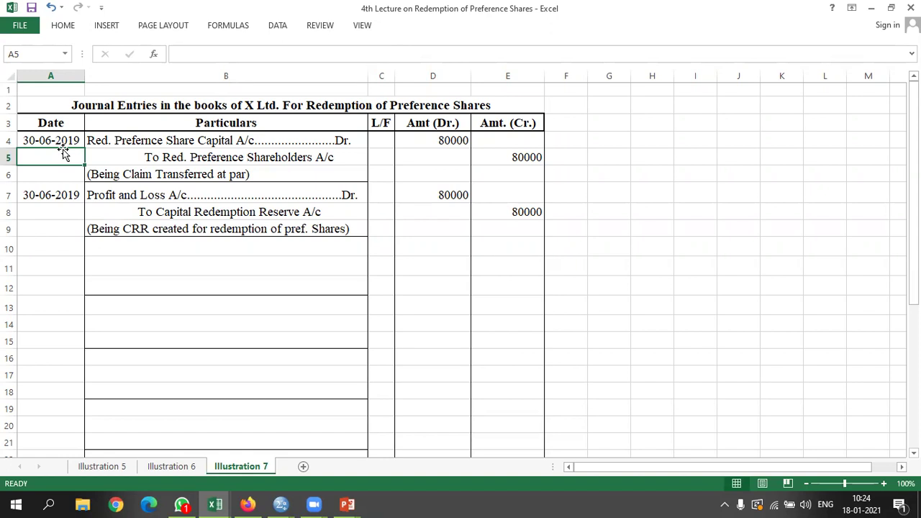
key("Down")
key("Down")
key("Down")
key("Down")
key("Down")
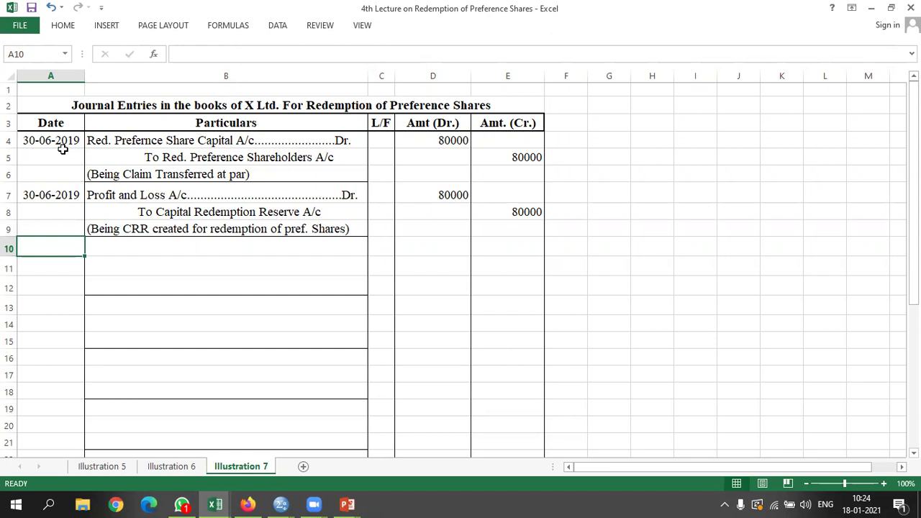
key("Up")
key("Up")
key("Up")
key("ctrl+c")
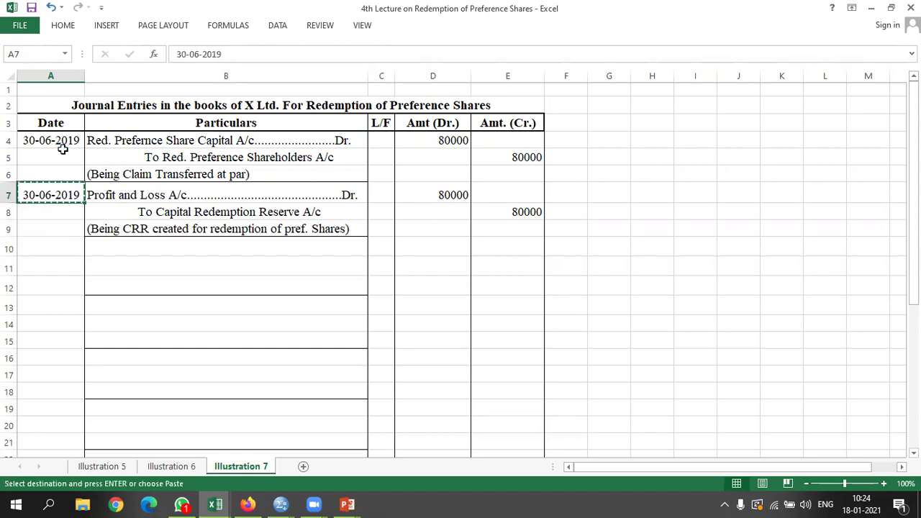
key("Down")
key("Down")
key("Down")
key("Return")
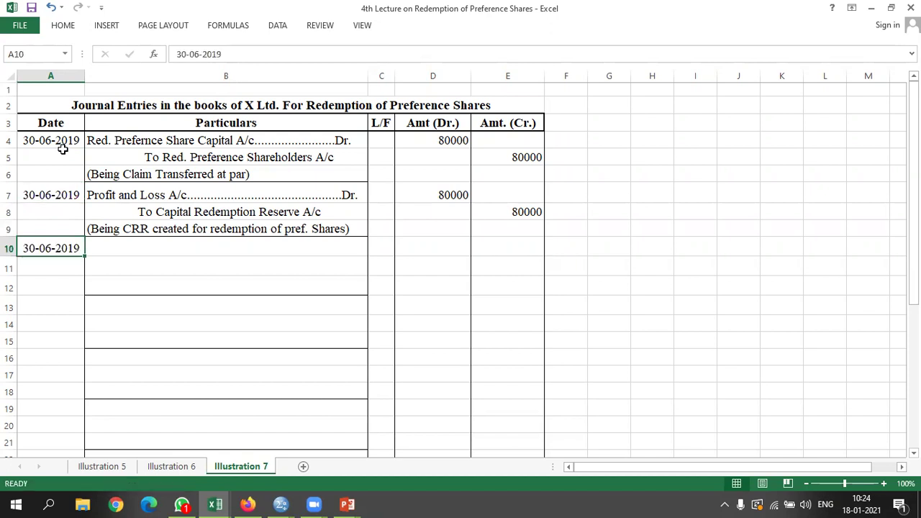
key("Right")
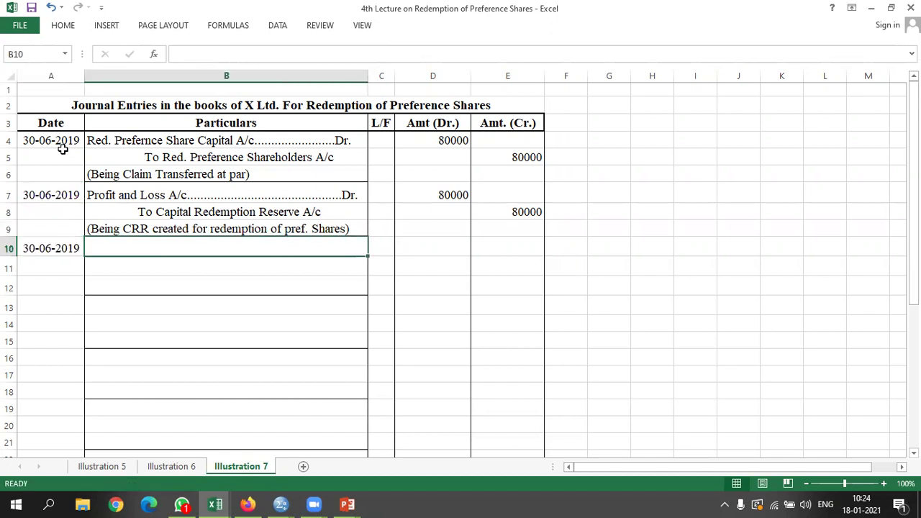
Enter "Red. Prefernce Shareholders A/c" with the dotted "Dr." ending as the debit line in B10.
type("Re")
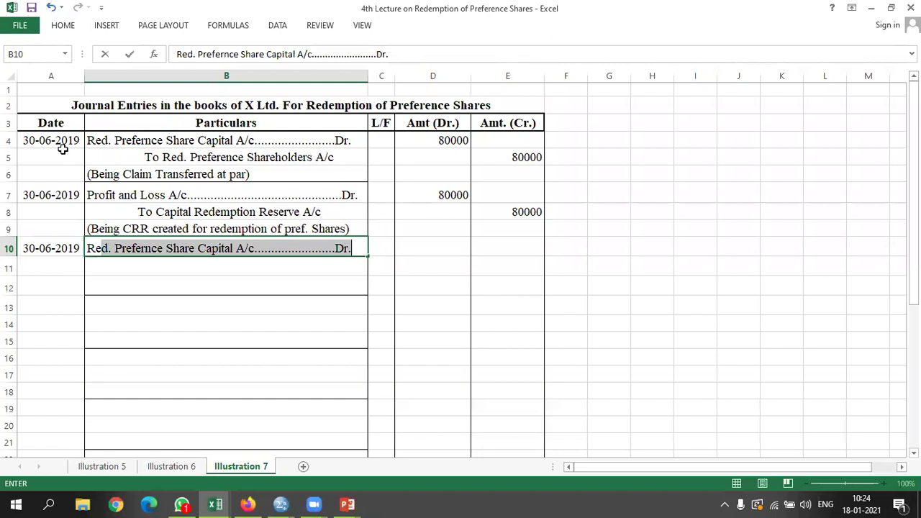
key("End")
key("ctrl+Return")
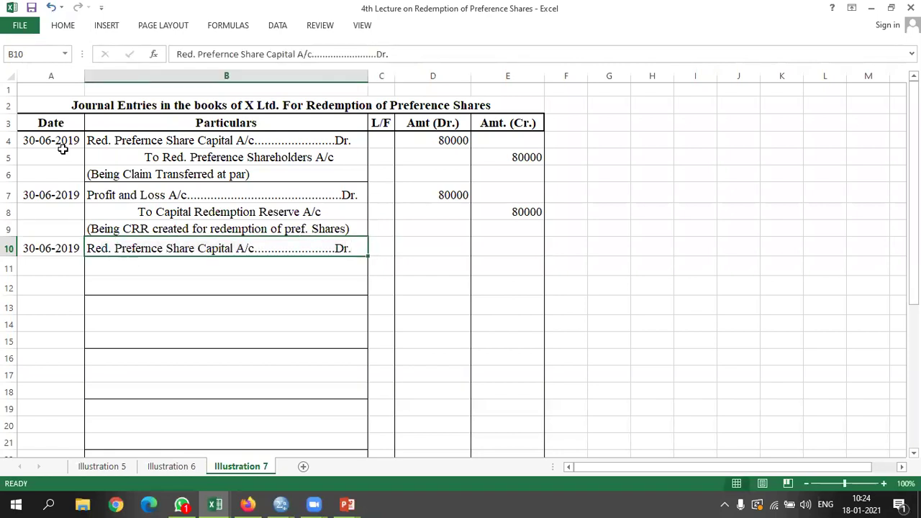
double_click(229, 249)
double_click(230, 249)
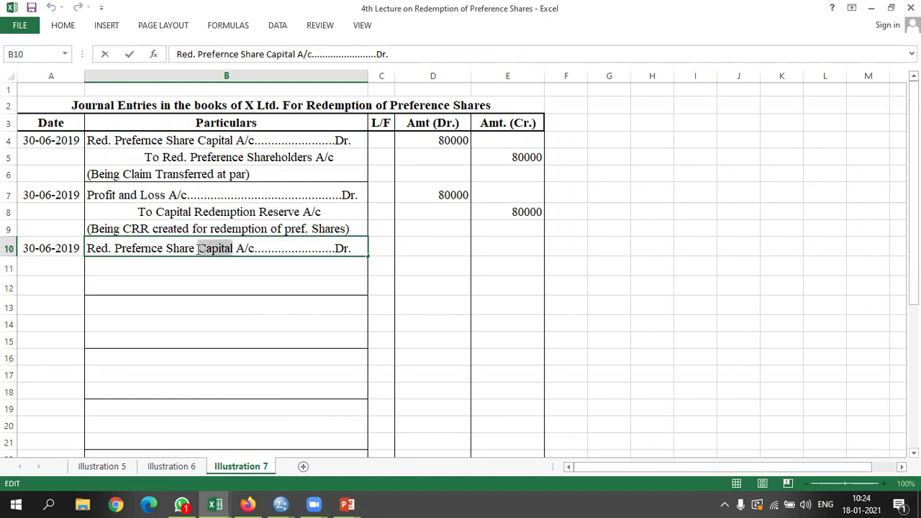
double_click(198, 249)
type("holders")
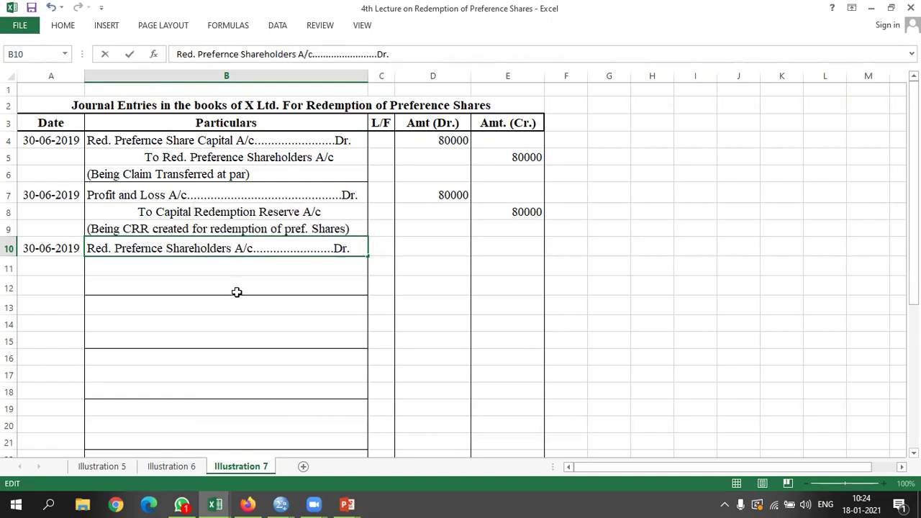
Enter the indented credit line "To Bank A/c" in B11.
left_click(223, 269)
type("T")
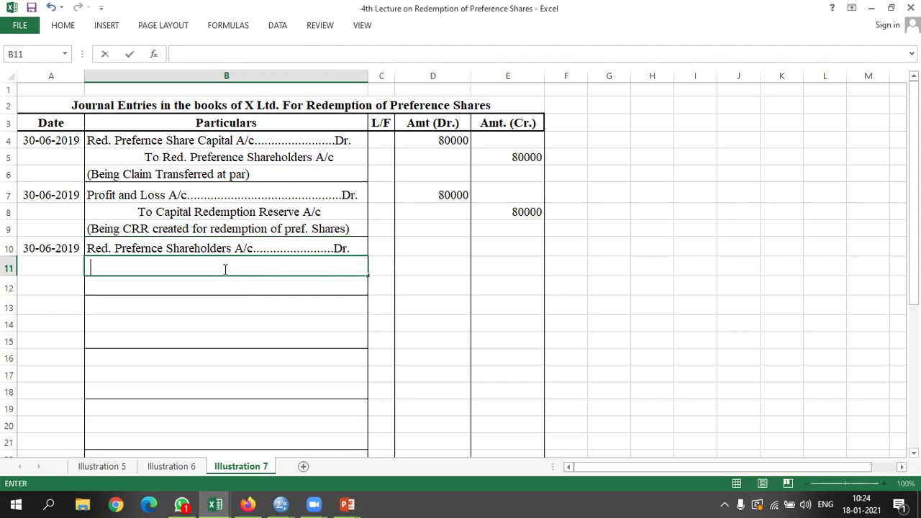
type("o Bank A/c")
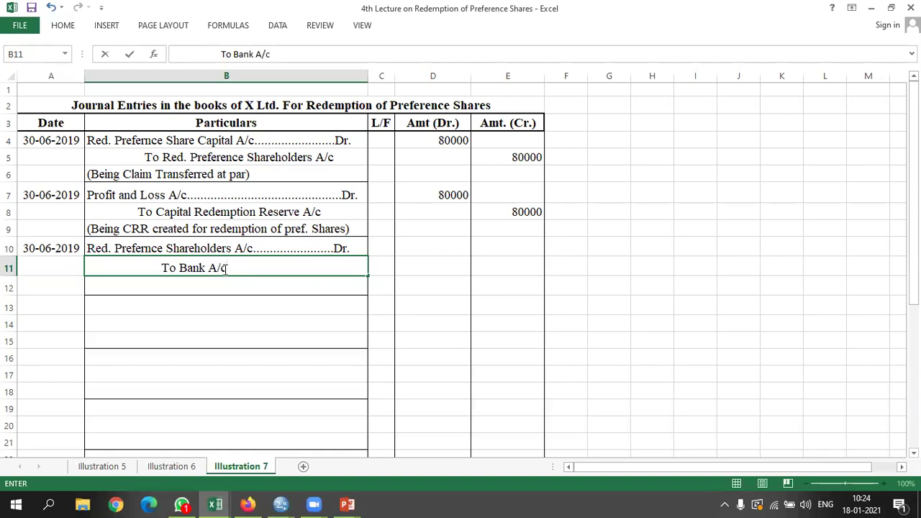
key("Return")
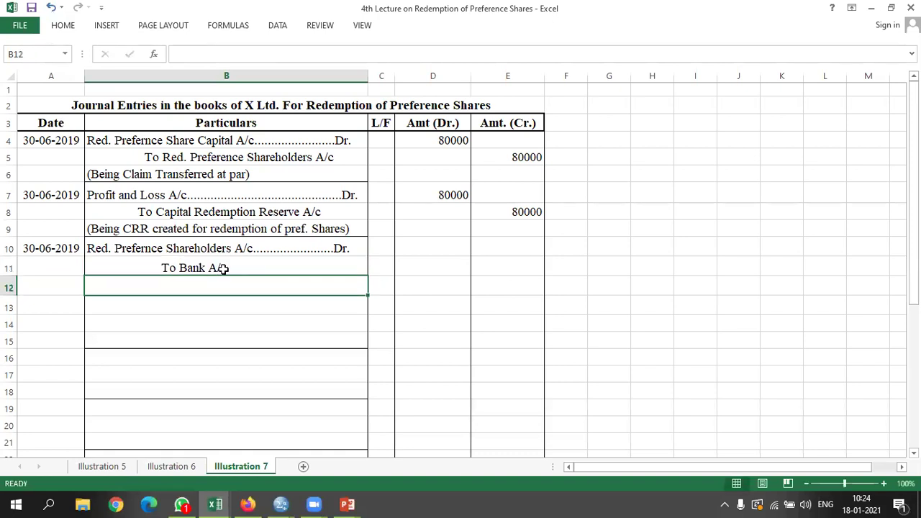
Enter the narration "(Being claim settled at par)" in B12.
type("(Bein")
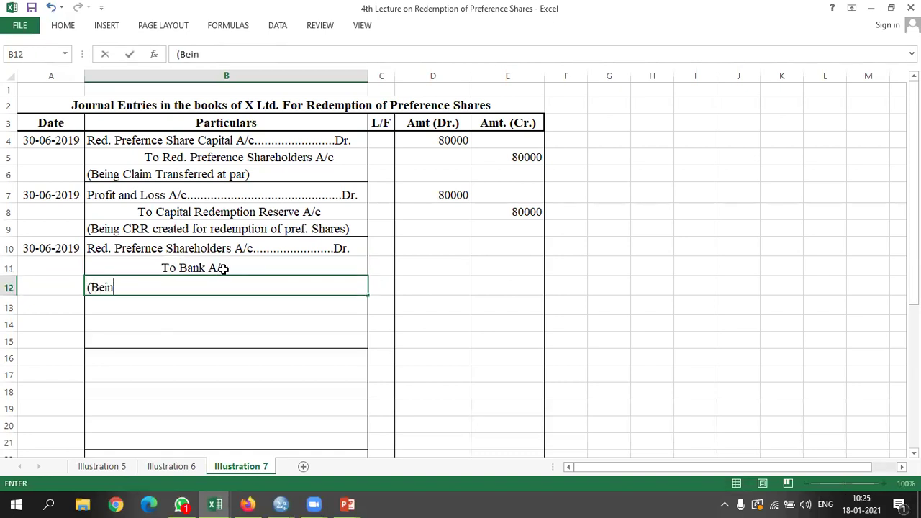
type("g clai")
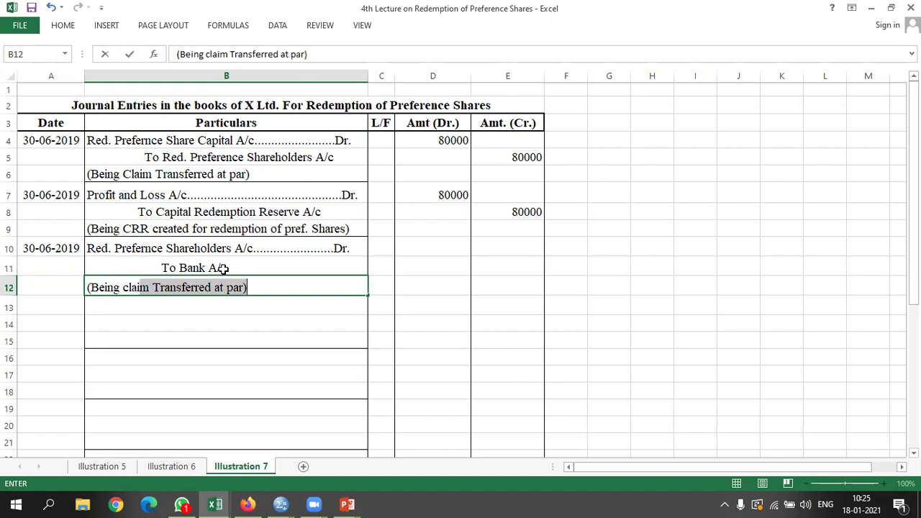
type("m sett")
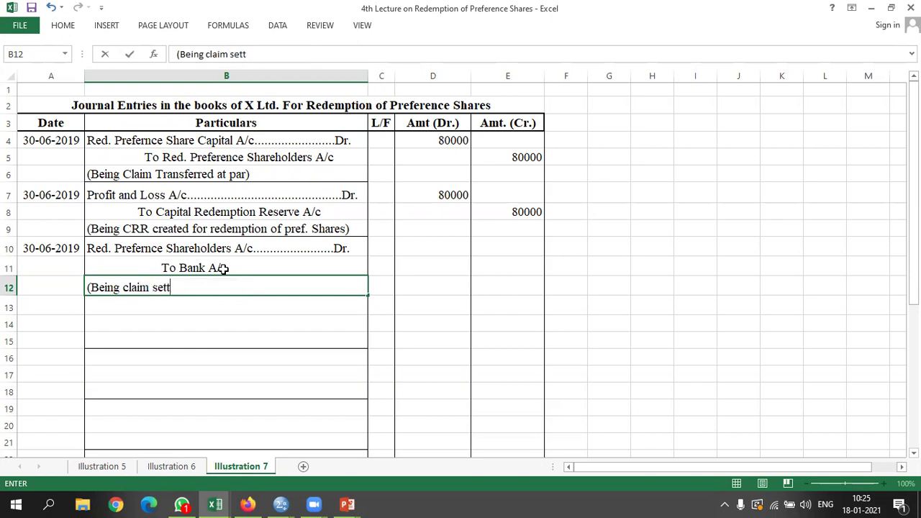
type("led at par)")
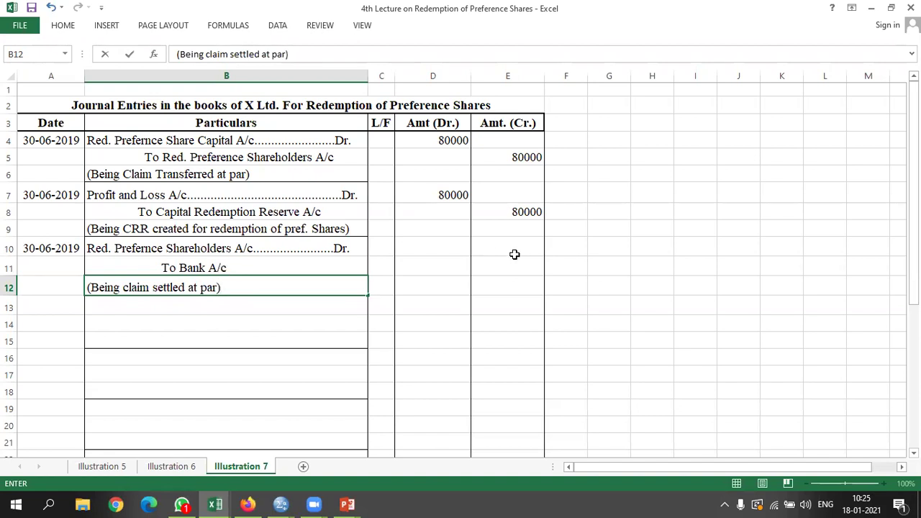
Enter 80000 as the debit amount in D10 and link the credit amount in E11 to it with =D10.
left_click(430, 250)
type("800000")
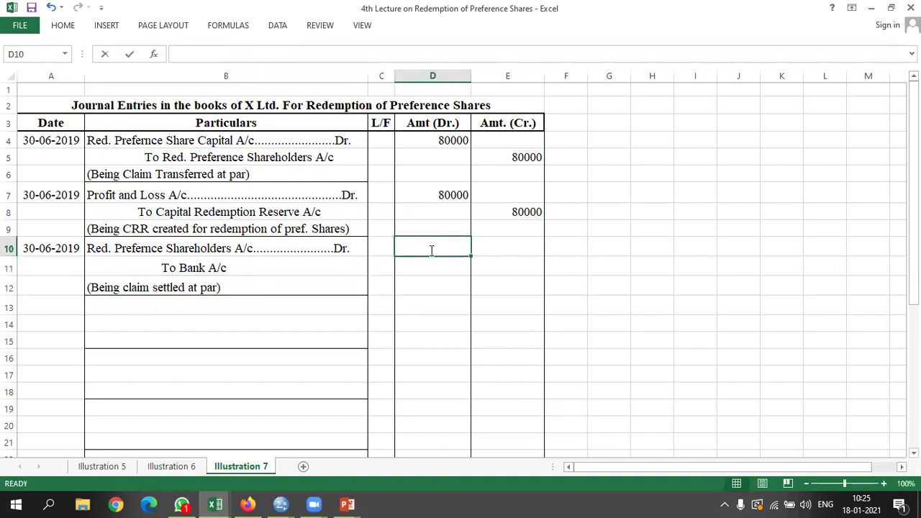
key("BackSpace")
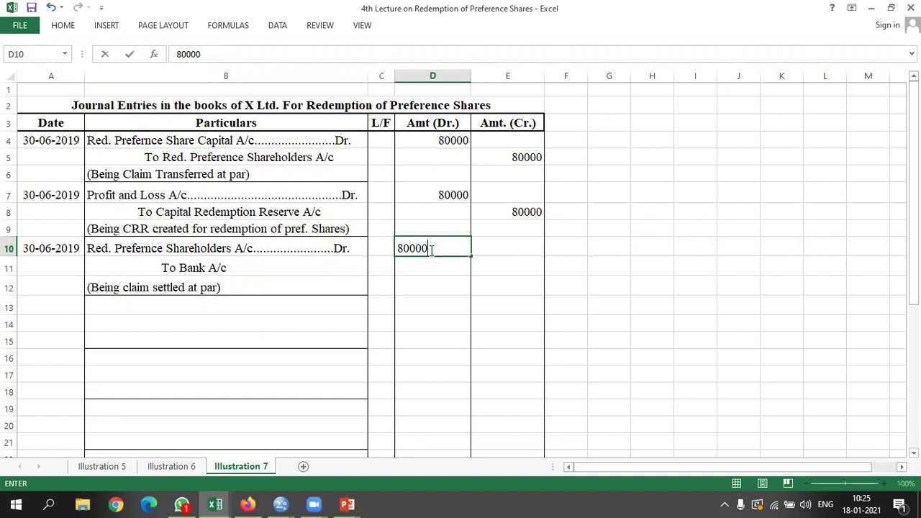
key("Tab")
key("Down")
type("=")
key("Up")
key("Left")
key("Return")
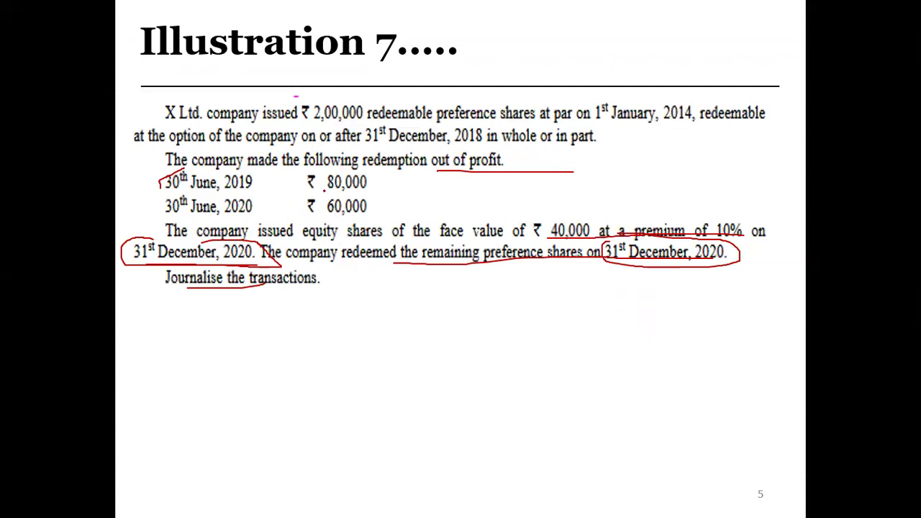
Underline the 80,000 and 60,000 redemption amounts with the pen on the Illustration 7 slide in PowerPoint, and return to the Excel workbook.
mouse_move(325, 188)
left_mouse_down()
mouse_move(367, 190)
mouse_move(347, 190)
left_mouse_up()
left_click_drag(330, 215, 396, 220)
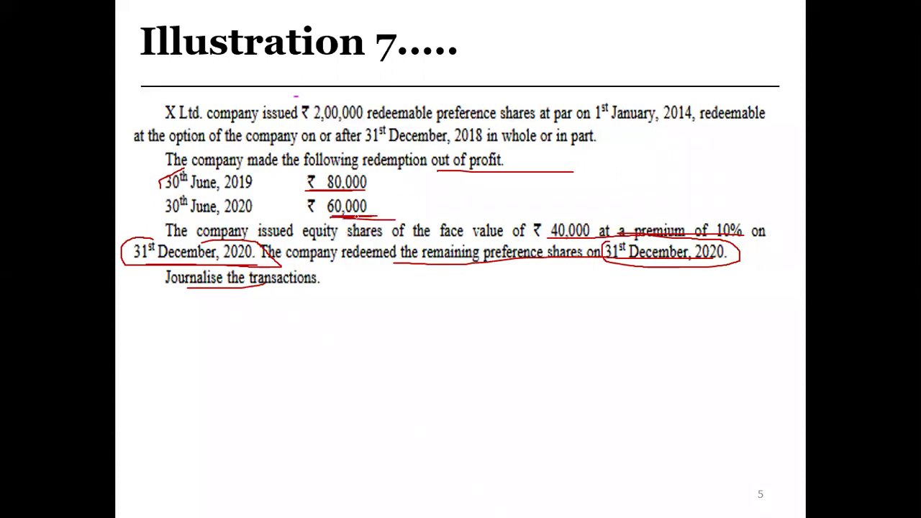
key("alt+Tab")
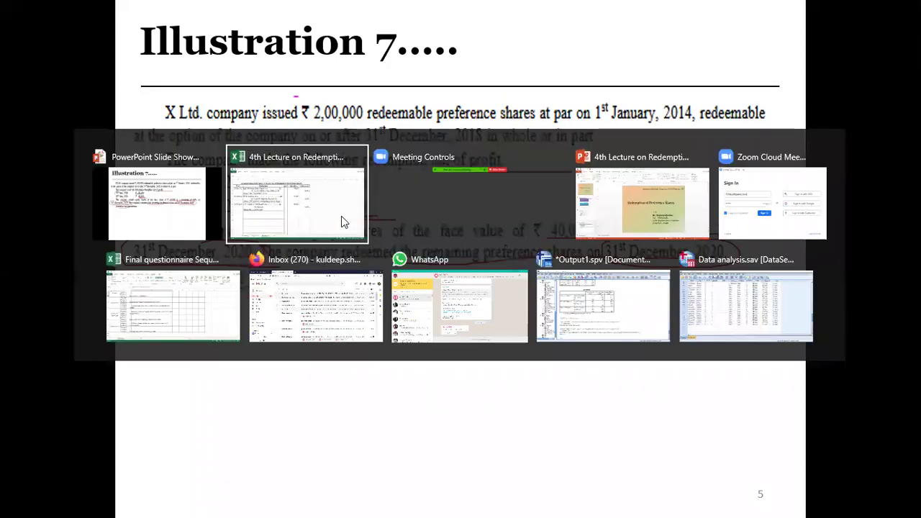
Enter the date 30-06-2020 in A13 for the second redemption's first journal entry.
left_click(44, 308)
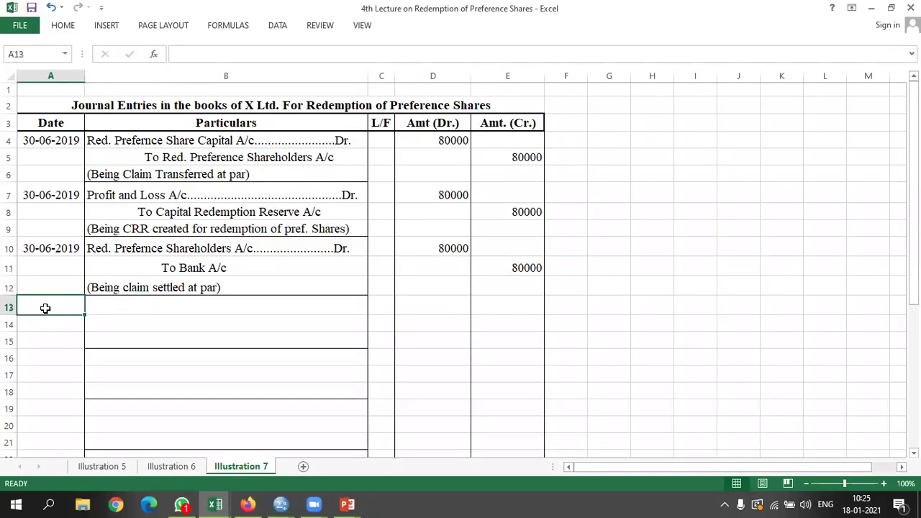
type("3")
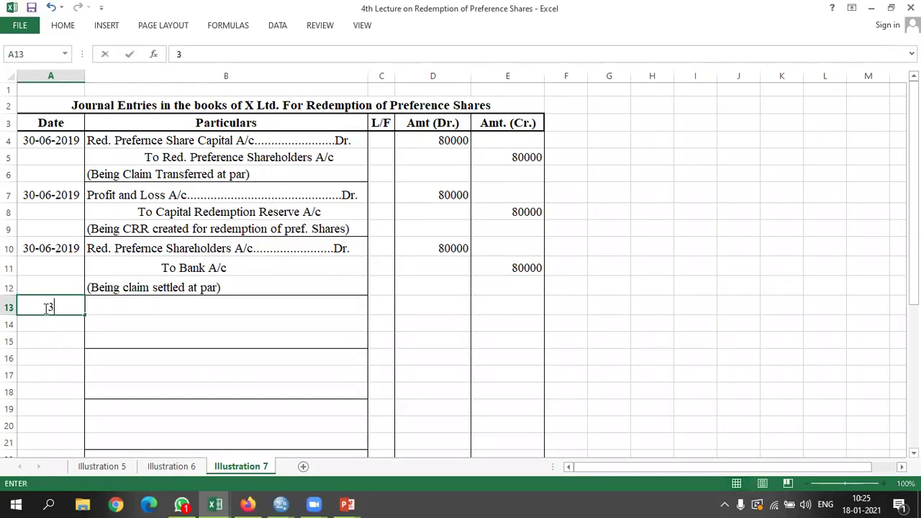
type("0-06-2020")
key("Tab")
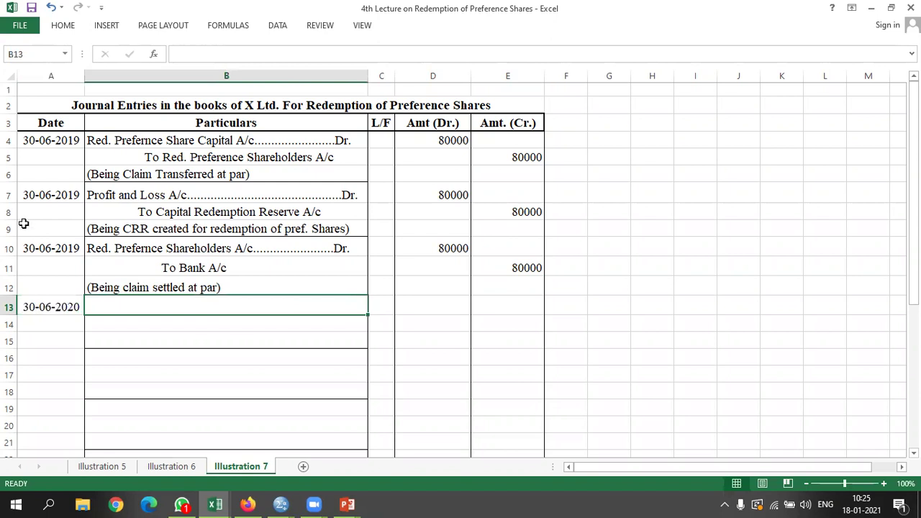
Copy the particulars of the three 2019 entries from B4:B12 into the rows starting at B13.
left_click_drag(170, 145, 169, 286)
key("ctrl+c")
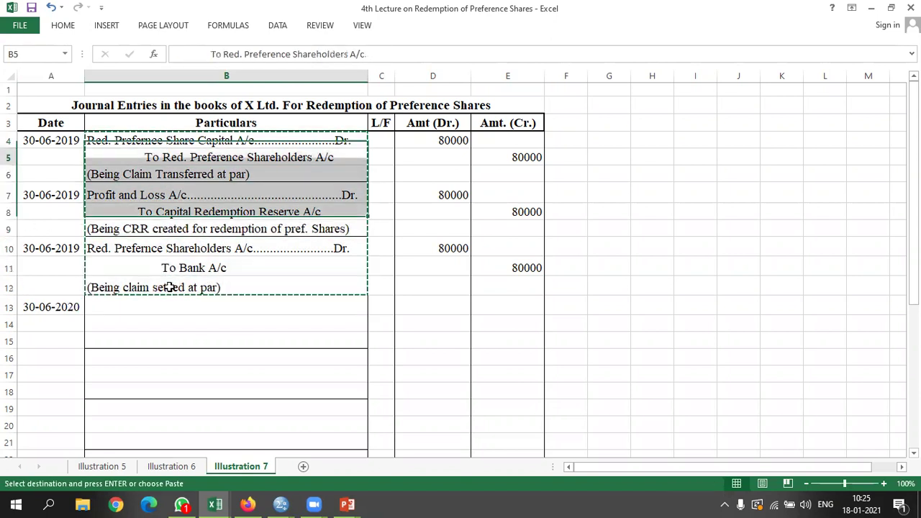
key("Down")
key("Down")
key("Down")
key("Down")
key("Down")
key("Down")
key("Down")
key("Down")
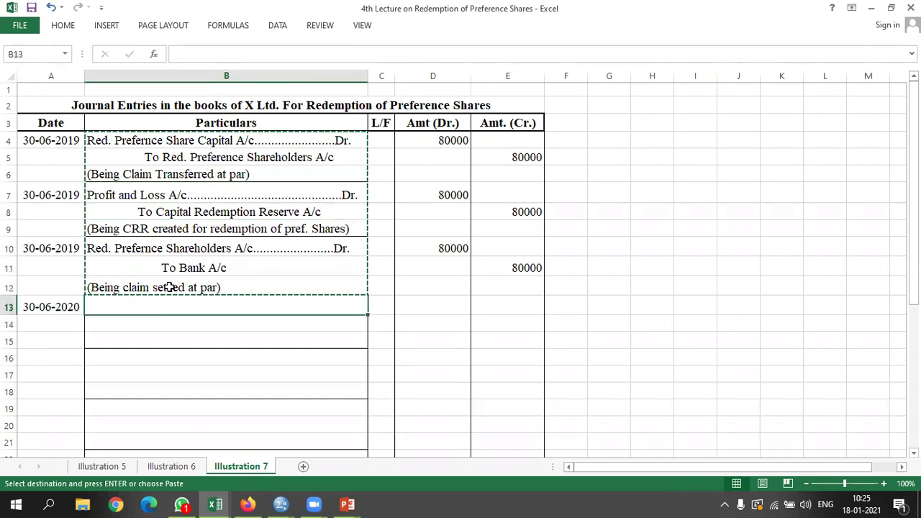
key("Return")
Copy the date 30-06-2020 from A13 into A16 and A19, and reduce the height of row 16.
key("Down")
key("Down")
key("Left")
key("Up")
key("Up")
key("ctrl+c")
key("Down")
key("Down")
key("Down")
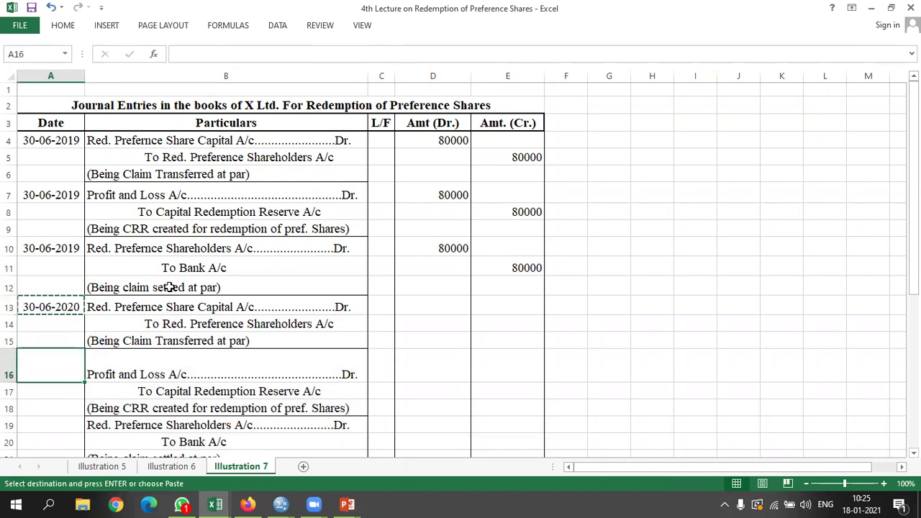
key("ctrl+v")
key("Down")
key("Down")
key("Down")
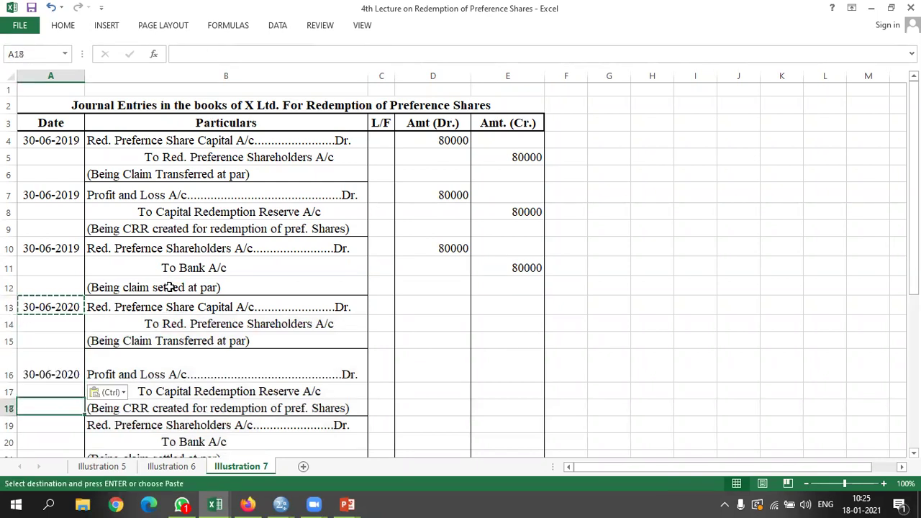
key("ctrl+v")
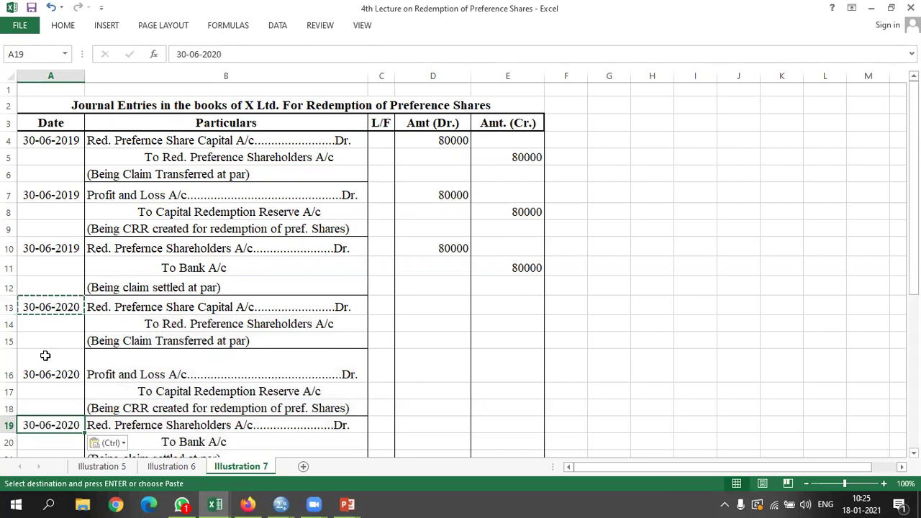
left_click_drag(5, 383, 6, 368)
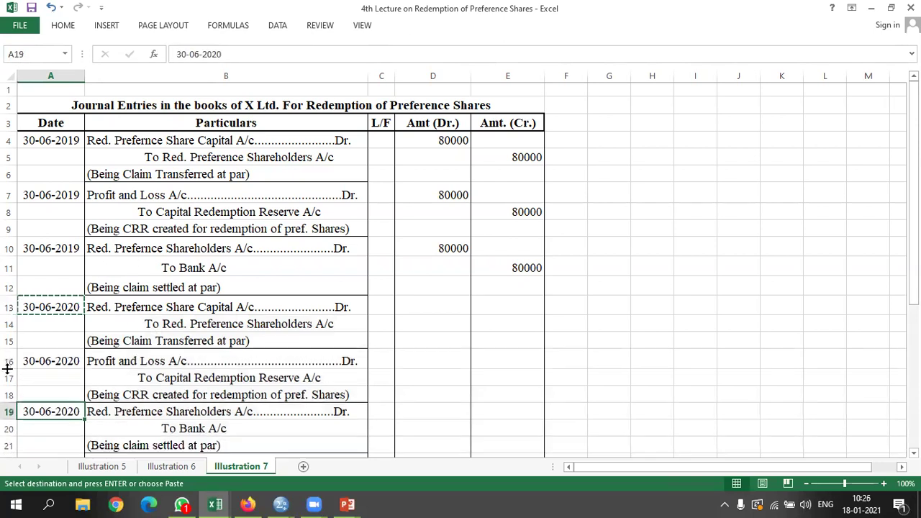
Enter 60000 as the debit amount in D13 and as the credit amount in E14.
left_click(449, 306)
type("60000")
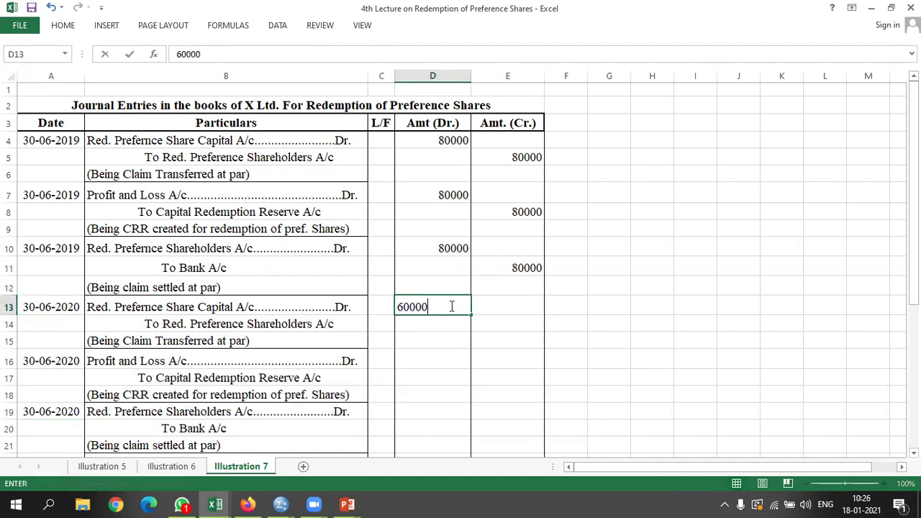
key("Tab")
key("Down")
type("60000")
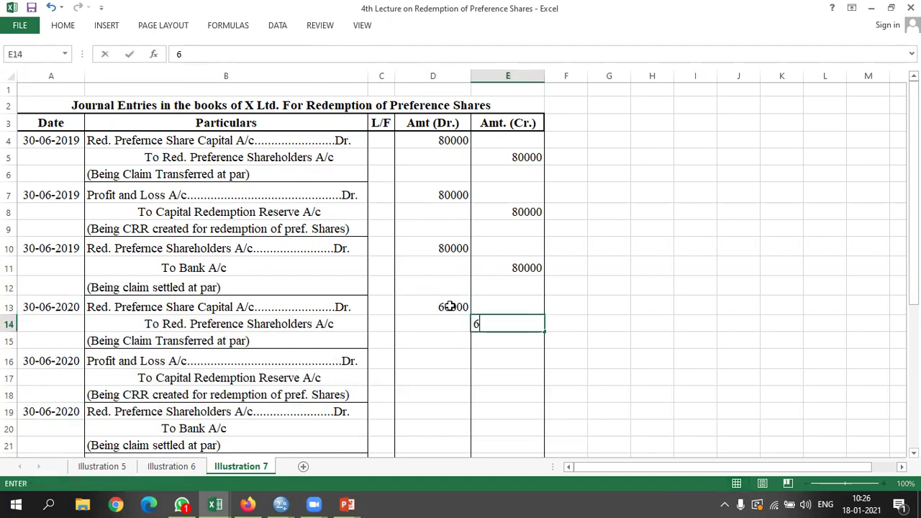
key("Return")
Enter 60000 as the debit amount in D16 and as the credit amount in E17 for the CRR entry.
key("Left")
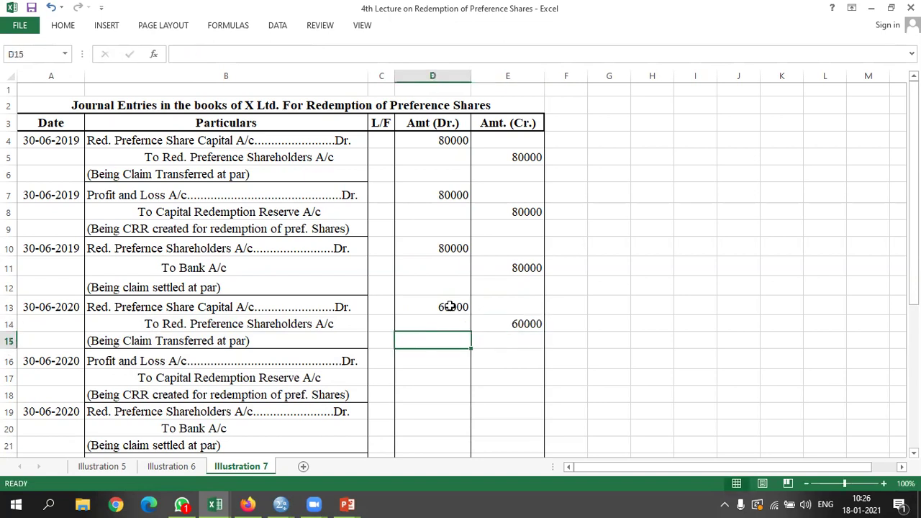
key("Down")
type("60000")
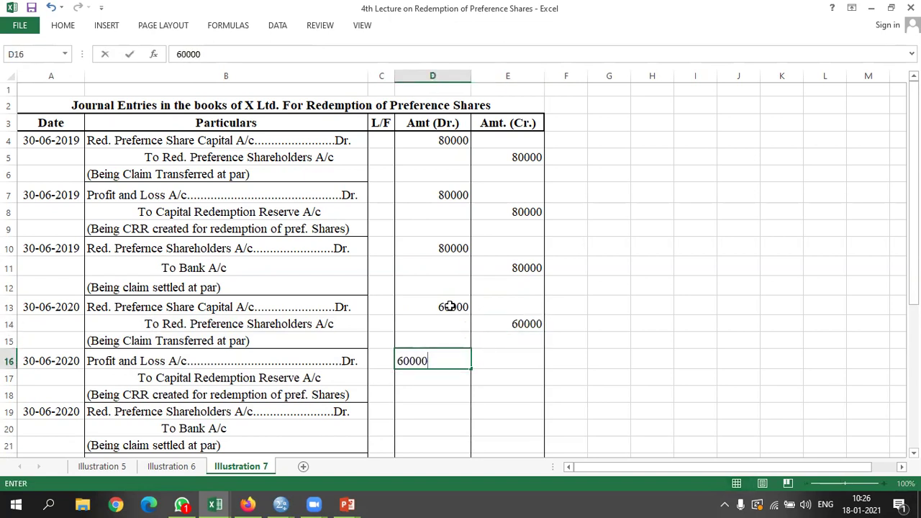
key("Tab")
key("Down")
type("600000")
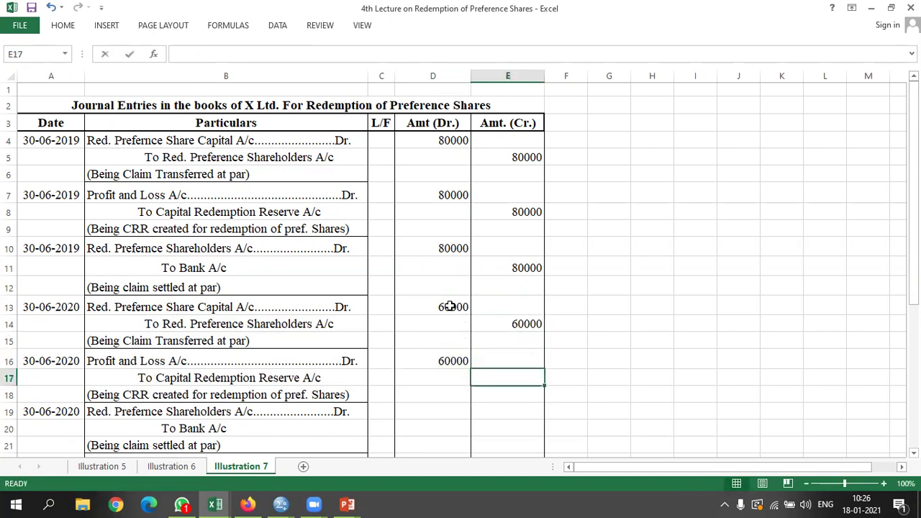
key("BackSpace")
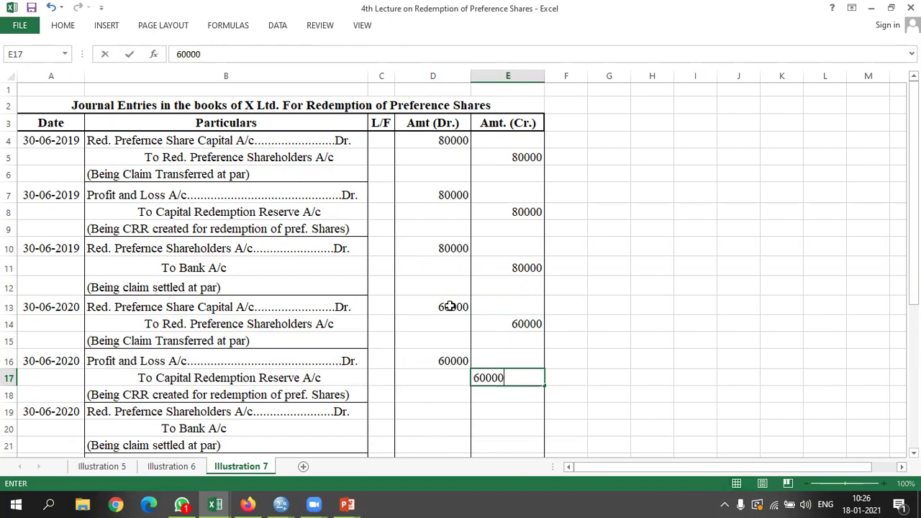
key("Return")
Enter 60000 as the debit amount in D19 and as the credit amount in E20 for the bank settlement entry.
key("Down")
key("Left")
type("60000")
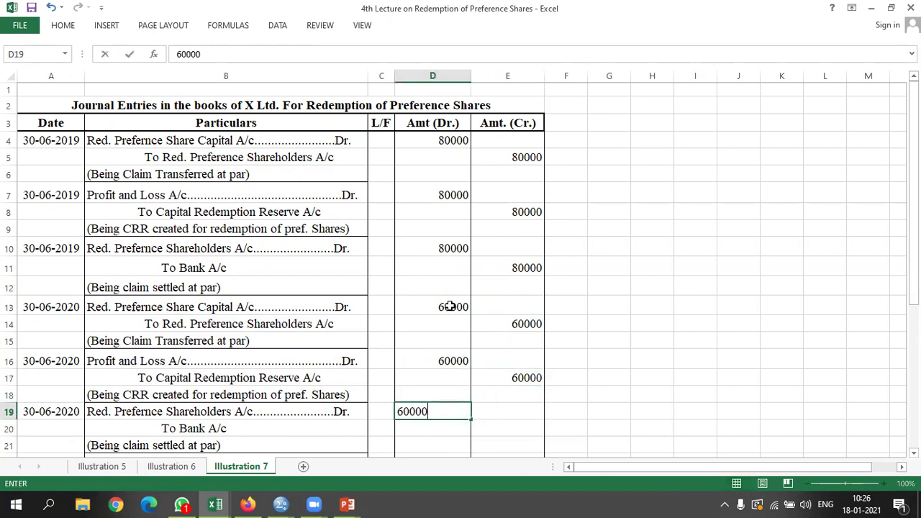
key("Tab")
key("Down")
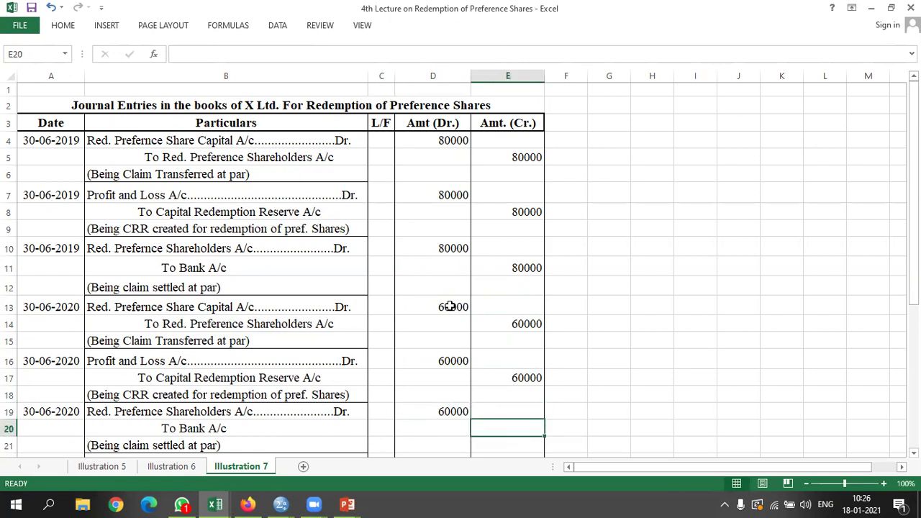
type("60000")
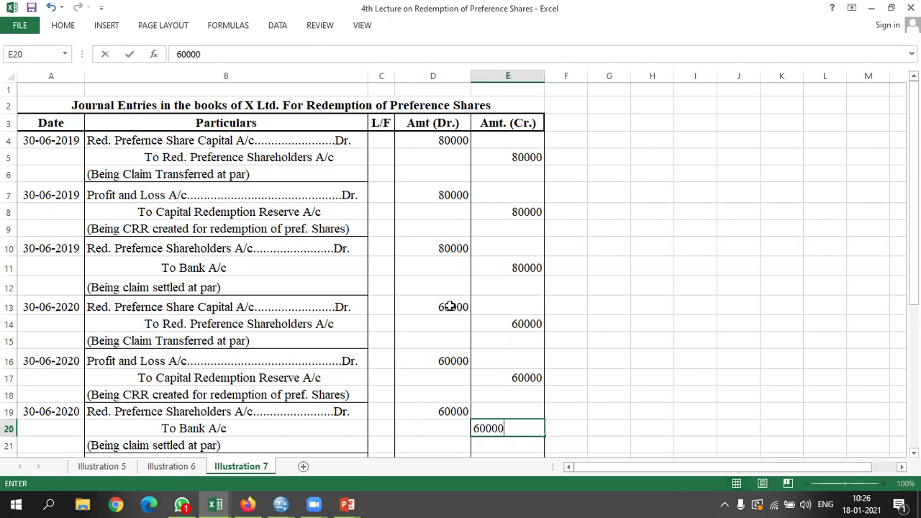
key("Down")
key("Down")
key("Down")
key("Down")
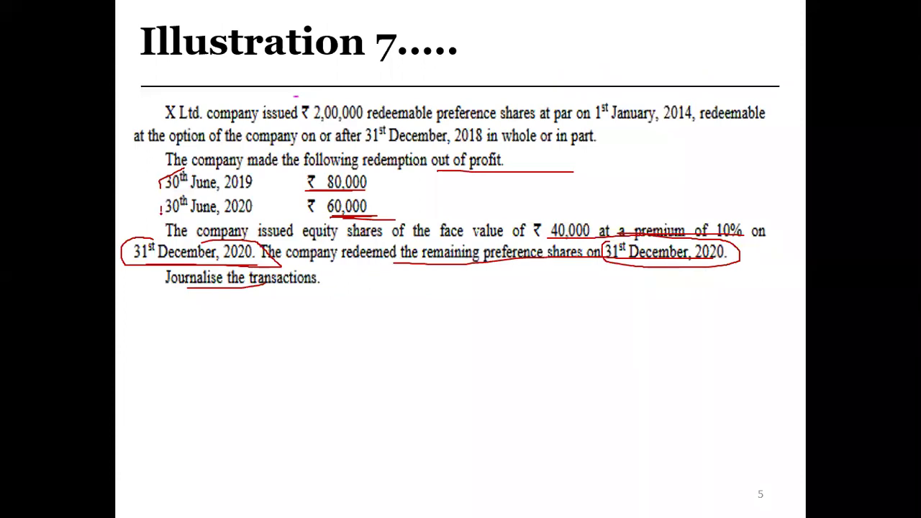
On the Illustration 7 slide, underline the issued 2,00,000, bracket the 80,000 and 60,000 redemptions, and write their sum 140000 beside them.
left_click_drag(160, 209, 184, 196)
left_click_drag(316, 123, 375, 120)
left_click_drag(380, 183, 380, 203)
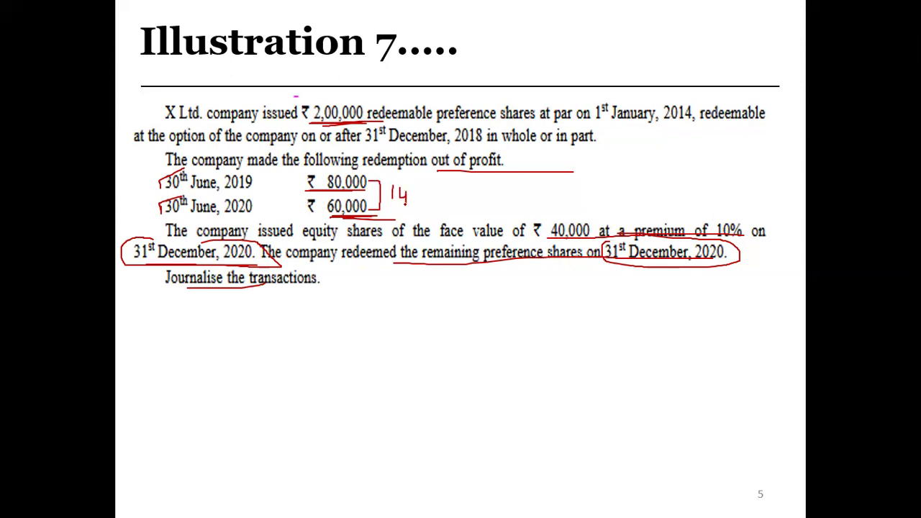
mouse_move(415, 206)
left_mouse_down()
mouse_move(410, 190)
mouse_move(445, 212)
mouse_move(440, 192)
left_mouse_up()
mouse_move(460, 193)
left_mouse_down()
mouse_move(474, 193)
mouse_move(461, 197)
left_mouse_up()
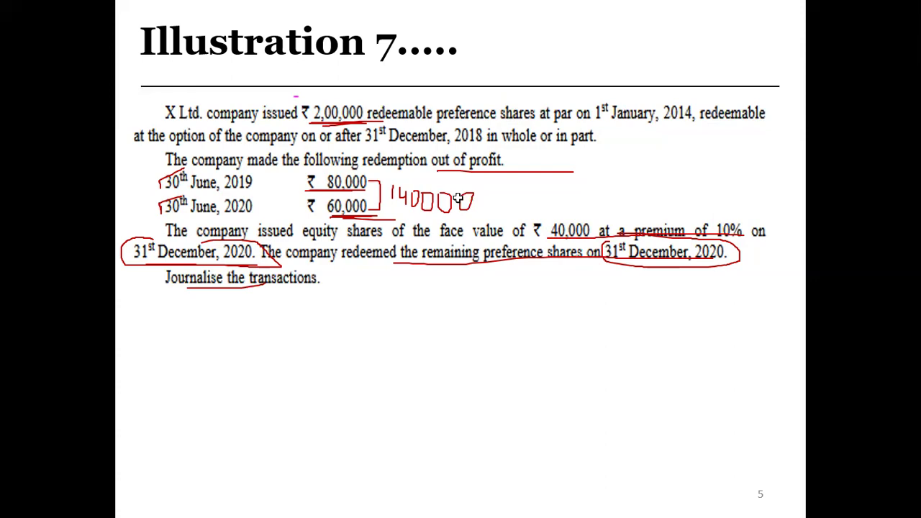
Switch to Excel and enter the date 31-12-2020 in A22 for the final redemption.
key("alt+Tab")
left_click_drag(913, 223, 847, 299)
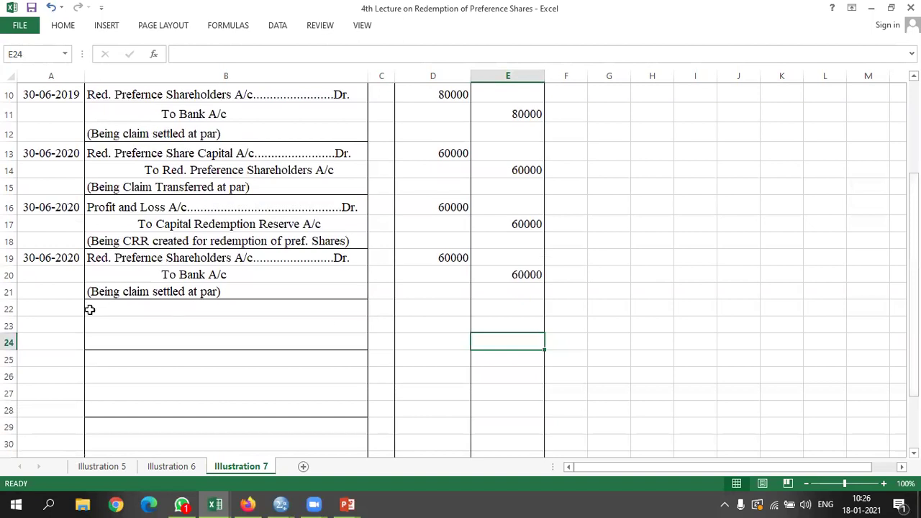
left_click(56, 311)
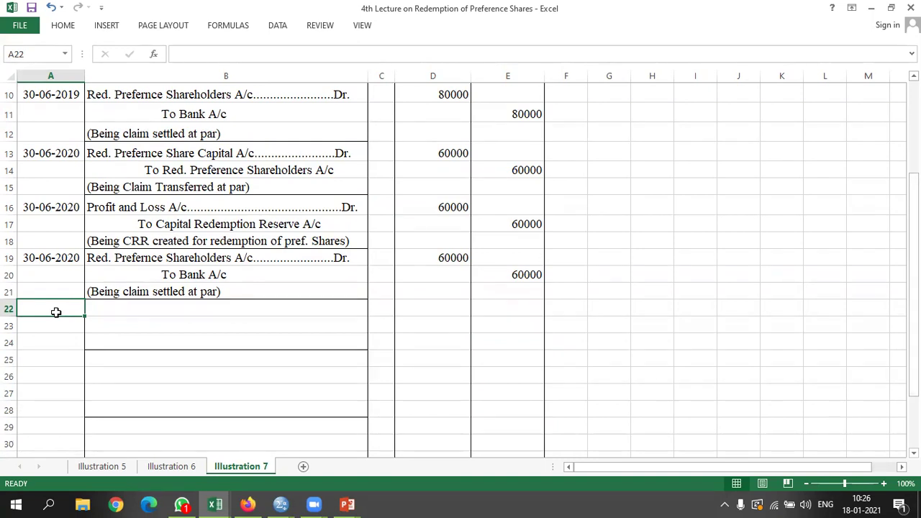
type("31-12")
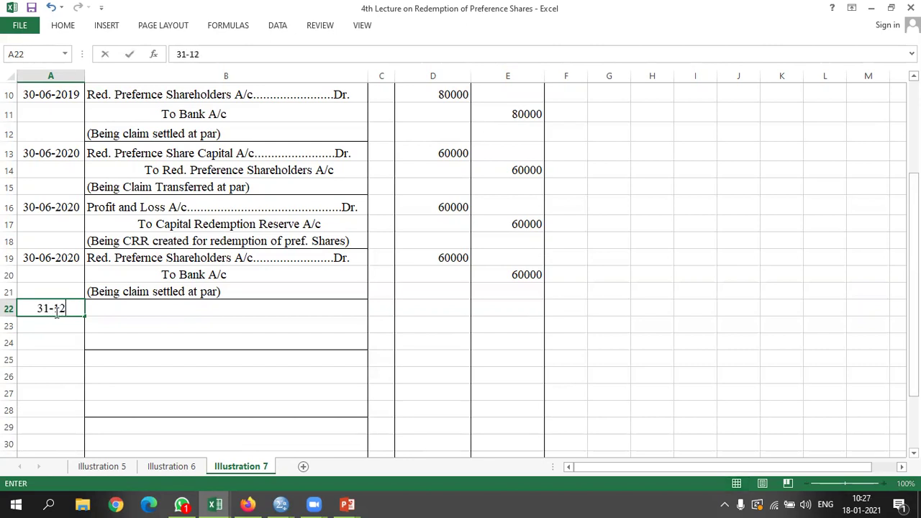
type("-2020")
key("Tab")
Copy the share capital transfer entry with its narration from B13:B15 into B22:B24.
key("Up")
key("Up")
key("Up")
key("Up")
key("Up")
key("Up")
key("Up")
key("Up")
key("Up")
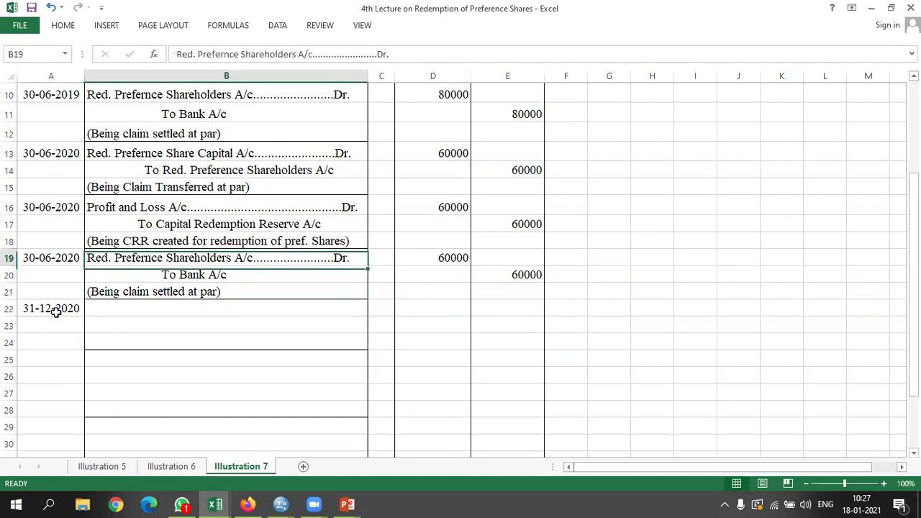
key("shift+Down")
key("shift+Down")
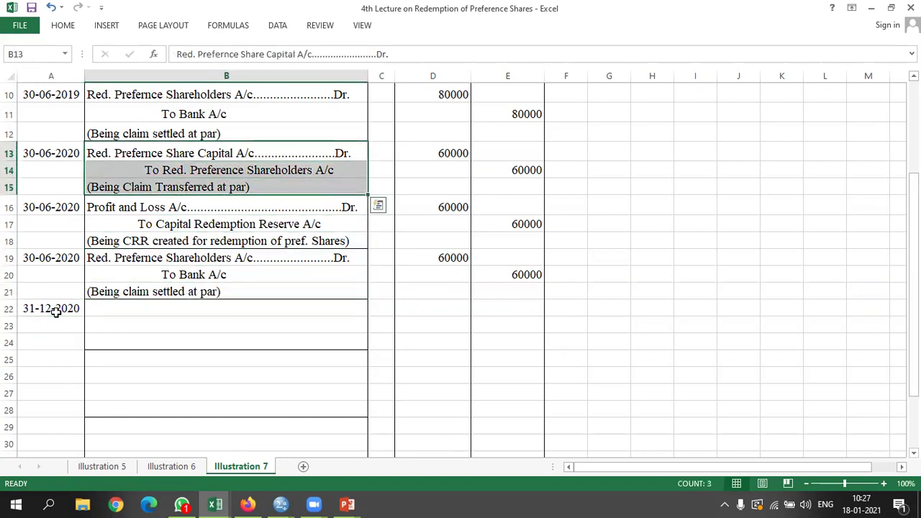
key("ctrl+c")
key("Down")
key("Down")
key("Down")
key("Down")
key("Down")
key("Down")
key("Down")
key("Down")
key("Down")
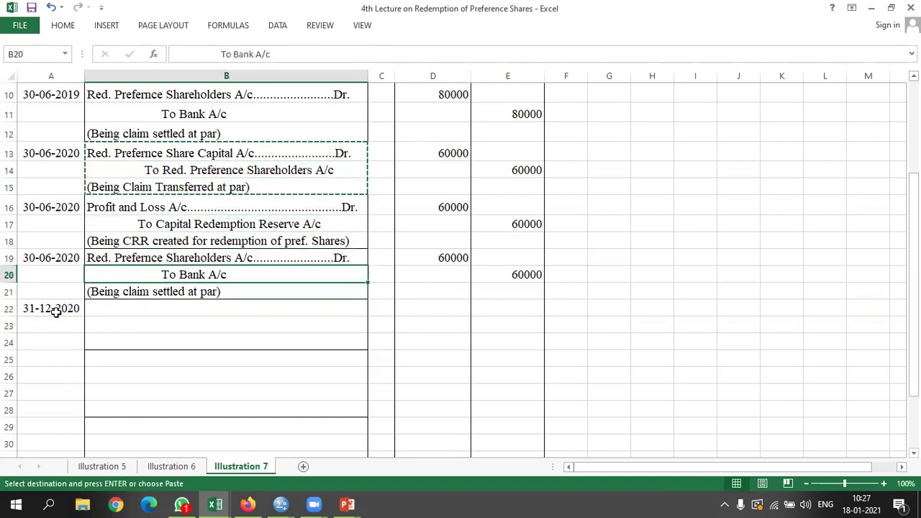
key("Return")
Enter 60000 as the debit amount in D22 and as the credit amount in E23.
key("Right")
key("Right")
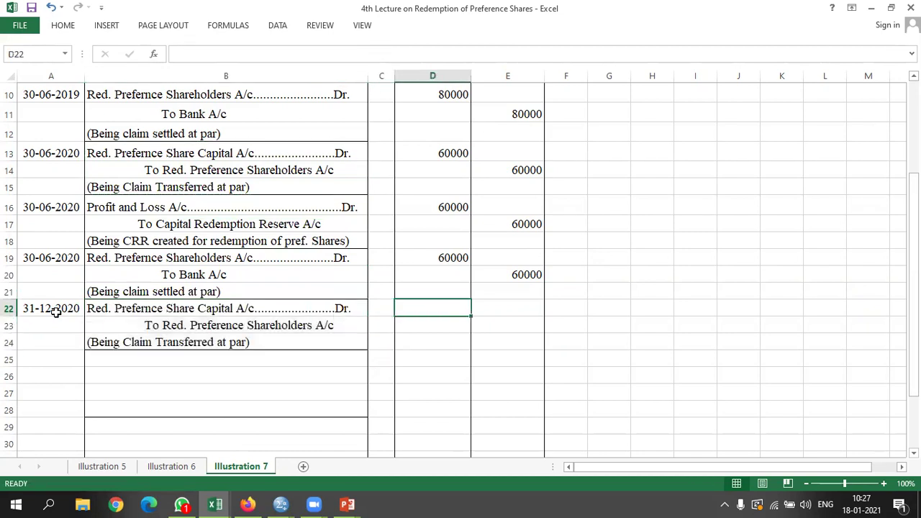
type("60000")
key("ctrl+Return")
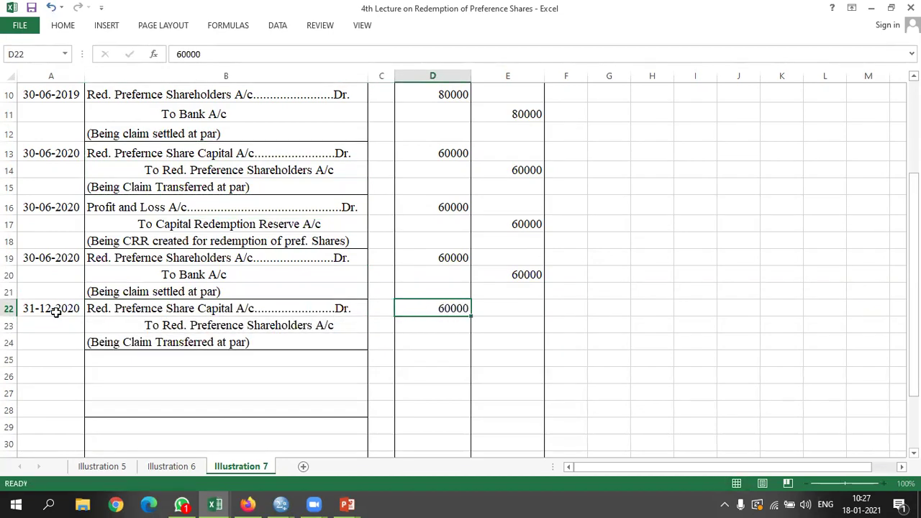
key("Right")
key("Down")
type("60000")
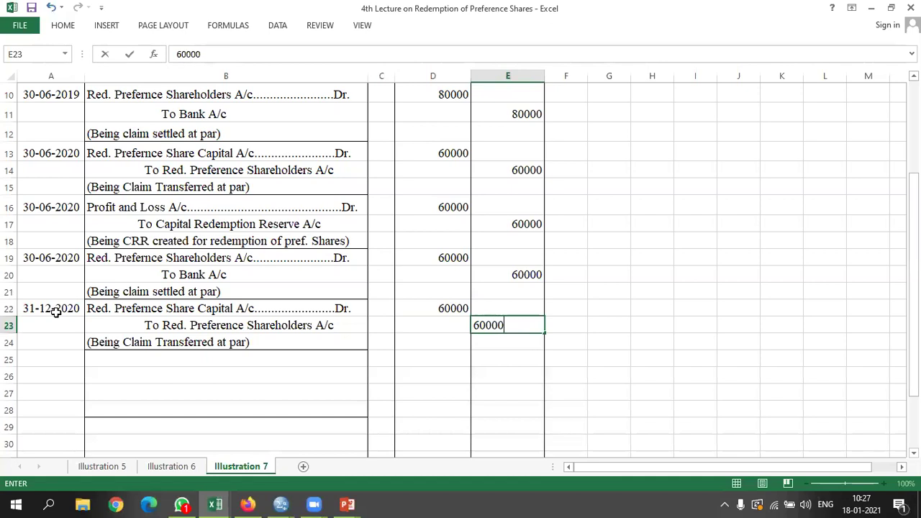
key("Return")
Copy the date 31-12-2020 from A22 into A25.
key("Left")
key("Left")
key("Left")
key("Left")
key("Up")
key("Up")
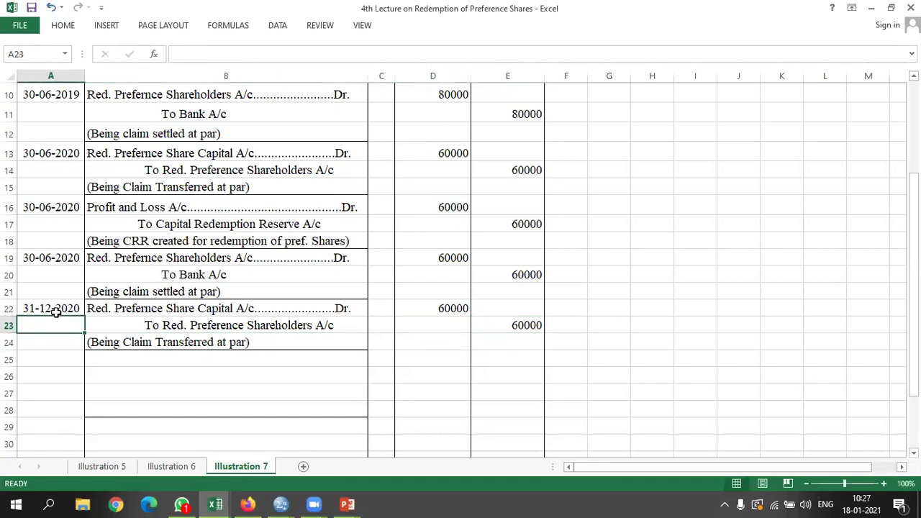
key("ctrl+c")
key("Down")
key("Down")
key("Down")
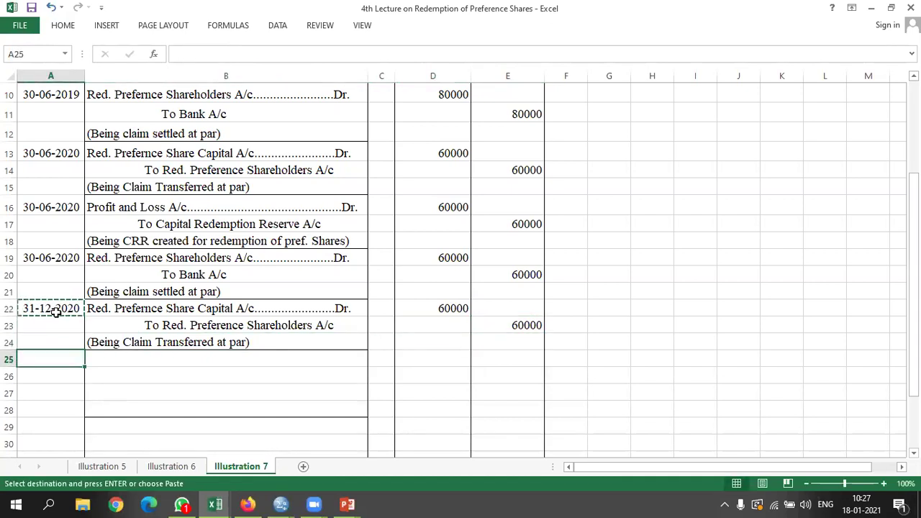
key("Return")
Enter the debit line "Bank A/c" in B25, followed by a row of dots and "Dr.".
key("Right")
type("Ba")
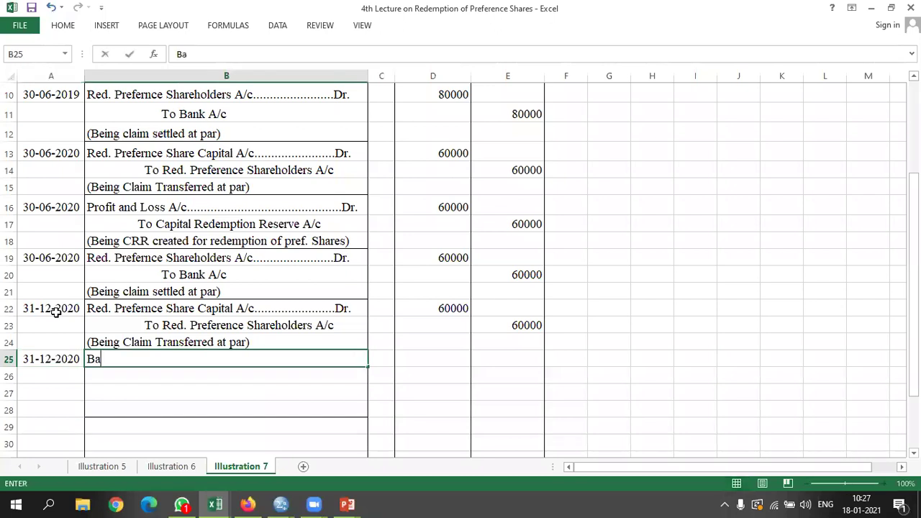
type("nk A/c.....................")
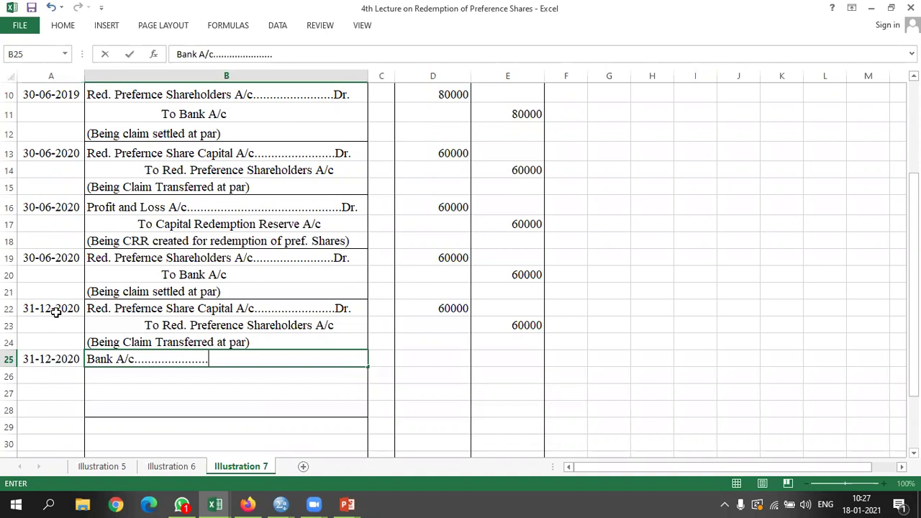
type("............................................Dr.")
key("Return")
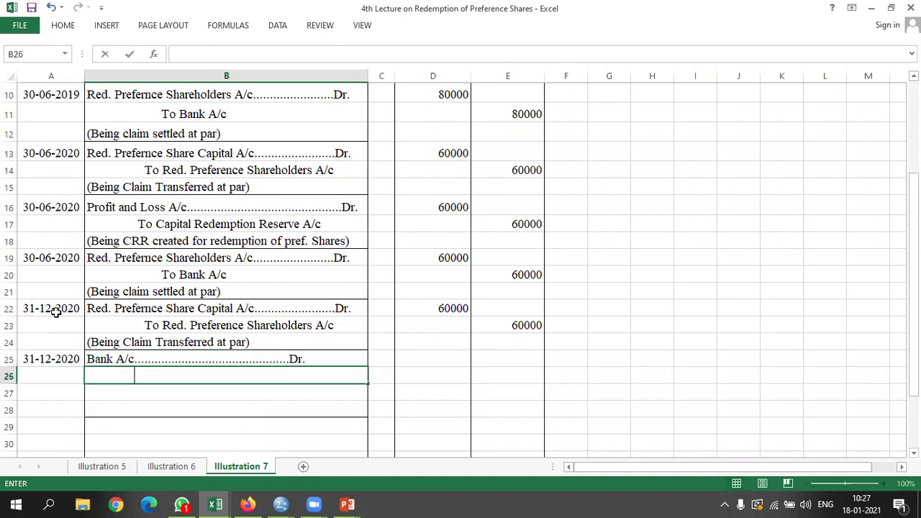
Enter the indented credit line "To Equity Share Capital A/c" in B26.
type("To Eq")
type("uity")
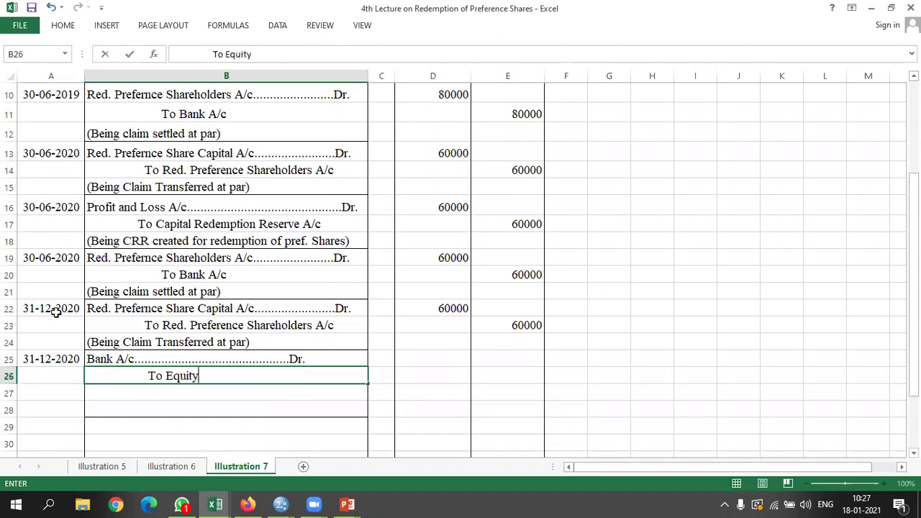
type(" Share Capt")
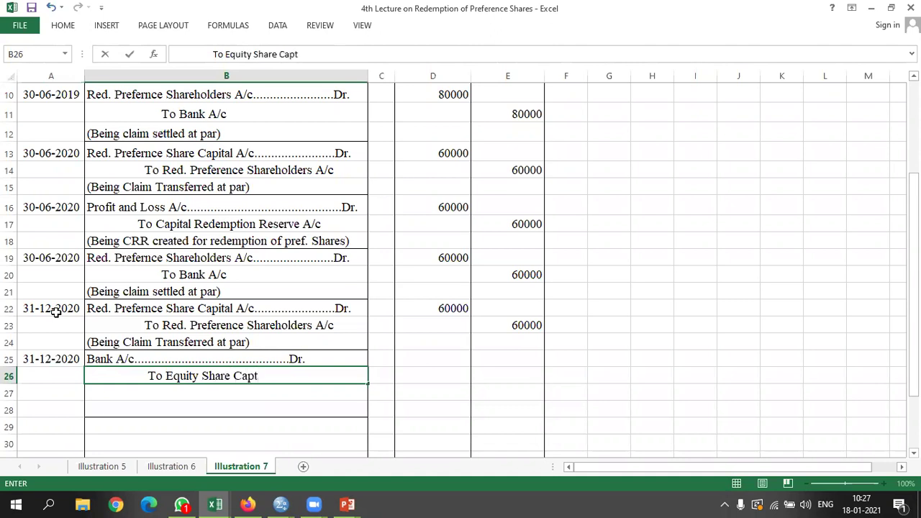
key("BackSpace")
type("ital A/c")
key("Return")
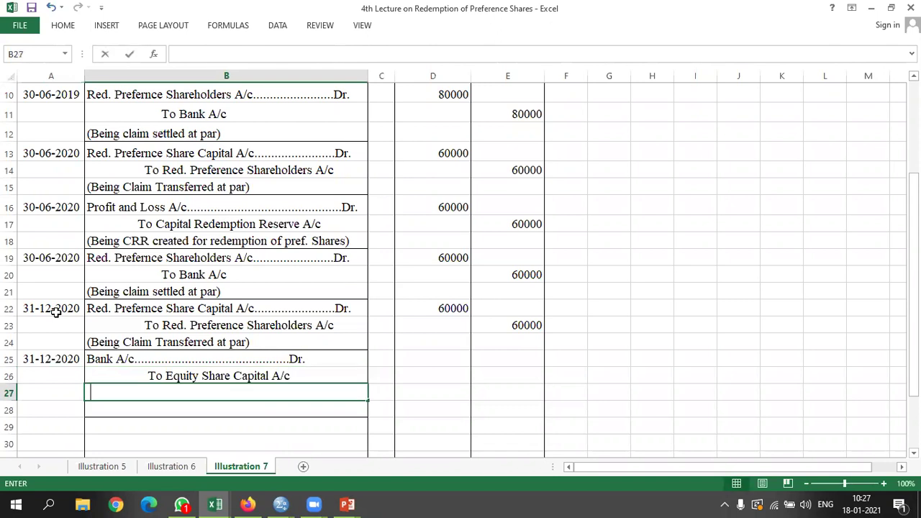
Write the second indented credit line "To Security Premium A/c" in B27.
type("To Sec")
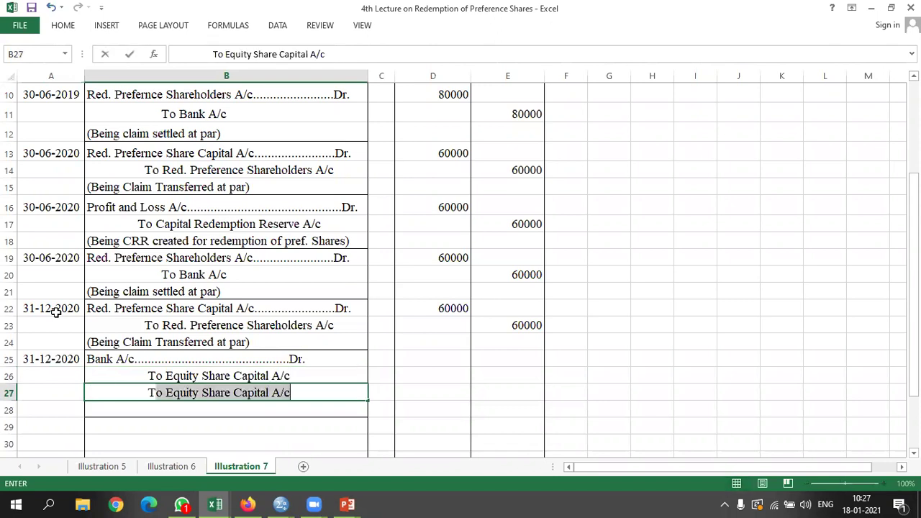
type("uriyt")
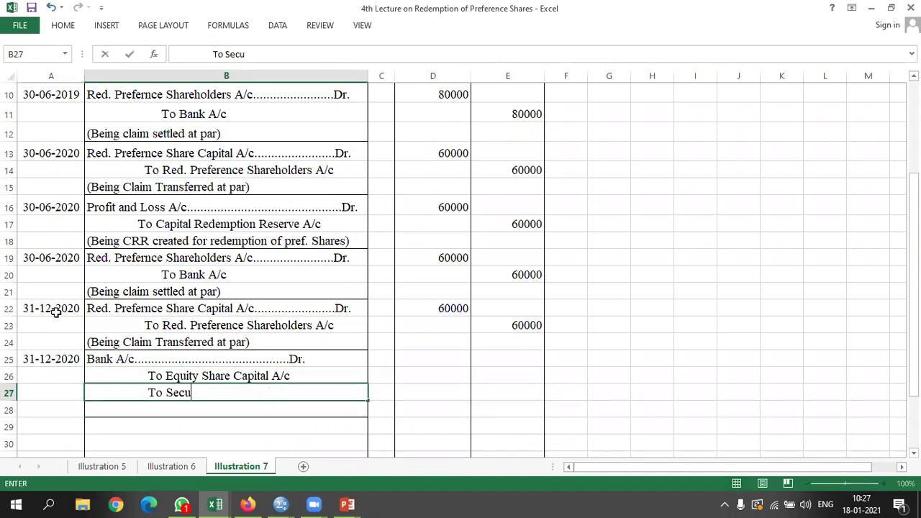
key("BackSpace")
type("ty Premium")
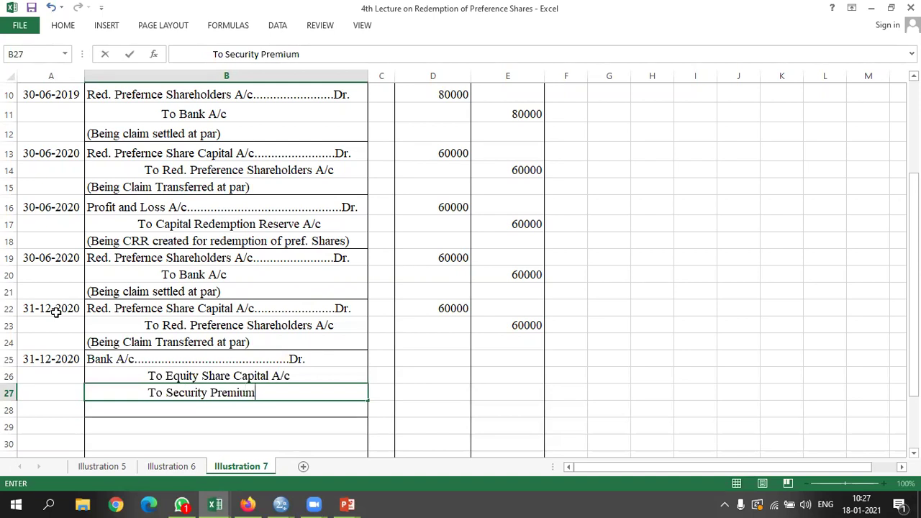
type(" A/c")
Circle the ₹ 40,000 equity issue on the PowerPoint slide, and back in Excel enter 40000 as the share capital credit in E26.
key("alt+Tab")
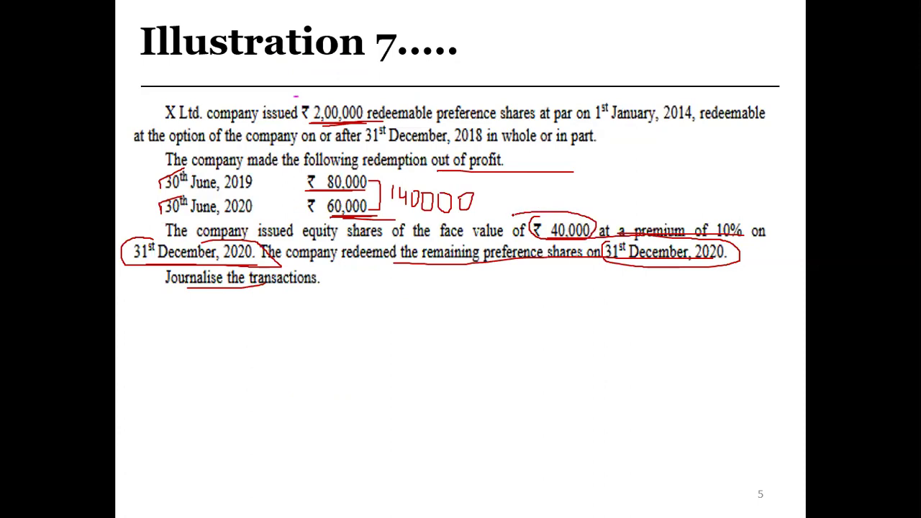
left_click_drag(438, 243, 493, 242)
key("alt+Tab")
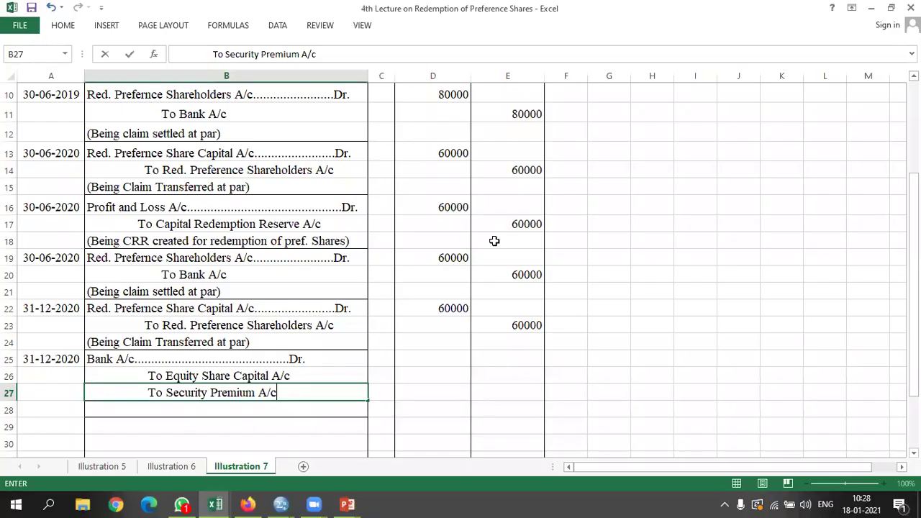
left_click(488, 379)
type("40000")
key("Return")
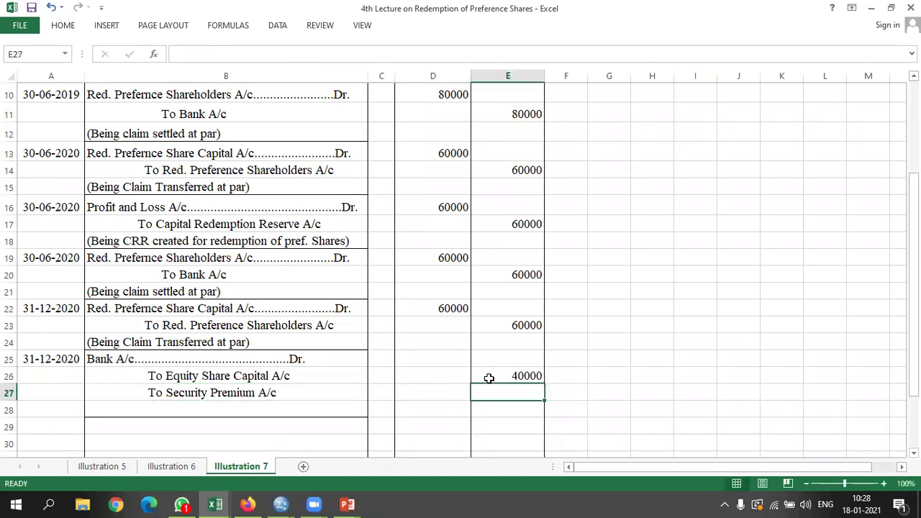
Enter 4000 as the security premium credit in E27 and 44000 as the bank debit in D25.
type("4000")
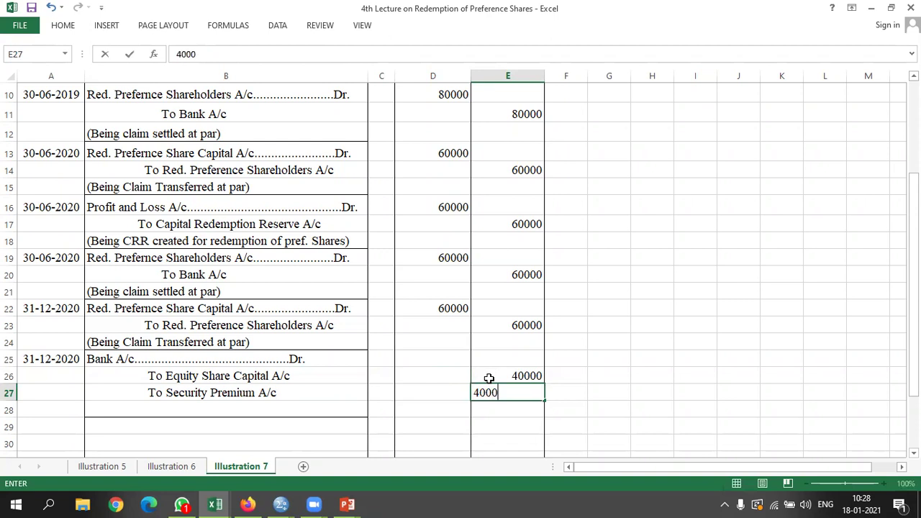
key("Left")
key("Up")
key("Up")
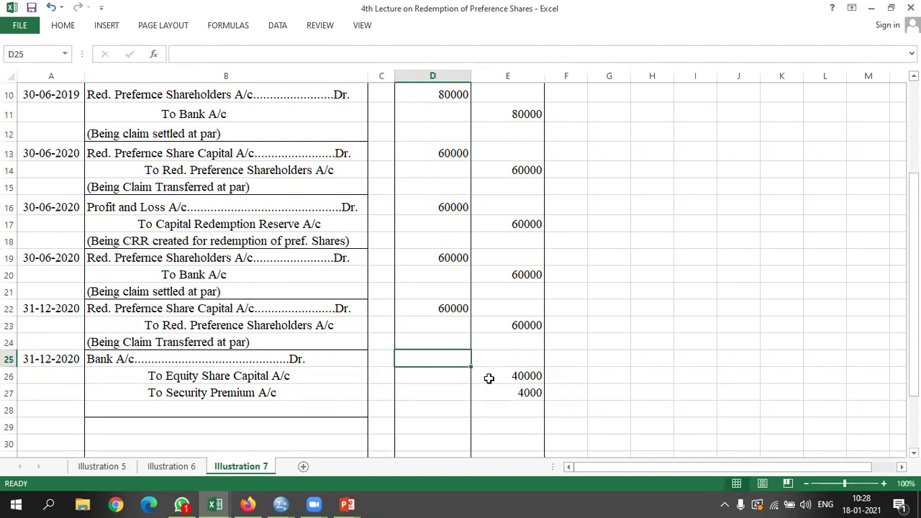
type("44000")
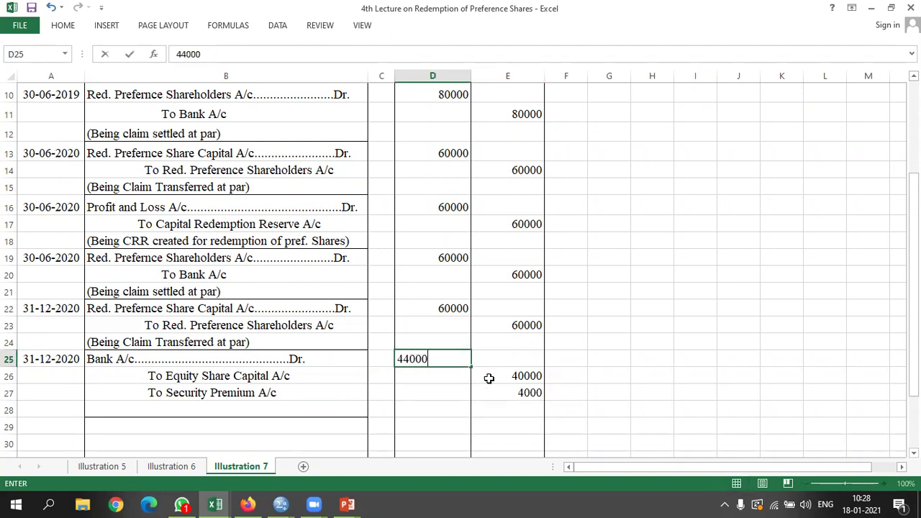
key("Return")
Add the narration "(Being Equity Shares issued at 10% premium)" in B28.
key("Left")
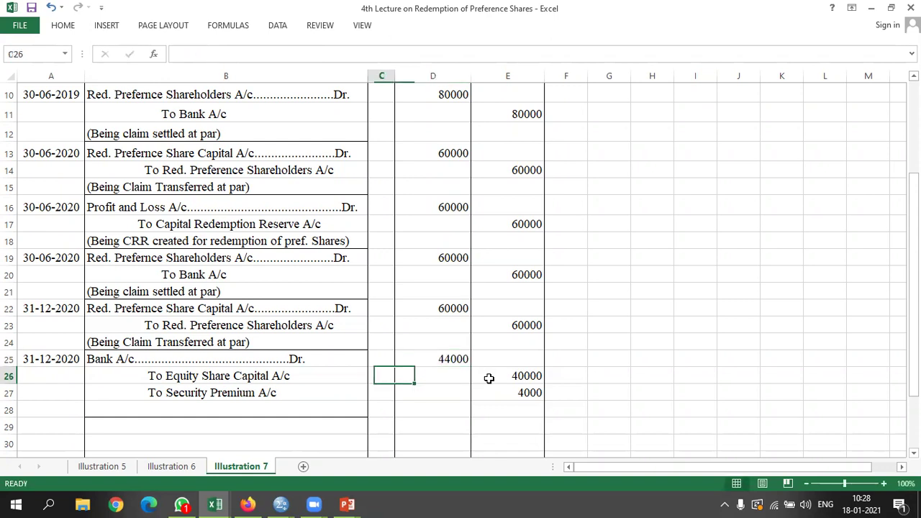
key("Left")
key("Down")
key("Down")
type("(Bein")
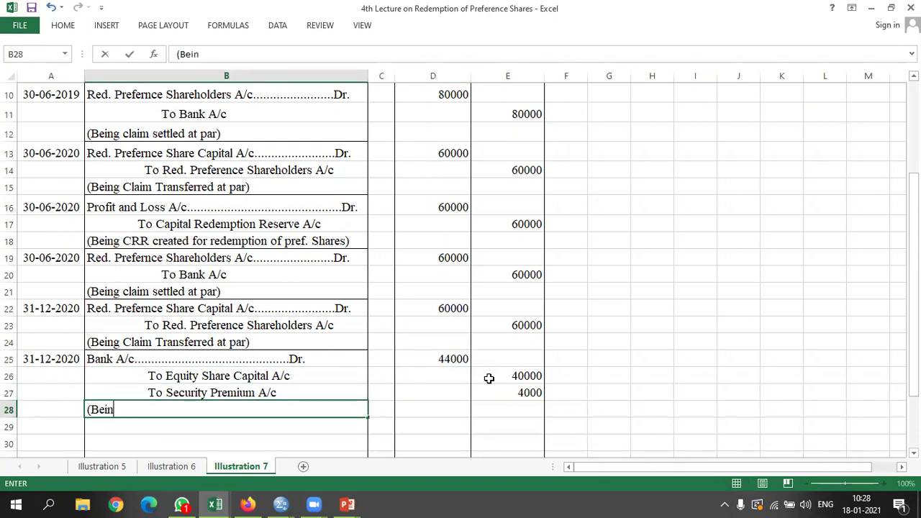
type("g Equity S")
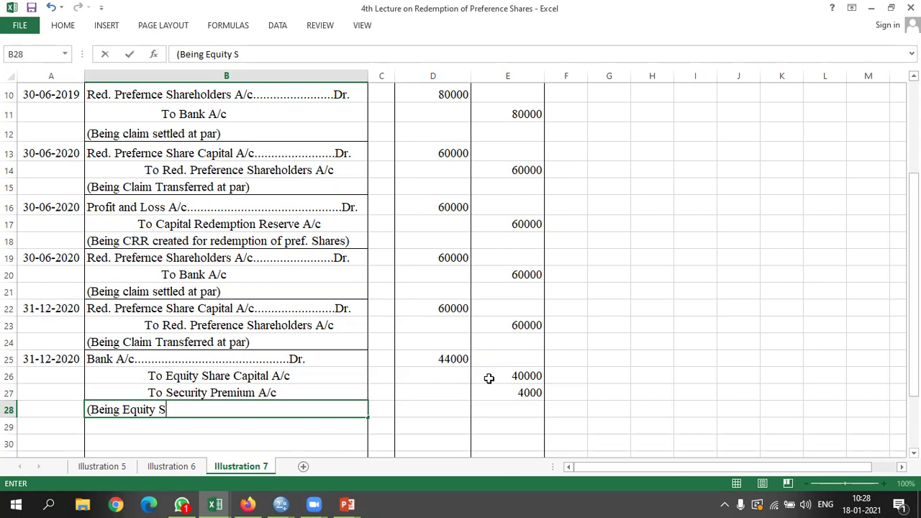
type("hares issued at 10% premium")
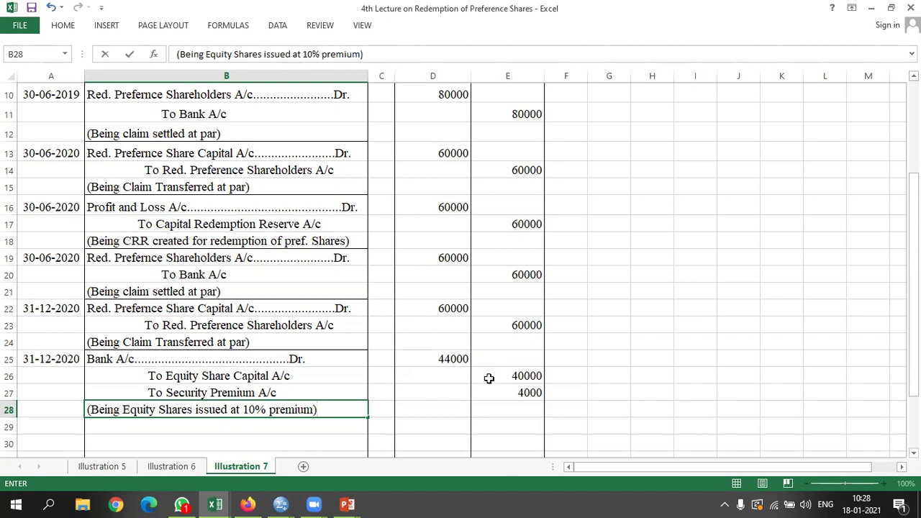
key("Return")
key("Return")
key("Return")
key("Return")
key("Return")
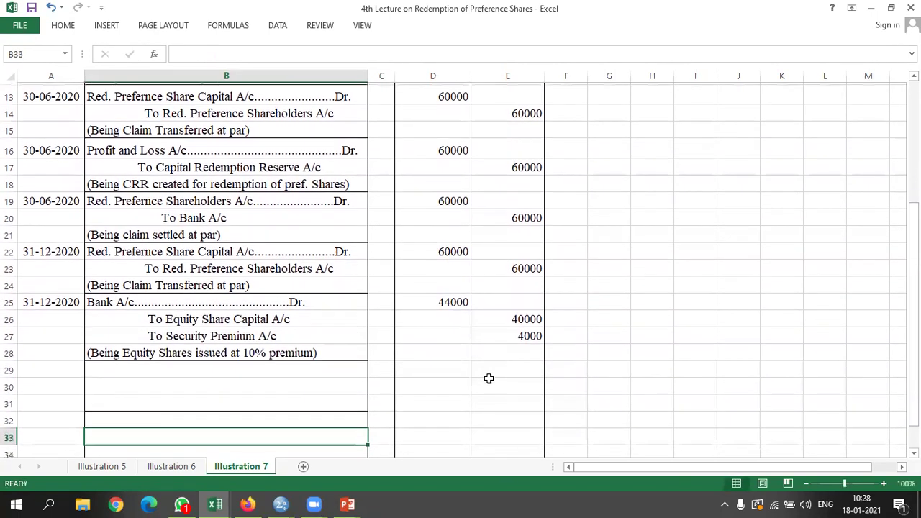
key("Return")
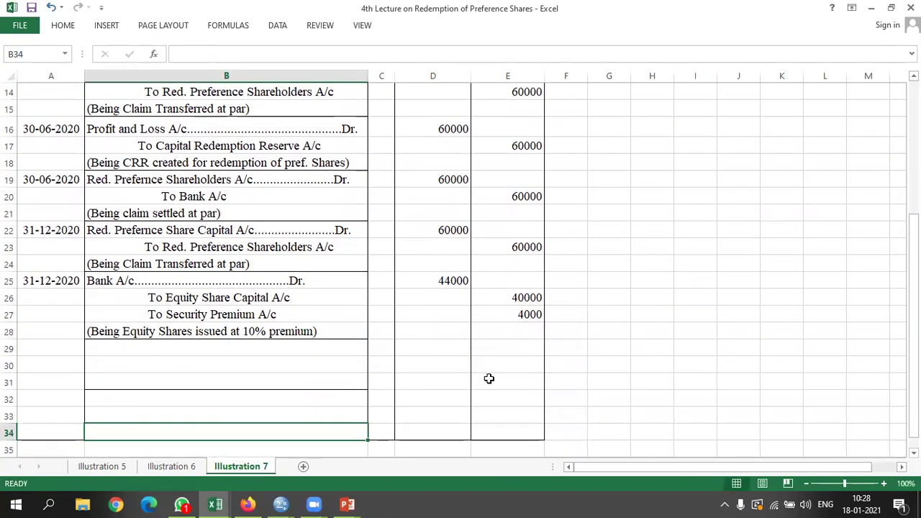
left_click(456, 235)
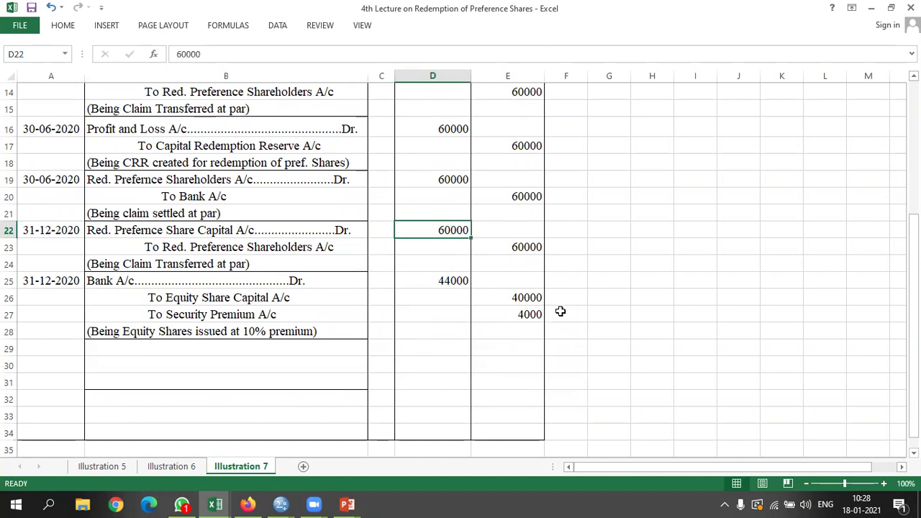
Copy the 31-12-2020 date from A25 into A29 for the next journal entry.
left_click(535, 299)
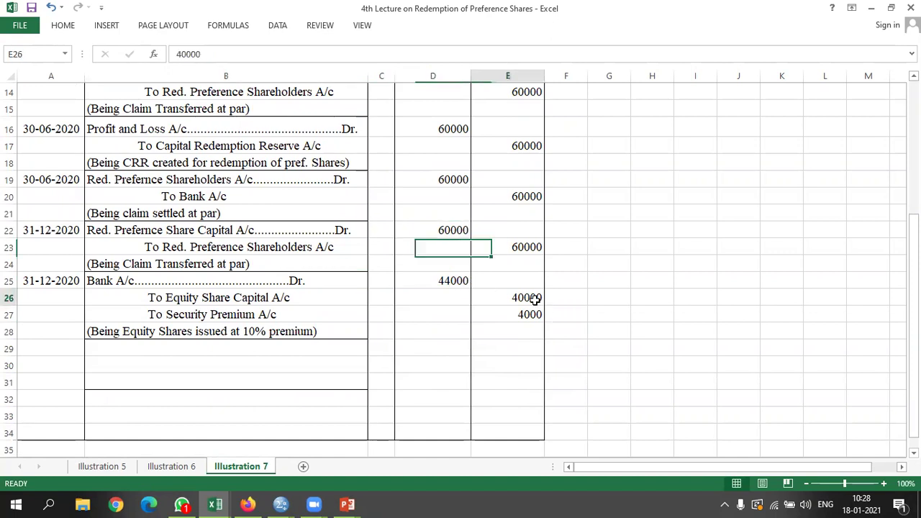
left_click(45, 280)
key("ctrl+c")
key("Down")
key("Down")
key("Down")
key("Down")
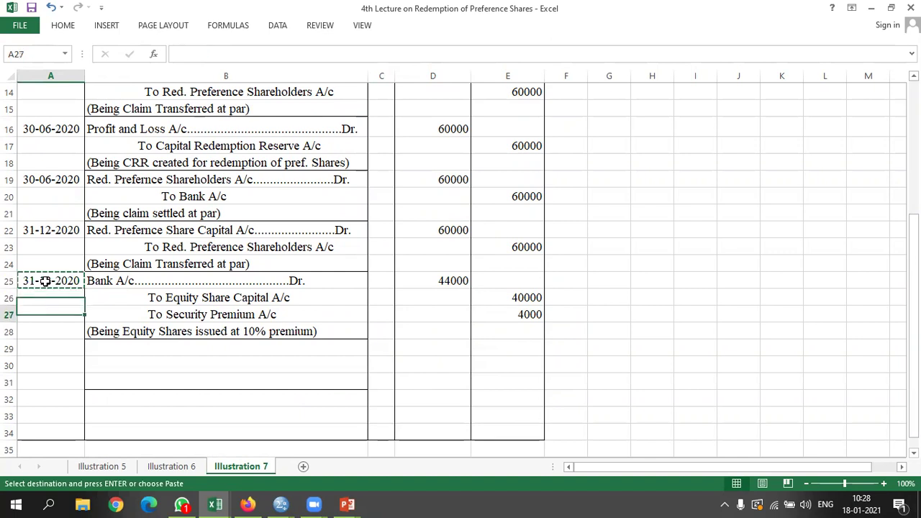
key("Return")
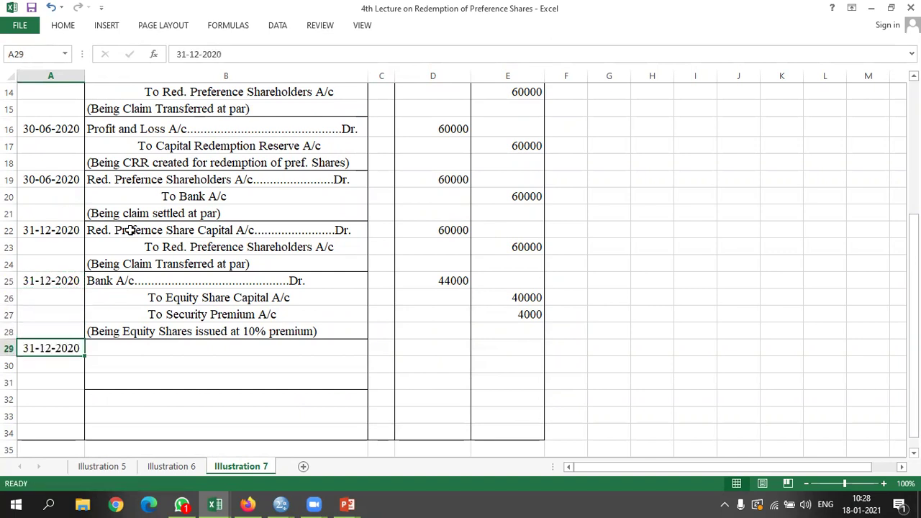
Copy the Profit and Loss to Capital Redemption Reserve entry text from B16:B18 into B29:B31, and reduce row 29 to normal height.
left_click_drag(130, 129, 139, 159)
key("ctrl+c")
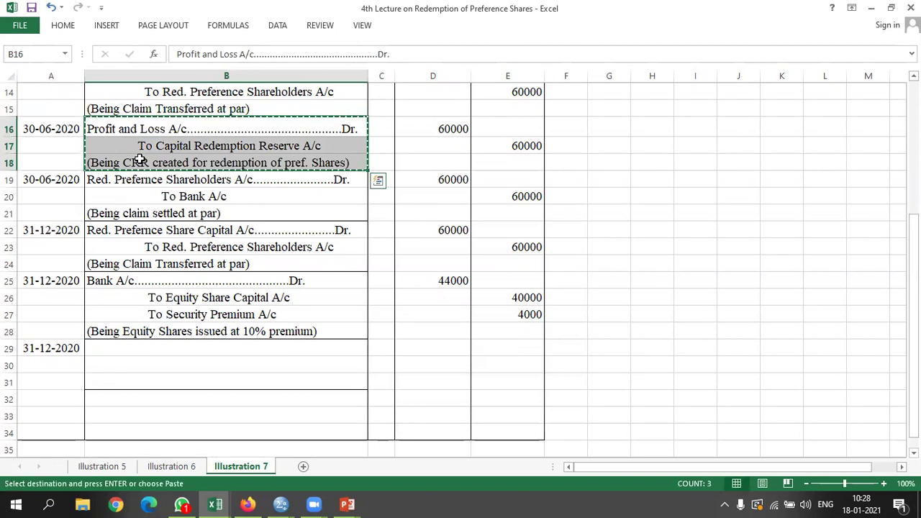
left_click(113, 351)
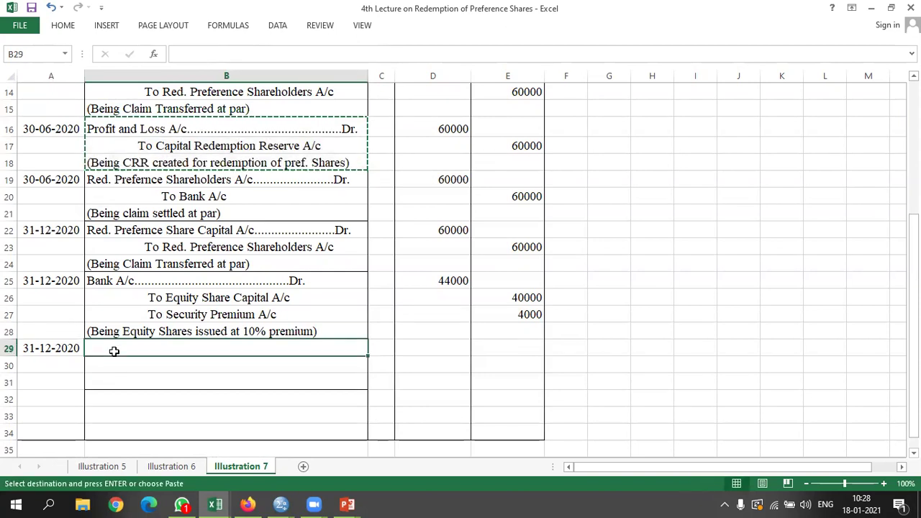
key("ctrl+v")
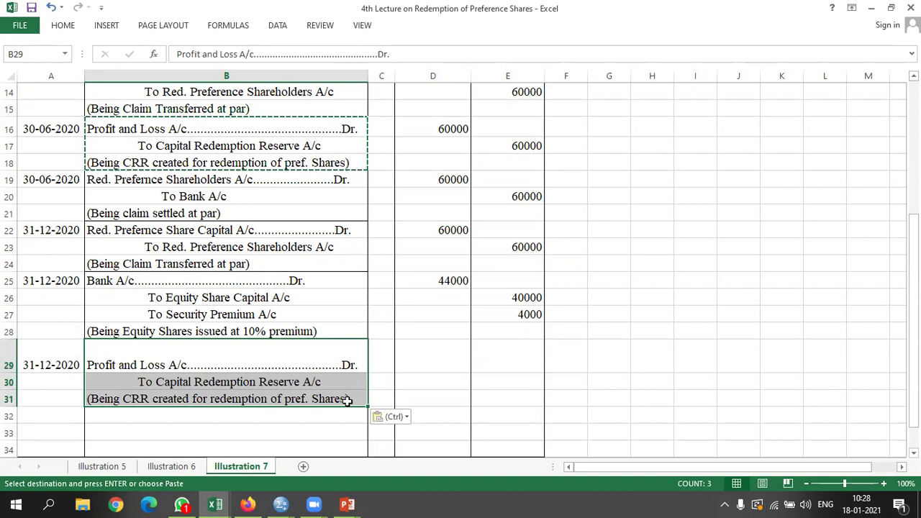
left_click(496, 361)
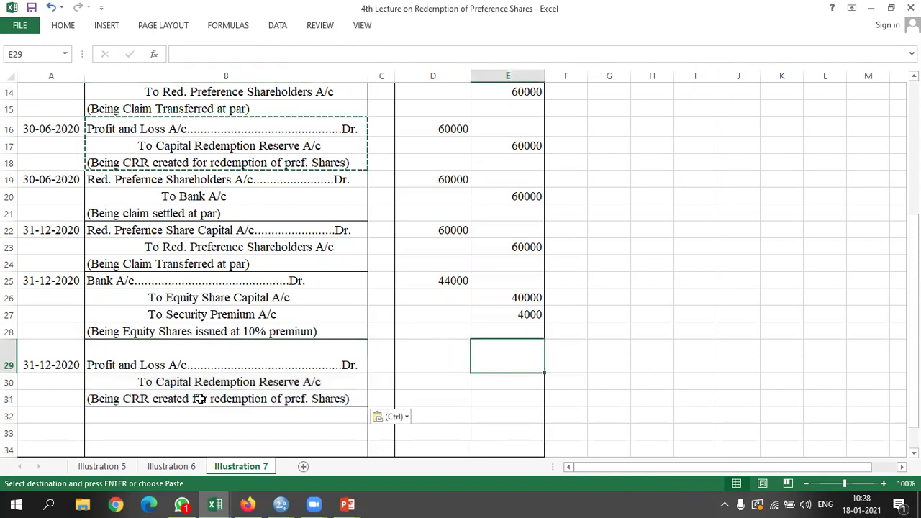
left_click_drag(13, 373, 15, 355)
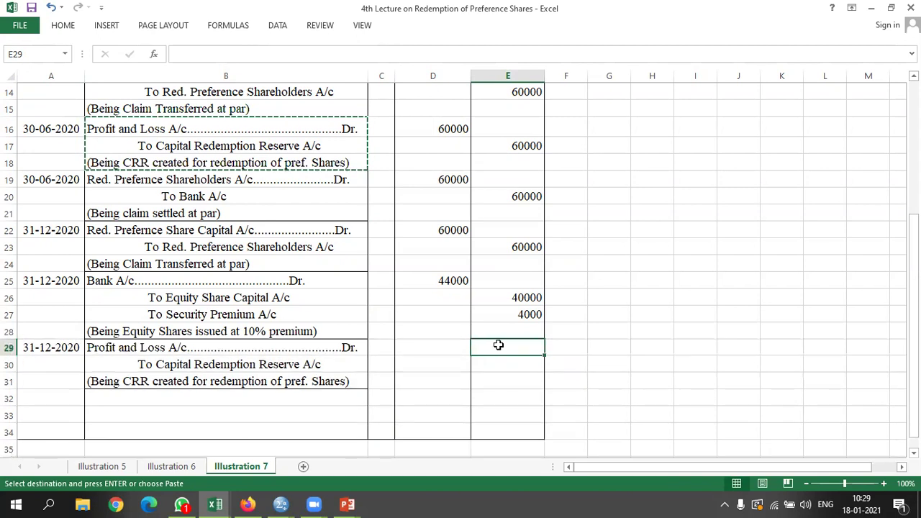
Enter 20000 as the Profit and Loss debit in D29 and as the Capital Redemption Reserve credit in E30.
left_click(448, 350)
type("20000")
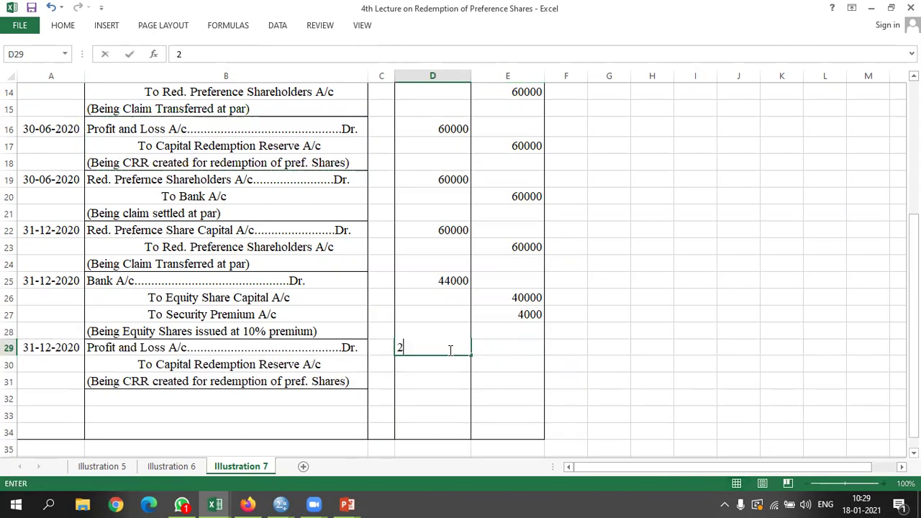
key("Return")
key("Right")
type("20000")
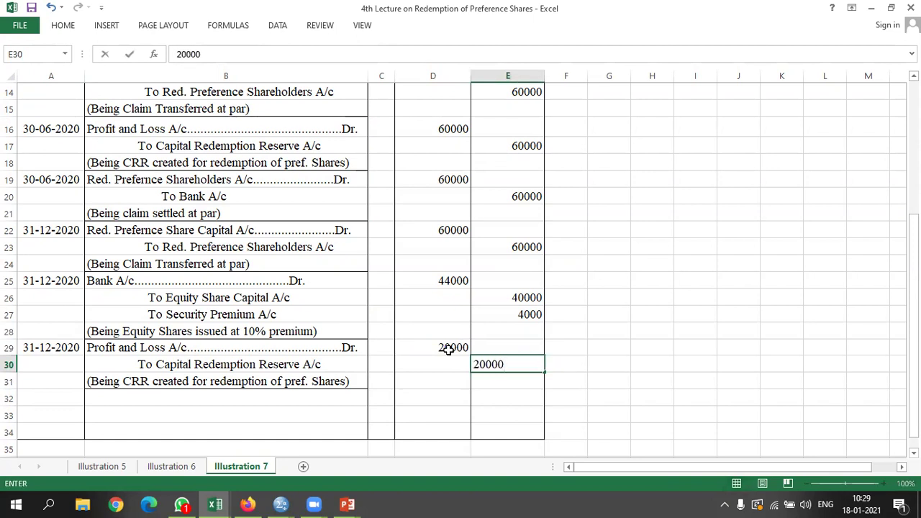
key("Return")
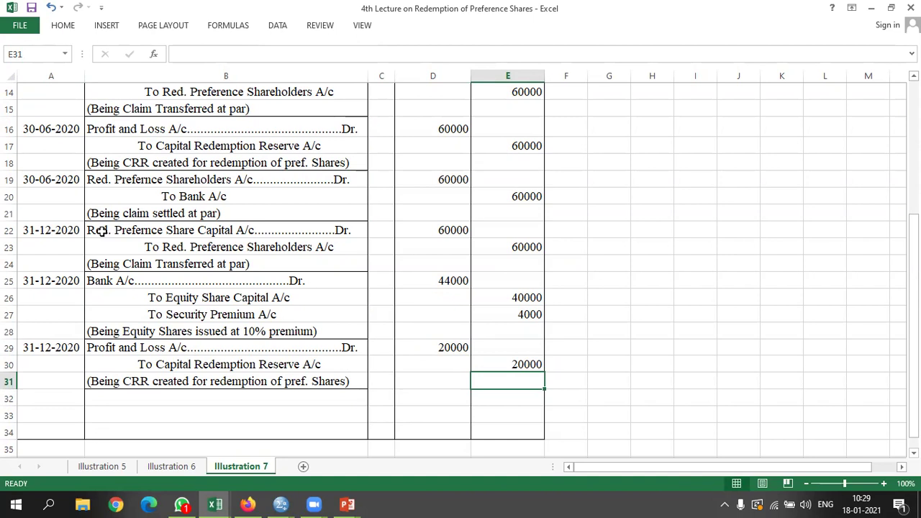
Copy the preference shareholders' settlement entry with its narration from B19:B21 into B32:B34.
left_click(124, 192)
left_click_drag(120, 178, 121, 212)
key("ctrl+c")
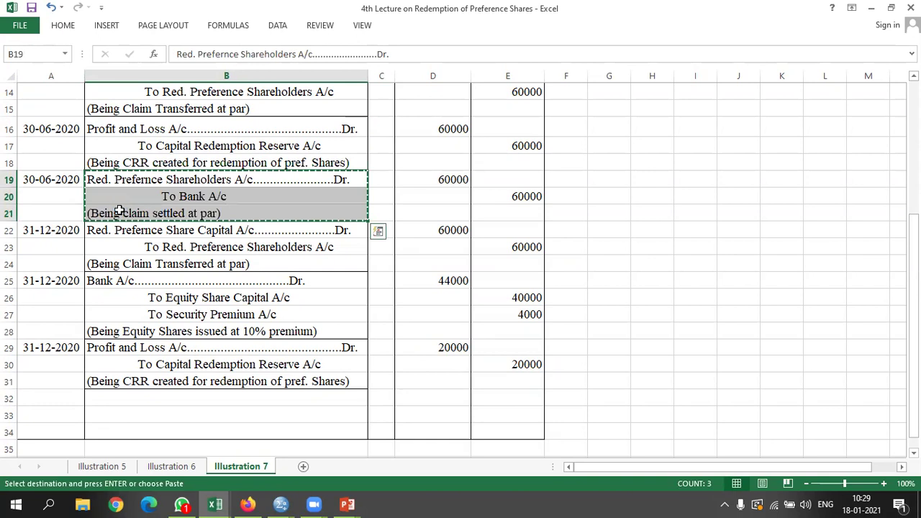
left_click(108, 400)
key("ctrl+v")
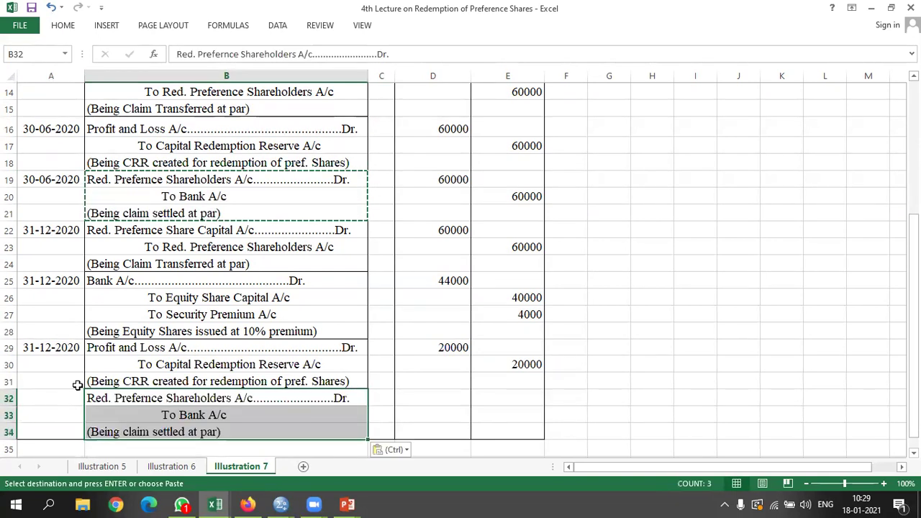
Date the settlement entry by copying 31-12-2020 from A29 into A32.
left_click(59, 347)
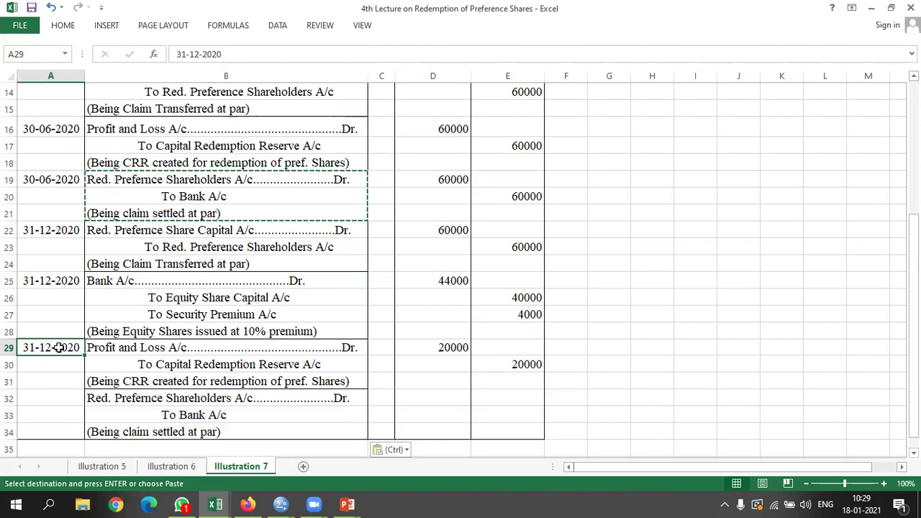
key("ctrl+c")
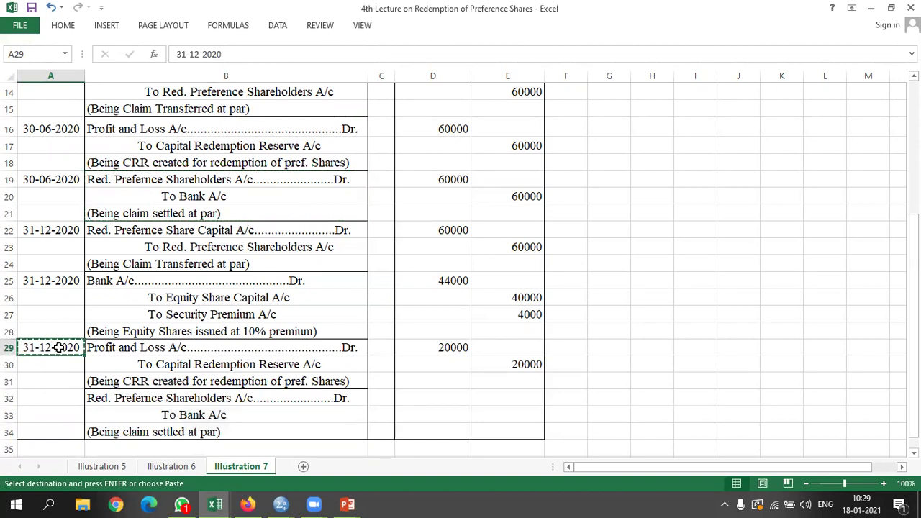
left_click(53, 396)
key("ctrl+v")
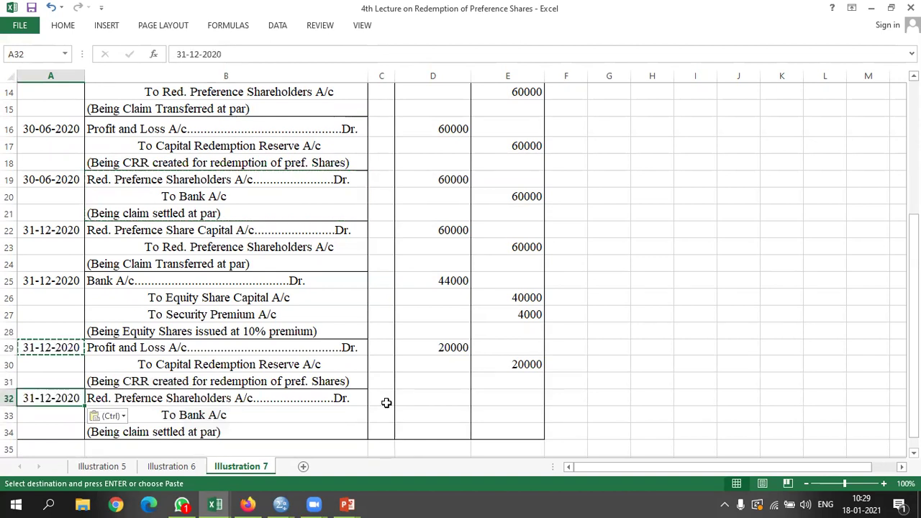
Enter 60000 as the preference shareholders debit in D32 and as the bank credit in E33.
left_click(427, 398)
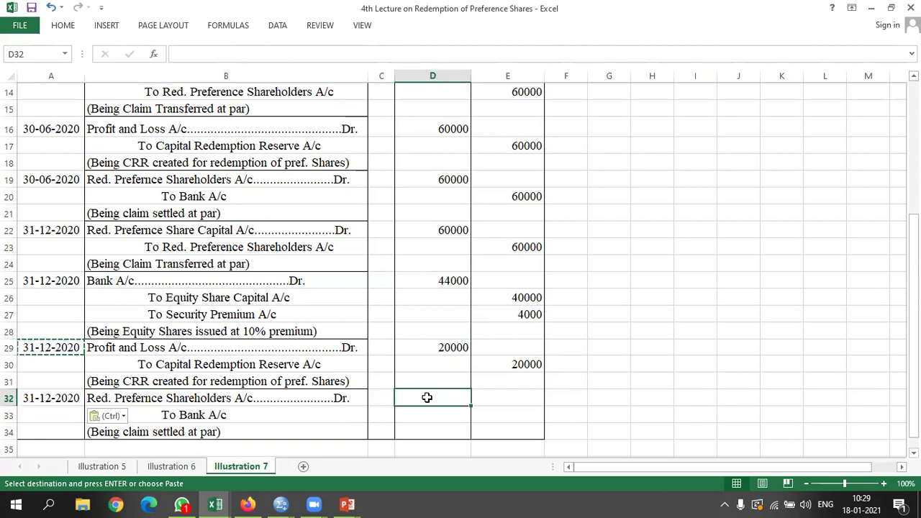
type("60000")
key("Tab")
key("Down")
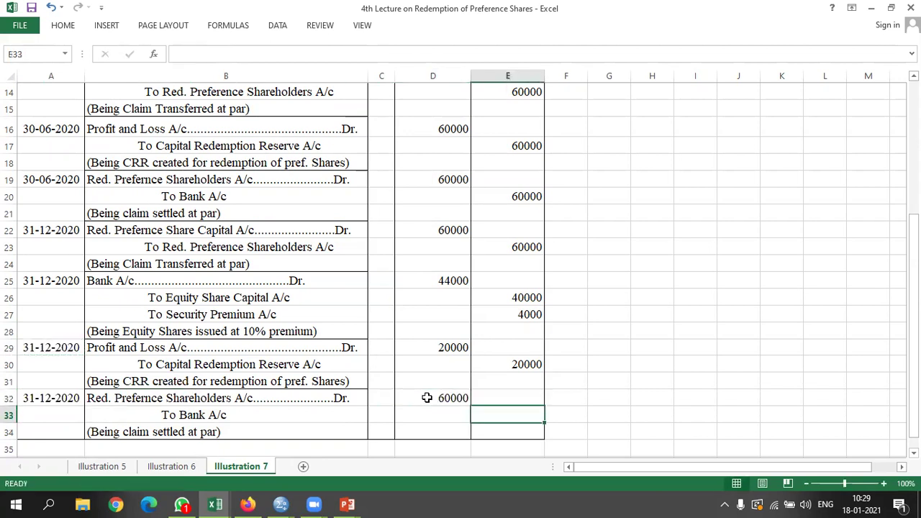
type("600000")
key("BackSpace")
key("Return")
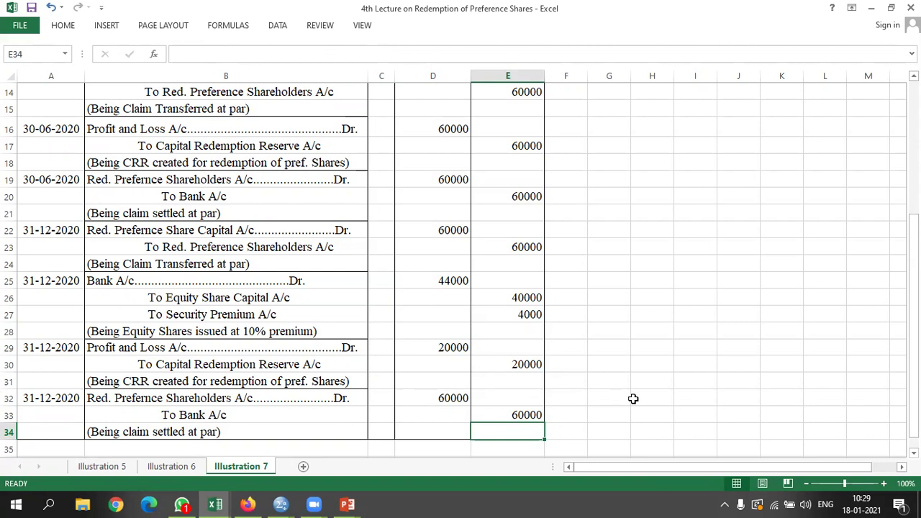
left_click_drag(913, 367, 914, 430)
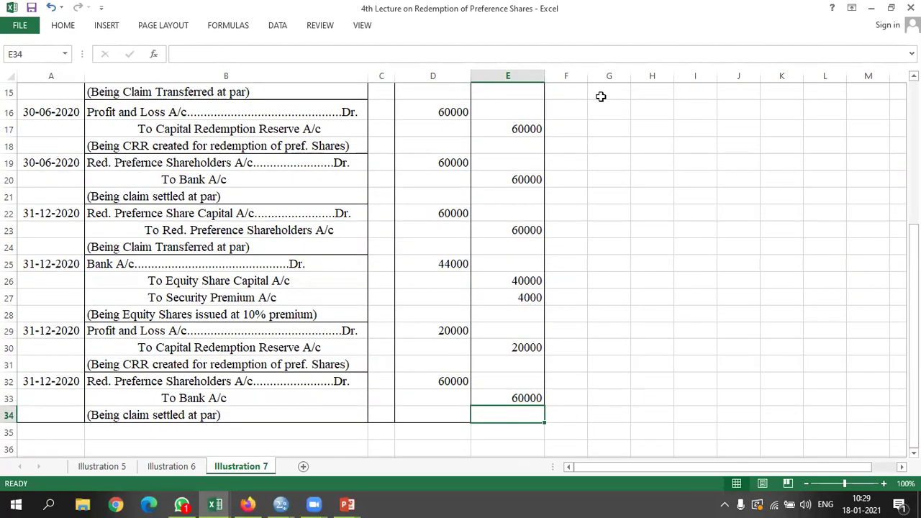
left_click_drag(914, 266, 914, 122)
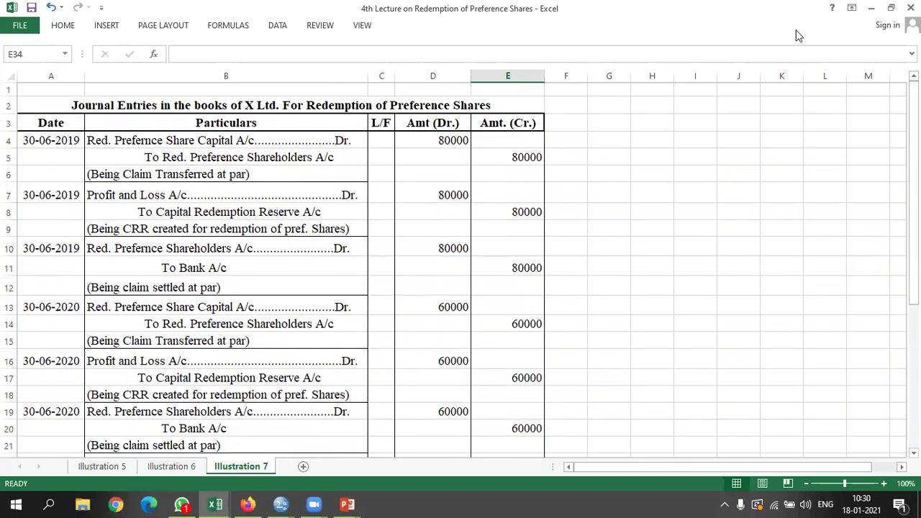